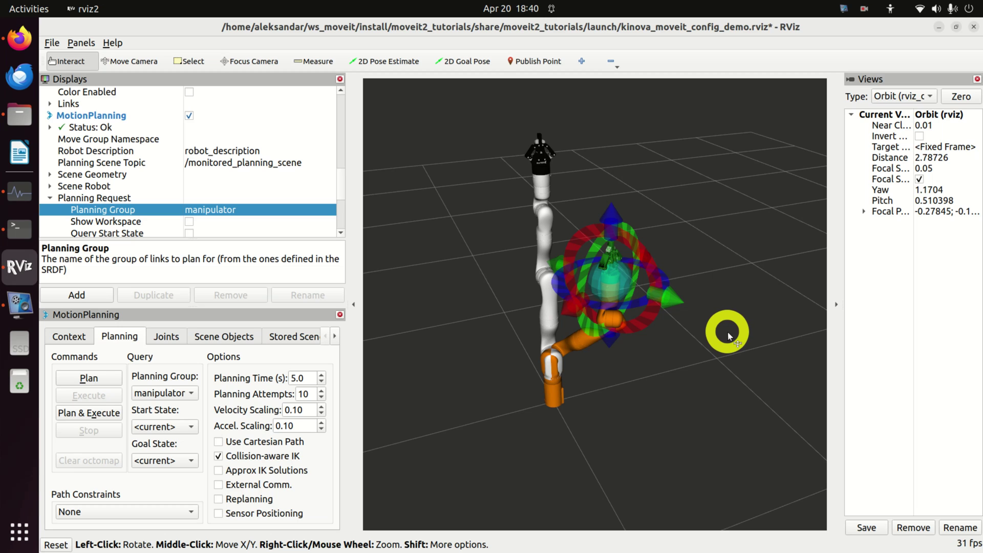
- Move and rotate the manipulator's goal-state end effector with its interactive marker to an outstretched pose beside the upright arm
drag(748, 341, 829, 390)
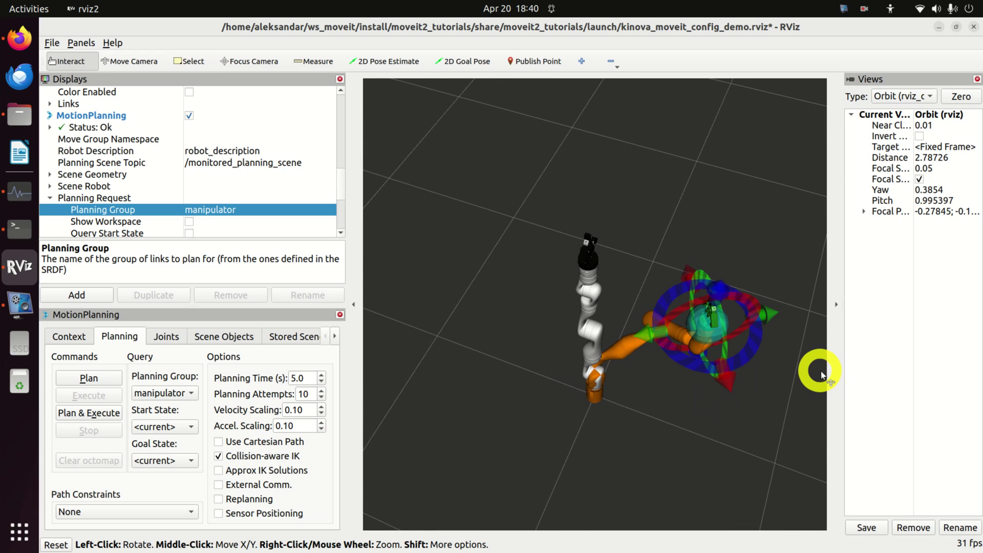
mouse_move(821, 376)
mouse_down()
mouse_move(784, 377)
mouse_move(764, 363)
mouse_move(806, 368)
mouse_up()
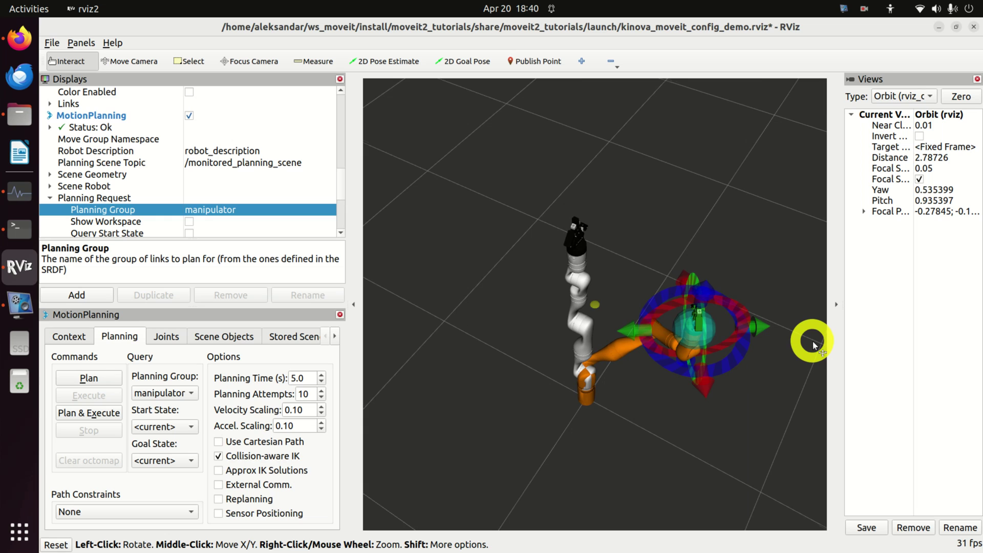
drag(814, 346, 791, 262)
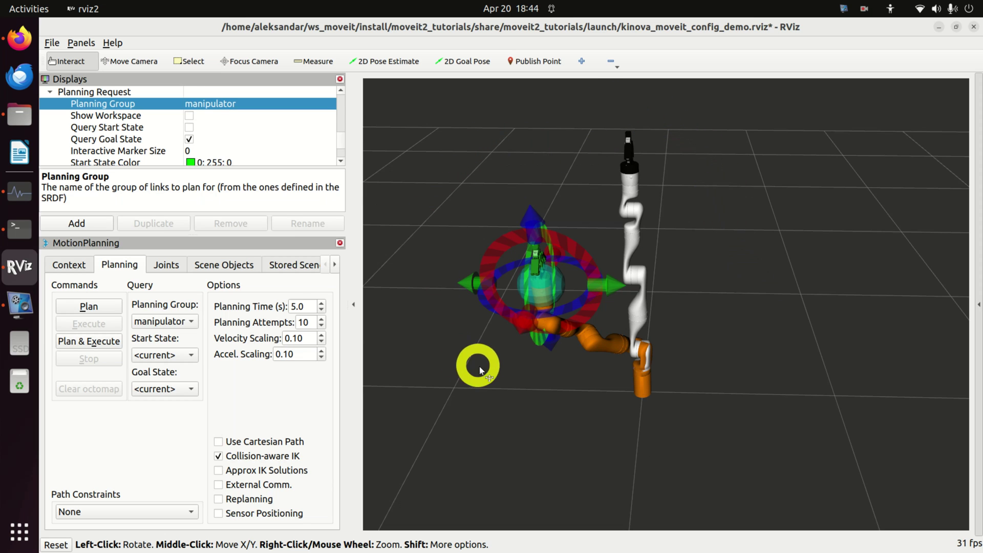
mouse_move(478, 360)
mouse_down()
mouse_move(570, 389)
mouse_move(662, 390)
mouse_move(699, 377)
mouse_move(602, 388)
mouse_move(484, 366)
mouse_move(502, 329)
mouse_move(617, 351)
mouse_move(707, 432)
mouse_move(603, 382)
mouse_move(522, 375)
mouse_move(490, 355)
mouse_up()
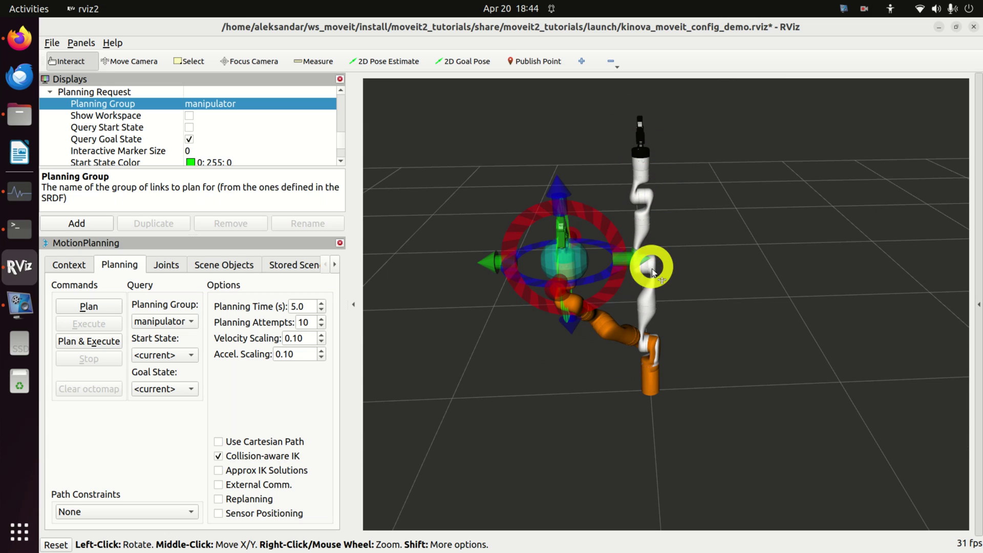
drag(656, 365, 635, 375)
drag(561, 320, 519, 276)
mouse_move(618, 310)
mouse_down()
mouse_move(795, 329)
mouse_move(682, 205)
mouse_up()
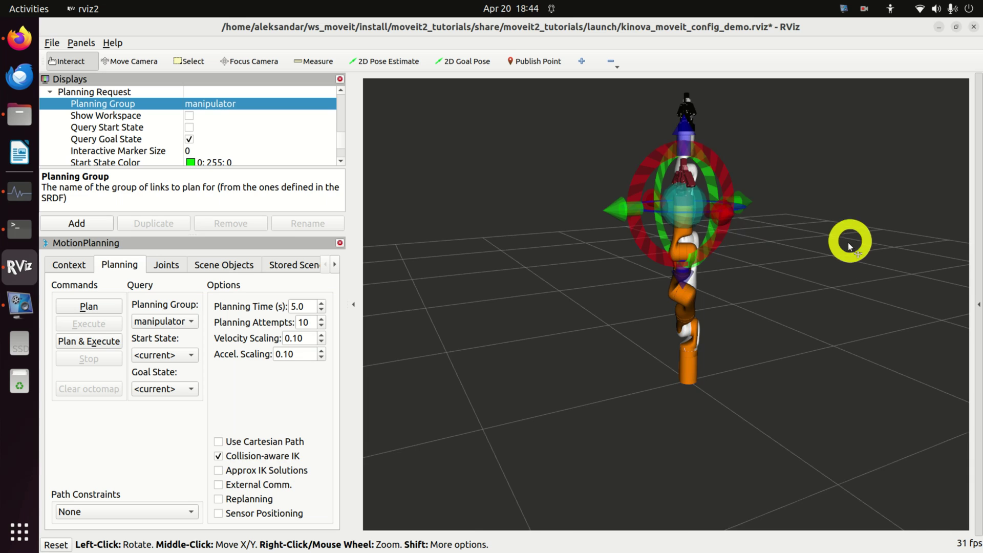
drag(850, 239, 619, 250)
mouse_move(492, 252)
mouse_down()
mouse_move(492, 279)
mouse_move(513, 238)
mouse_move(507, 214)
mouse_move(514, 240)
mouse_move(505, 220)
mouse_move(540, 219)
mouse_move(502, 183)
mouse_move(507, 175)
mouse_move(533, 219)
mouse_move(501, 180)
mouse_move(528, 214)
mouse_move(479, 232)
mouse_move(499, 249)
mouse_up()
drag(711, 235, 644, 229)
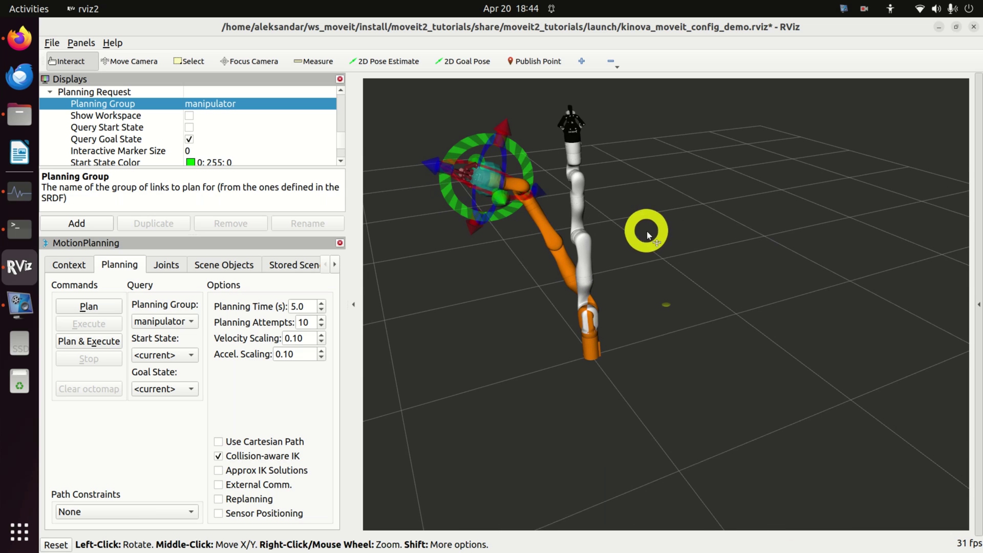
- Enable Query Start State in the planning request and inspect the start and goal poses together from several angles
click(189, 127)
mouse_move(659, 208)
mouse_down()
mouse_move(593, 208)
mouse_move(594, 138)
mouse_up()
drag(659, 220, 594, 217)
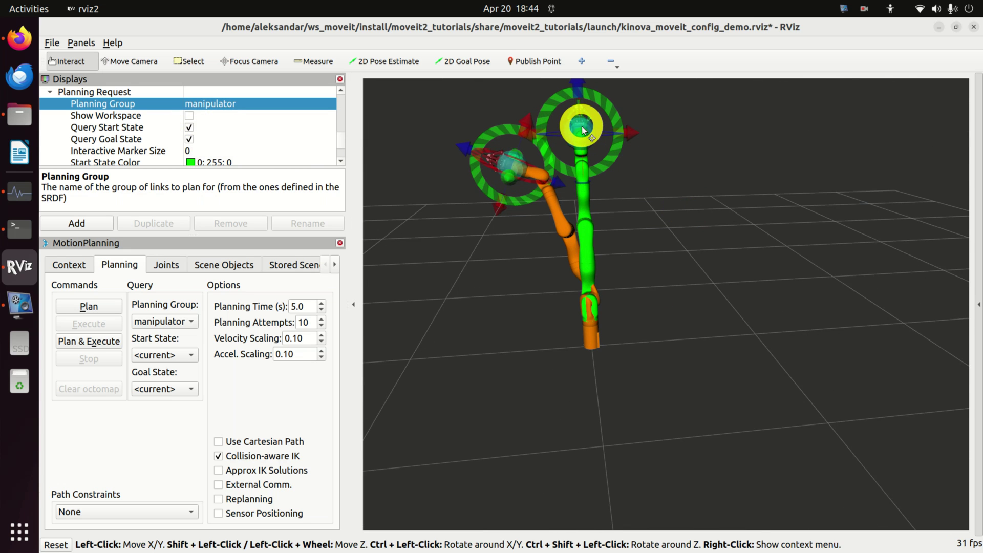
mouse_move(614, 179)
mouse_down()
mouse_move(632, 210)
mouse_move(609, 169)
mouse_up()
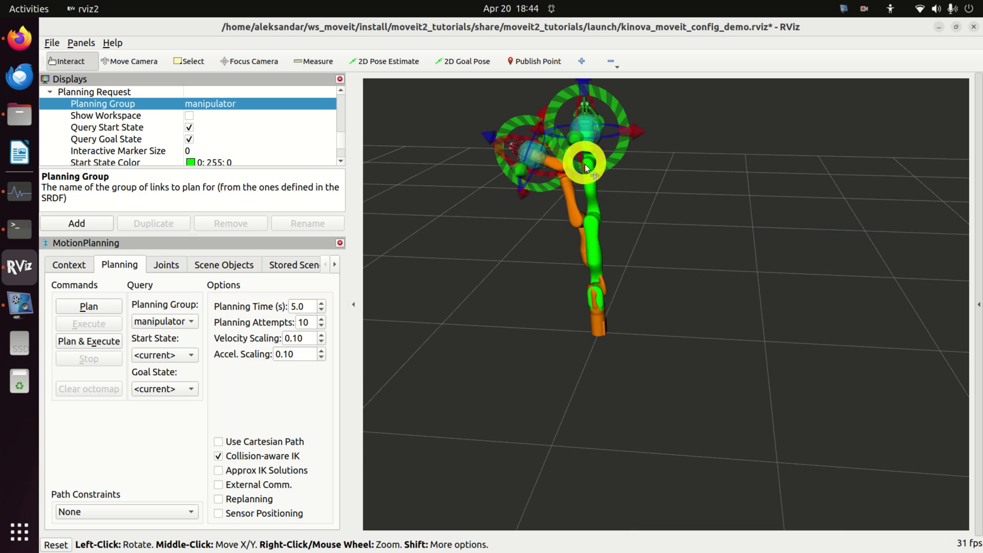
drag(617, 272, 706, 285)
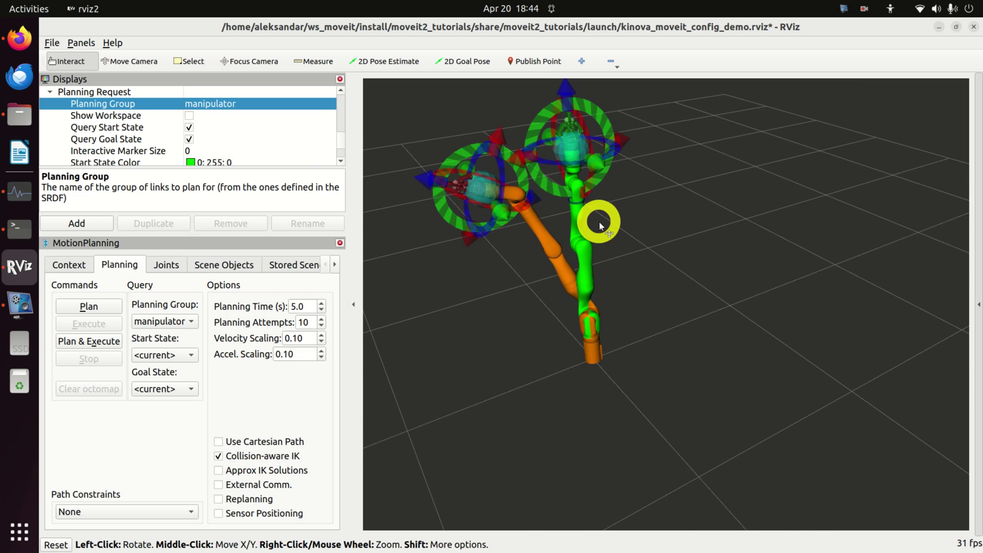
mouse_move(557, 161)
mouse_down()
mouse_move(687, 204)
mouse_move(582, 291)
mouse_move(583, 373)
mouse_move(476, 285)
mouse_move(454, 325)
mouse_up()
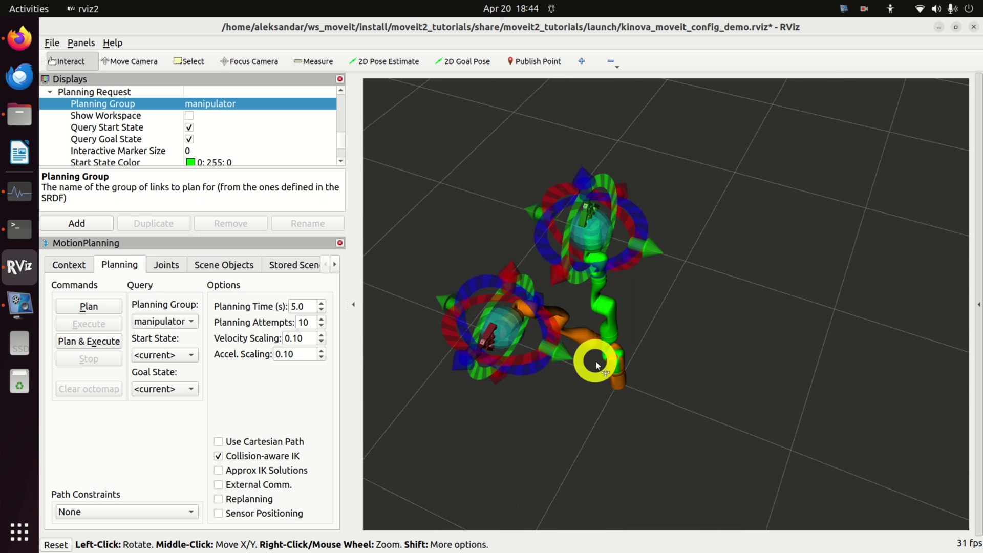
mouse_move(589, 360)
mouse_down()
mouse_move(716, 338)
mouse_move(681, 317)
mouse_up()
mouse_move(511, 208)
mouse_down()
mouse_move(533, 219)
mouse_move(488, 215)
mouse_move(487, 307)
mouse_move(634, 356)
mouse_move(582, 329)
mouse_move(424, 310)
mouse_up()
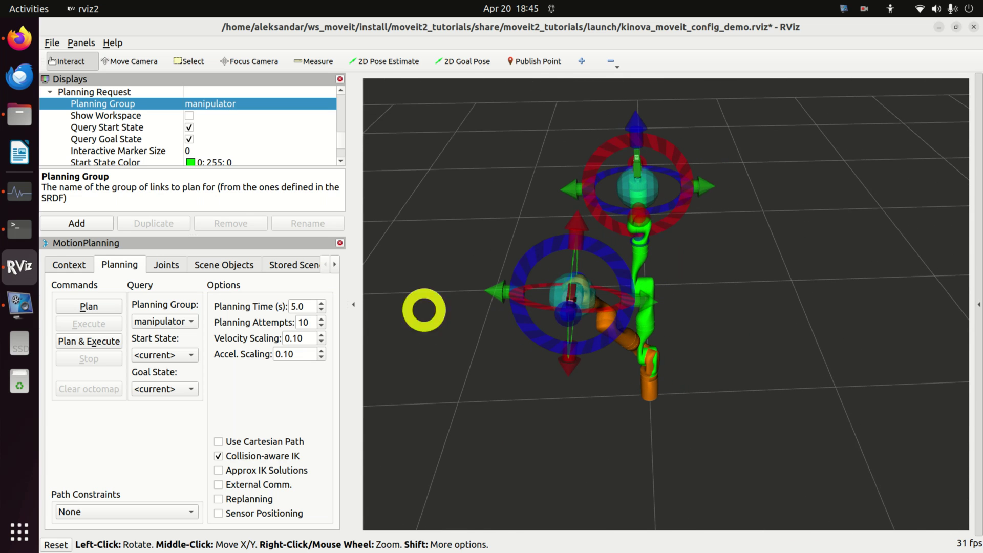
- Plan the manipulator's motion from the start state to the goal state and inspect the arm's motion
click(104, 306)
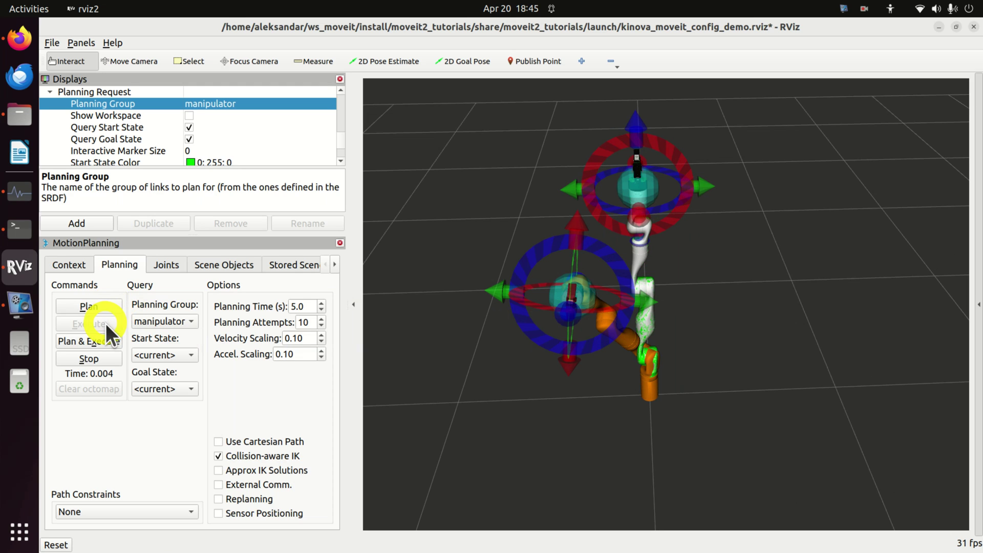
drag(366, 349, 786, 364)
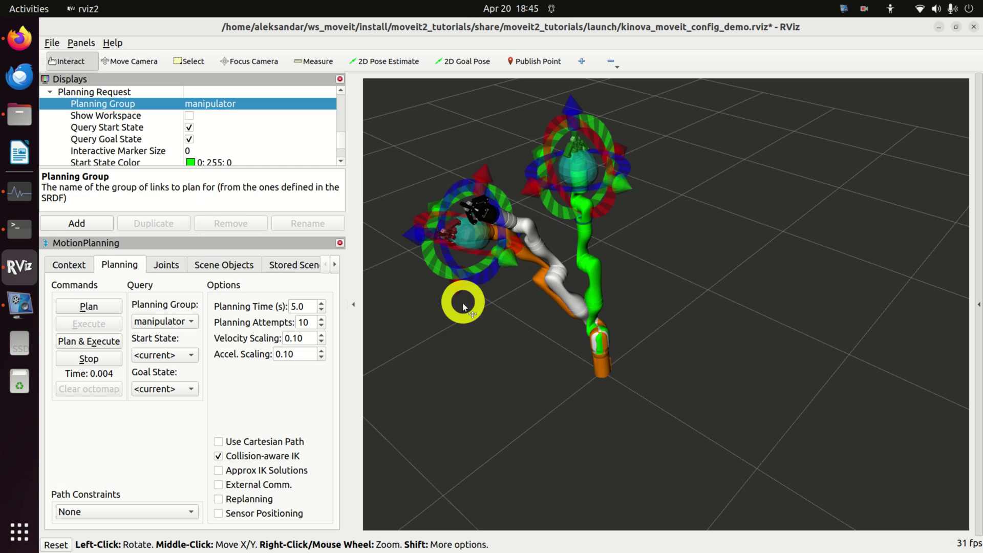
drag(447, 345, 479, 347)
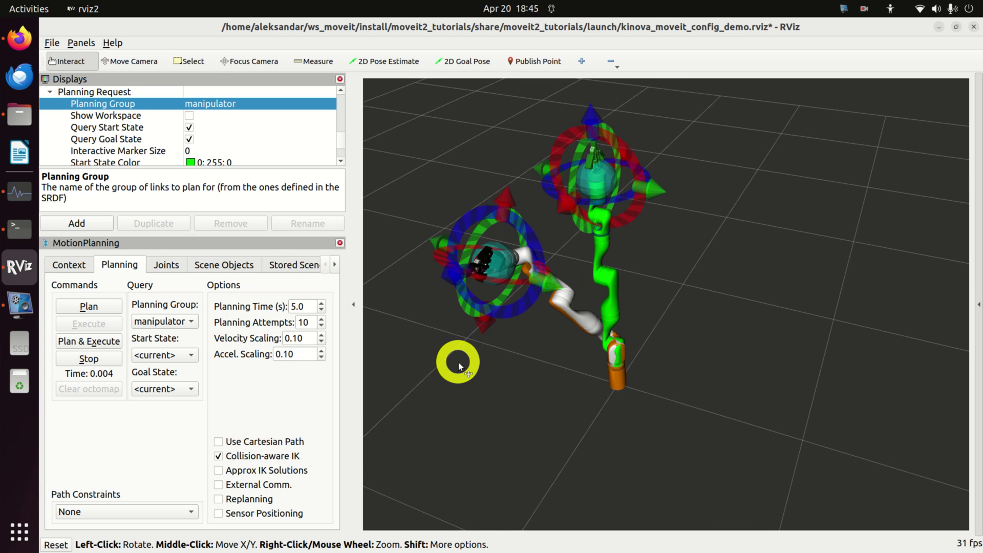
drag(455, 419, 498, 352)
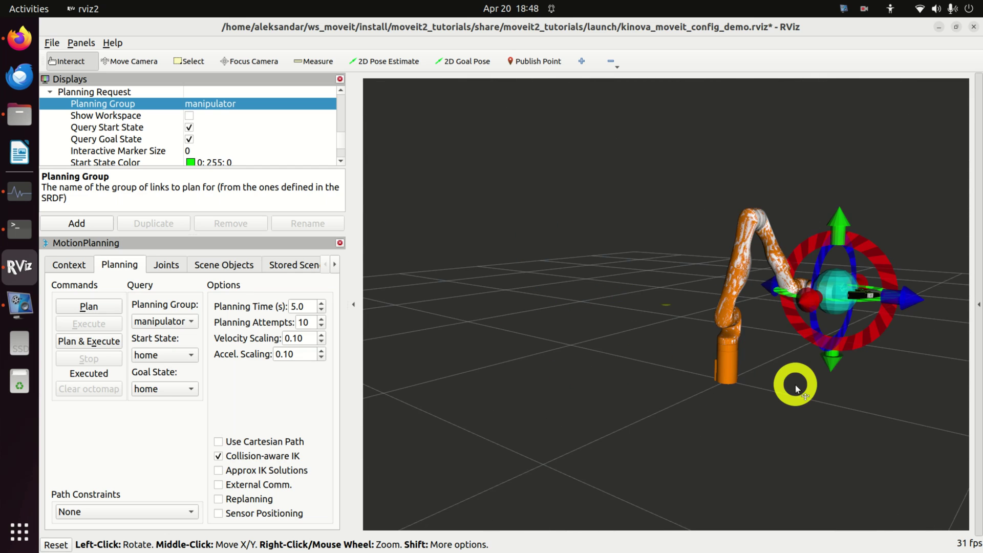
mouse_move(795, 388)
mouse_down()
mouse_move(683, 382)
mouse_move(722, 396)
mouse_move(700, 391)
mouse_move(687, 423)
mouse_move(616, 401)
mouse_move(645, 398)
mouse_move(788, 241)
mouse_up()
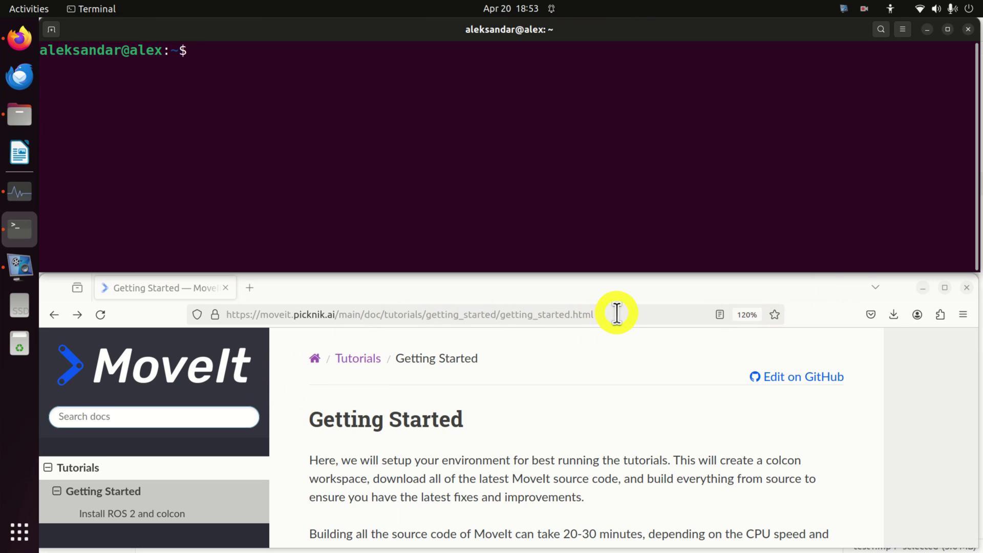
- Copy the source command from the MoveIt Getting Started page into the terminal and run it as source /opt/ros/humble/setup.bash
scroll(607, 455, down, 6)
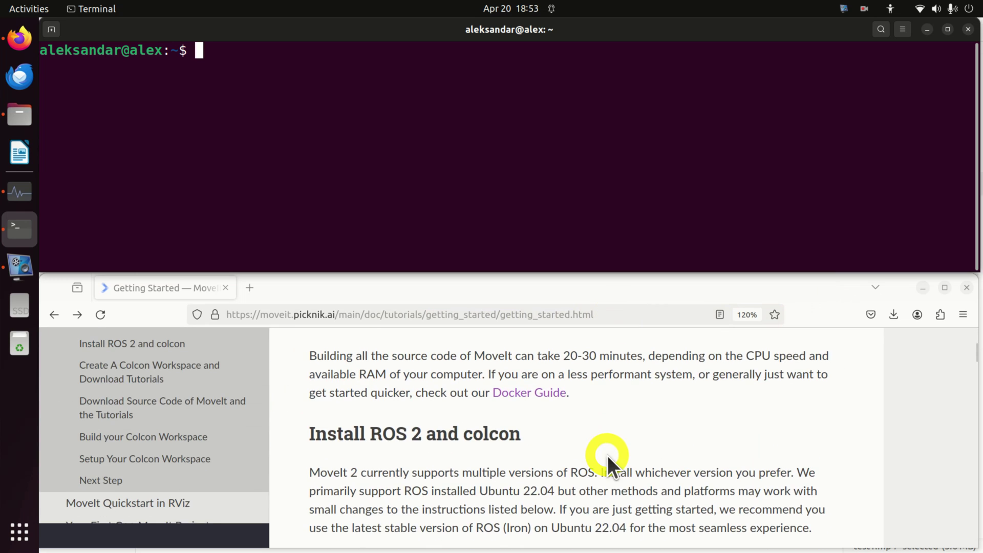
scroll(613, 447, down, 5)
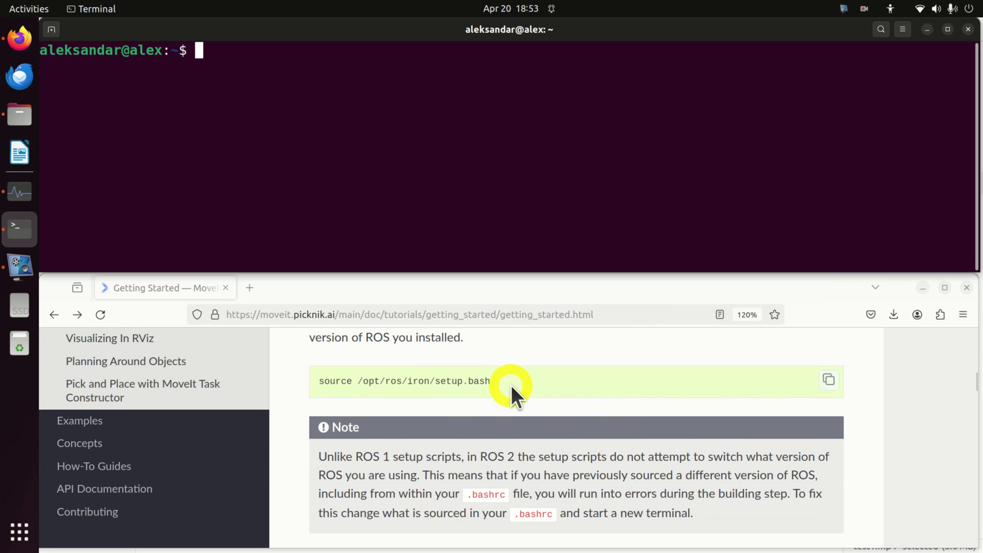
click(828, 379)
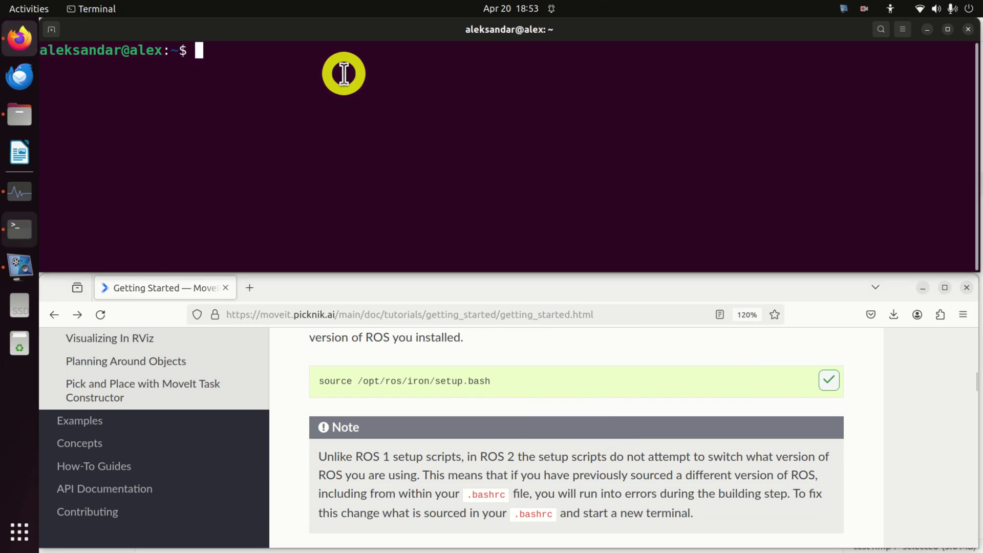
right_click(345, 74)
click(374, 114)
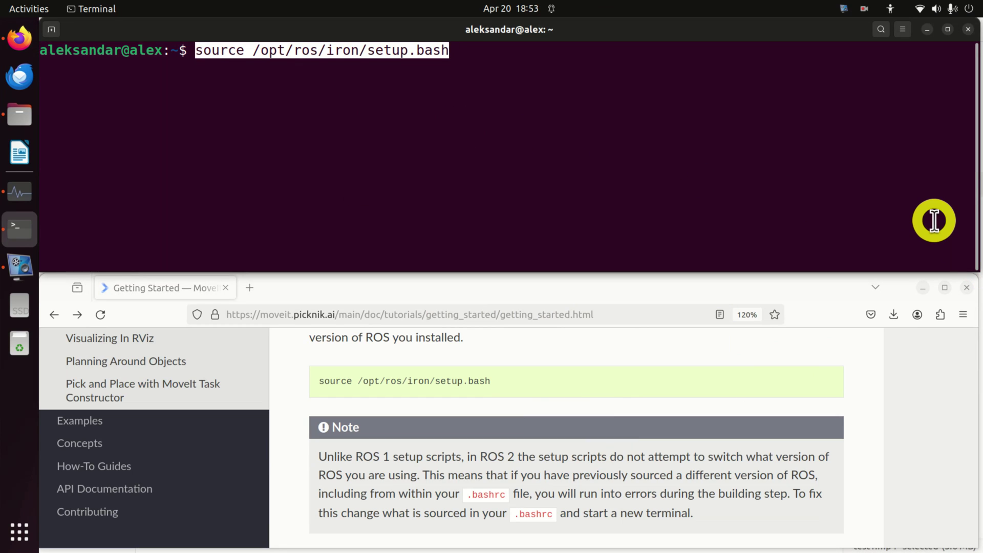
key(Left)
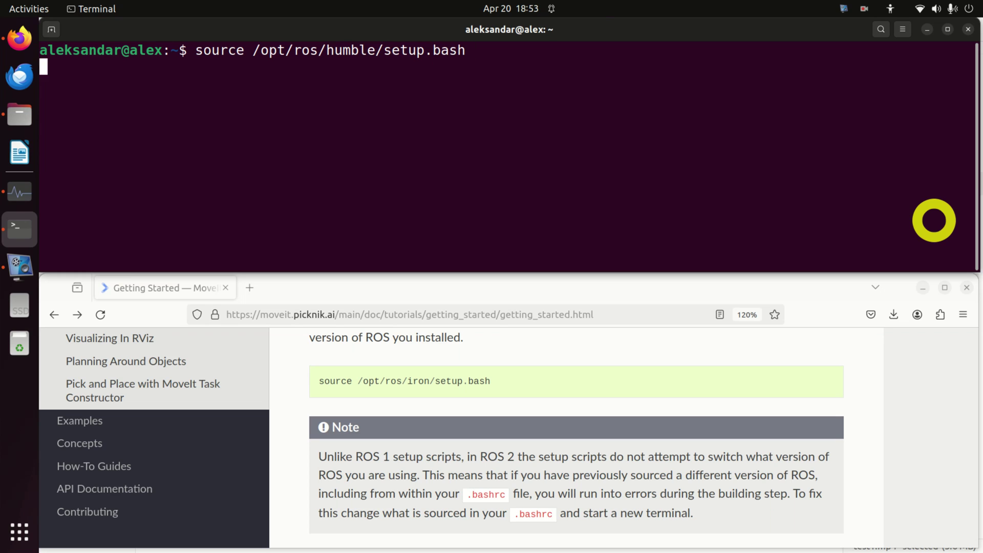
- Copy sudo apt install python3-rosdep from the guide, run it in the terminal and enter the sudo password
scroll(669, 417, down, 3)
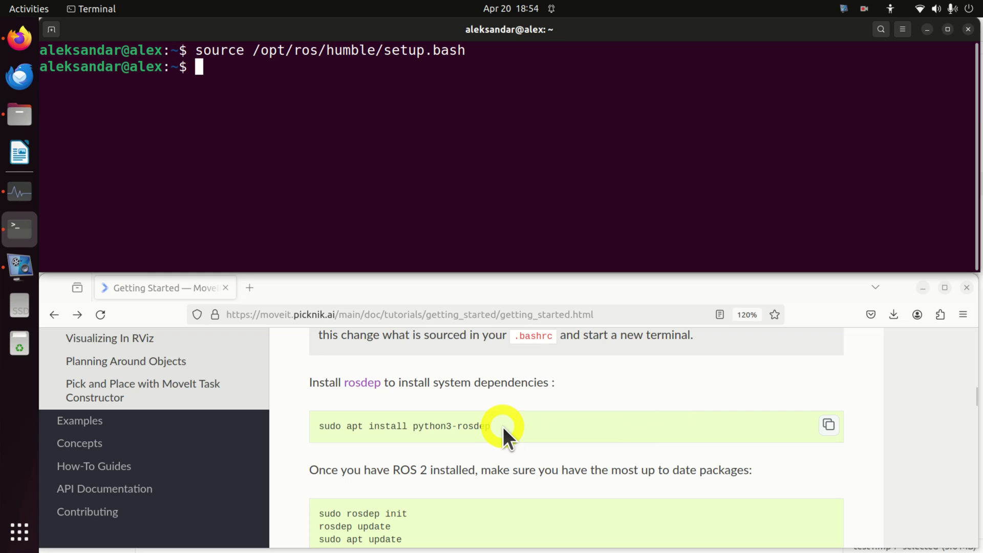
drag(503, 426, 317, 428)
right_click(372, 427)
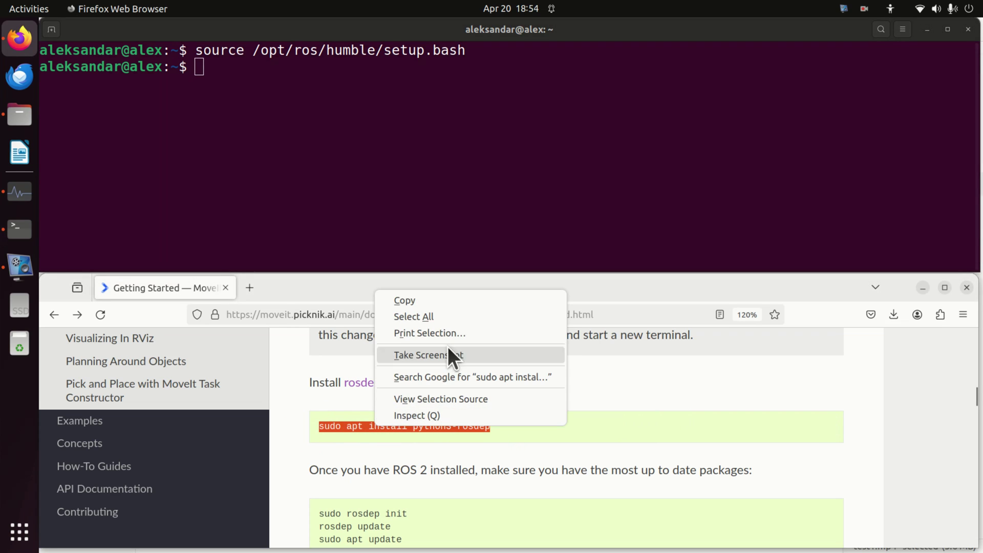
click(448, 300)
right_click(305, 72)
click(331, 112)
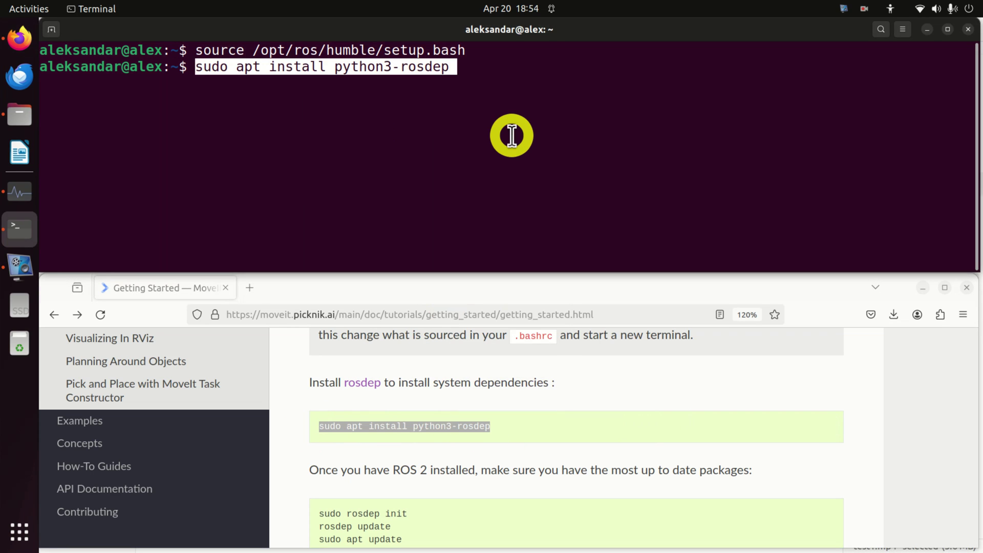
key(Return)
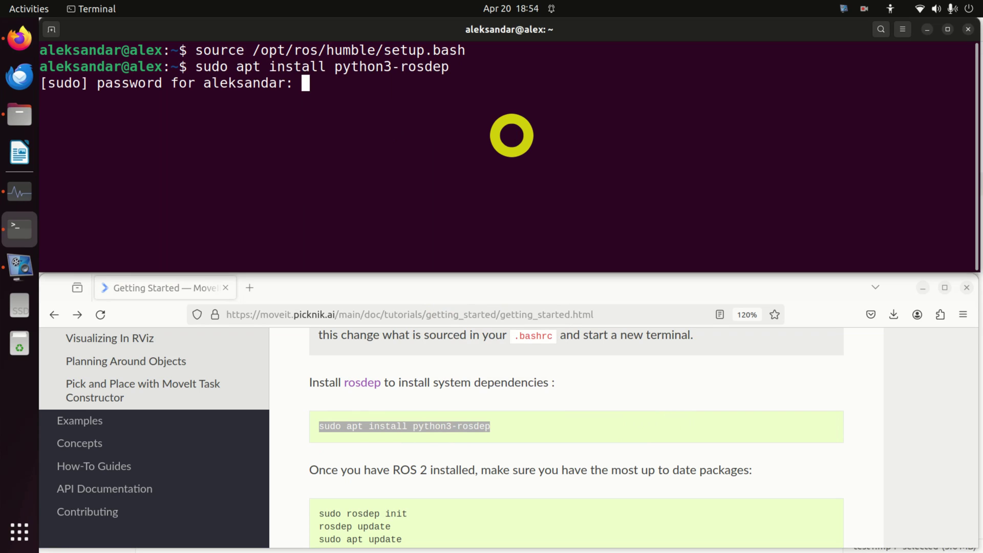
key(Return)
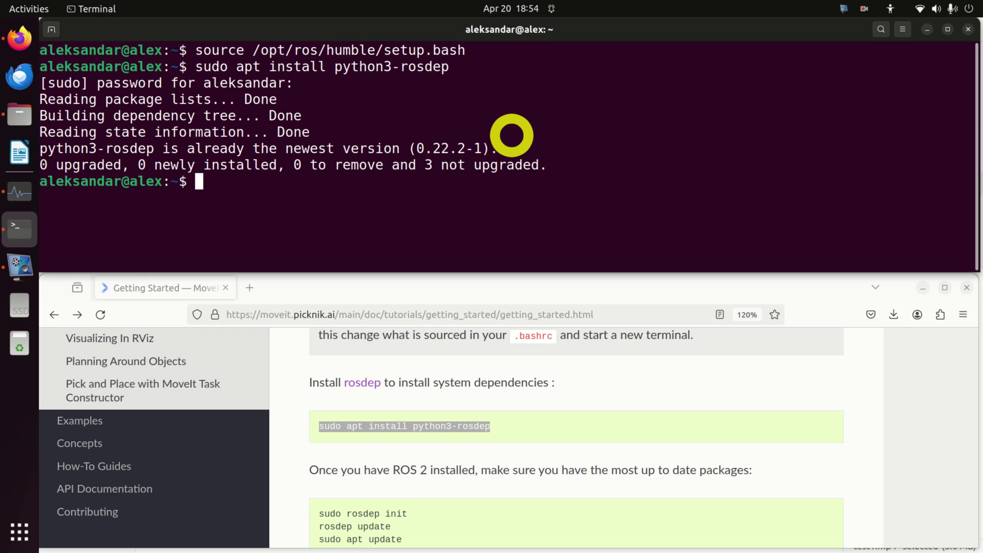
- Copy only the sudo apt update line from the guide's package update commands and run it in the terminal
scroll(507, 454, down, 3)
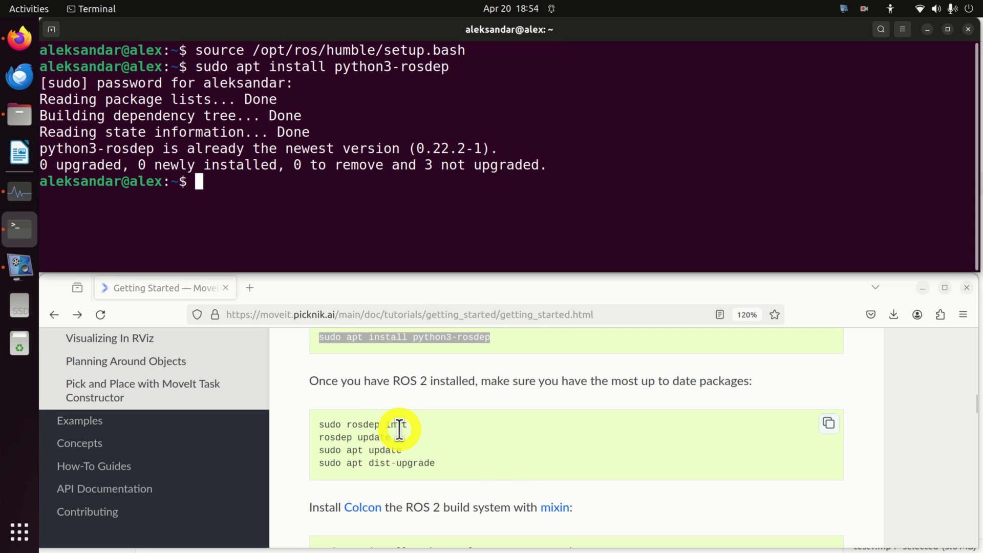
drag(405, 450, 314, 451)
right_click(314, 451)
click(394, 323)
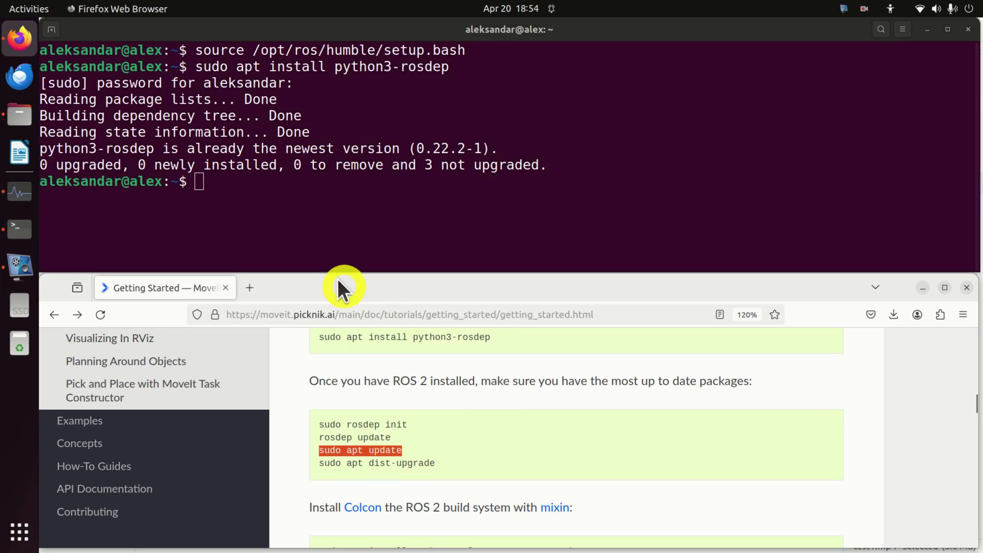
right_click(237, 185)
click(287, 223)
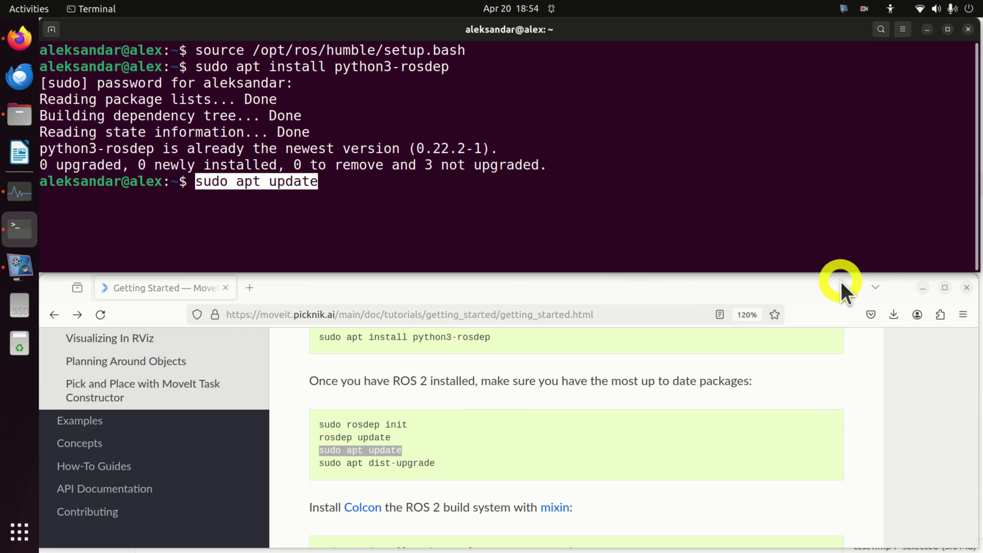
key(Return)
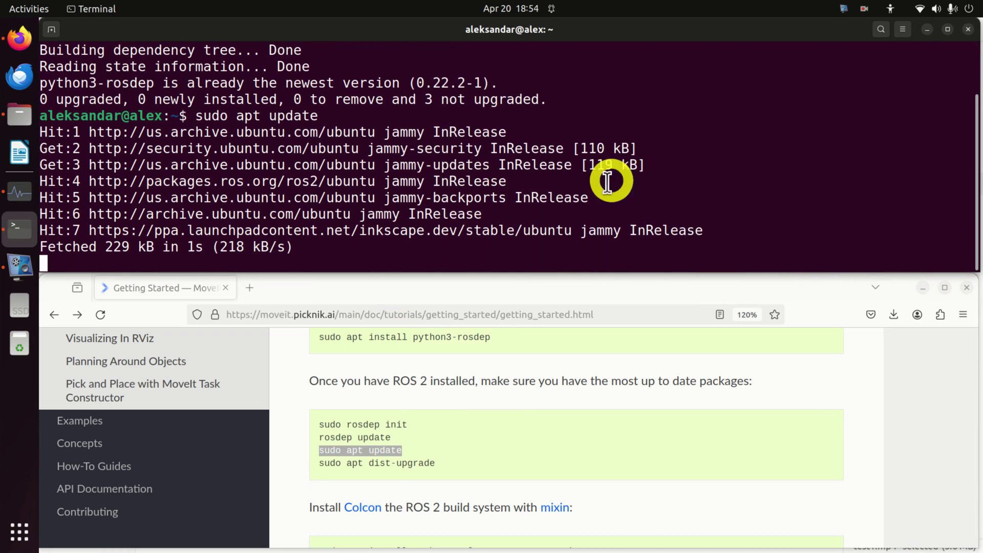
- Copy sudo apt dist-upgrade from the guide and run it in the terminal
scroll(458, 405, down, 3)
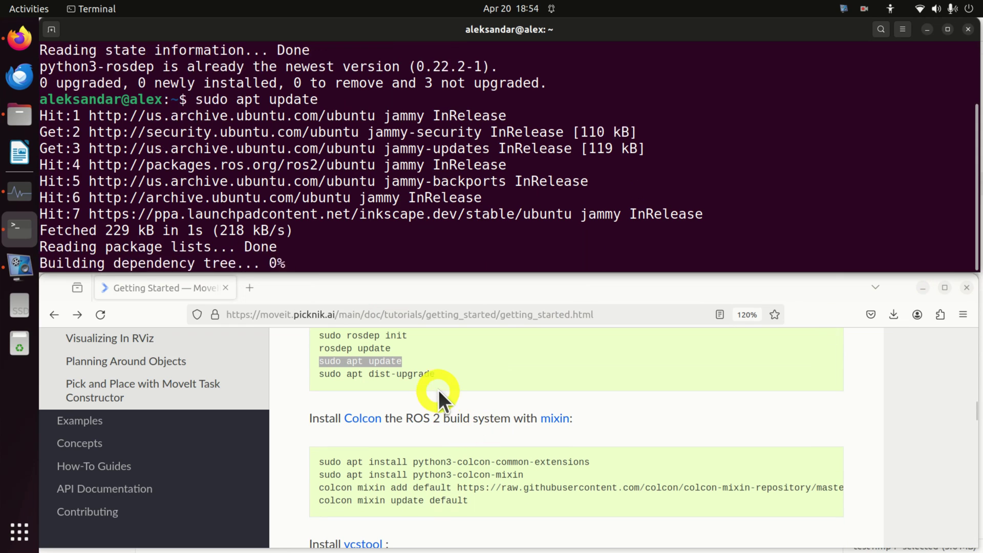
drag(443, 376, 321, 375)
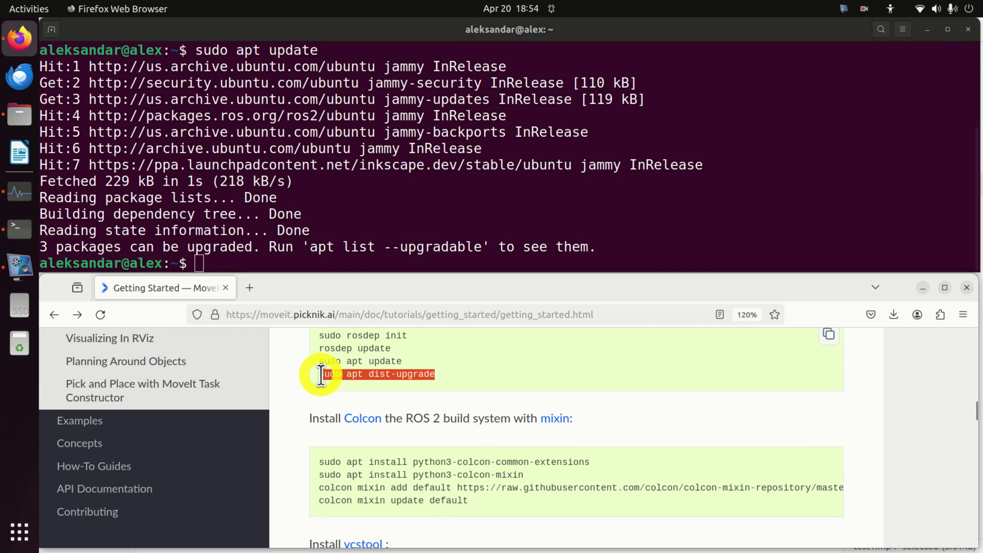
right_click(318, 379)
click(367, 386)
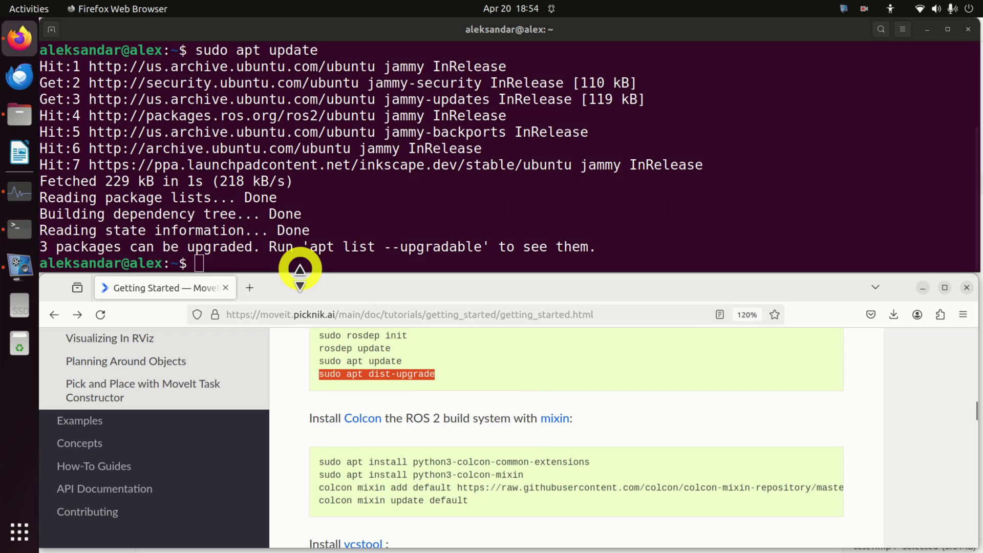
click(300, 267)
right_click(300, 267)
click(328, 305)
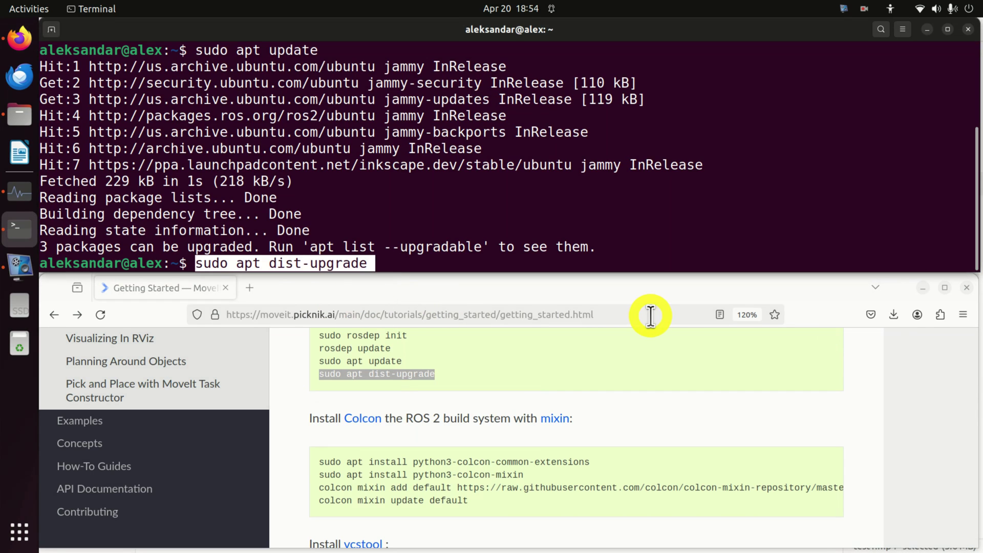
key(Return)
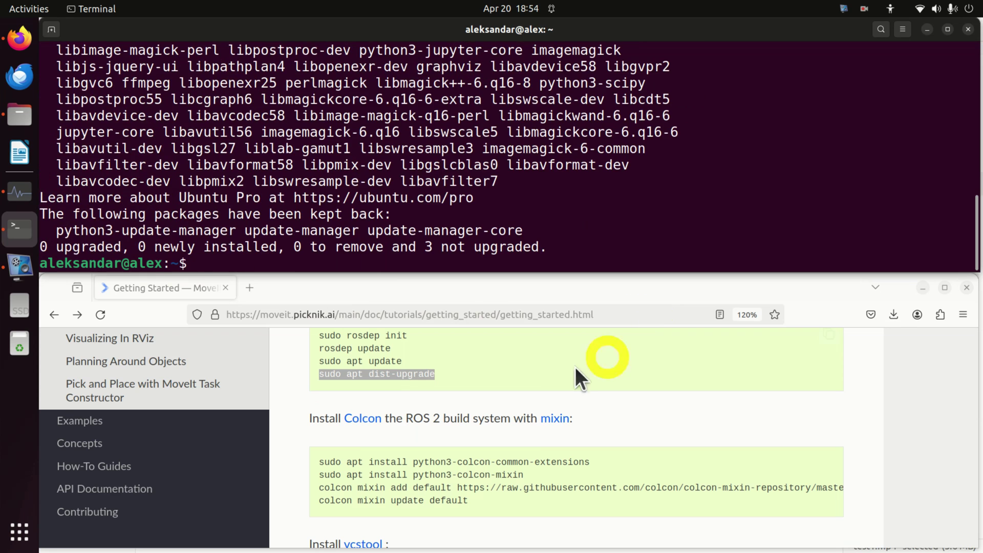
- Copy sudo apt install python3-colcon-common-extensions from the guide's Colcon section and run it in the terminal
scroll(513, 401, down, 2)
scroll(513, 401, up, 2)
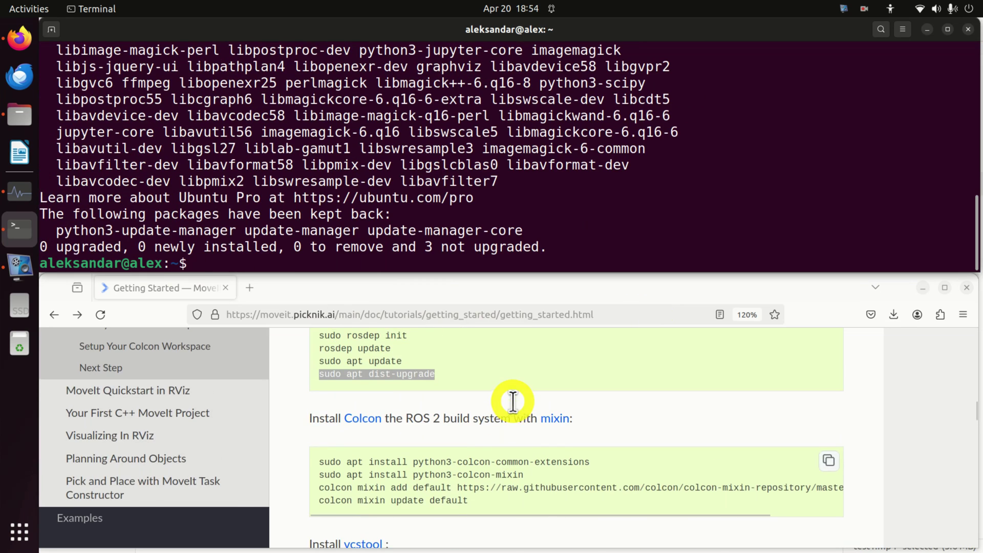
scroll(513, 402, down, 3)
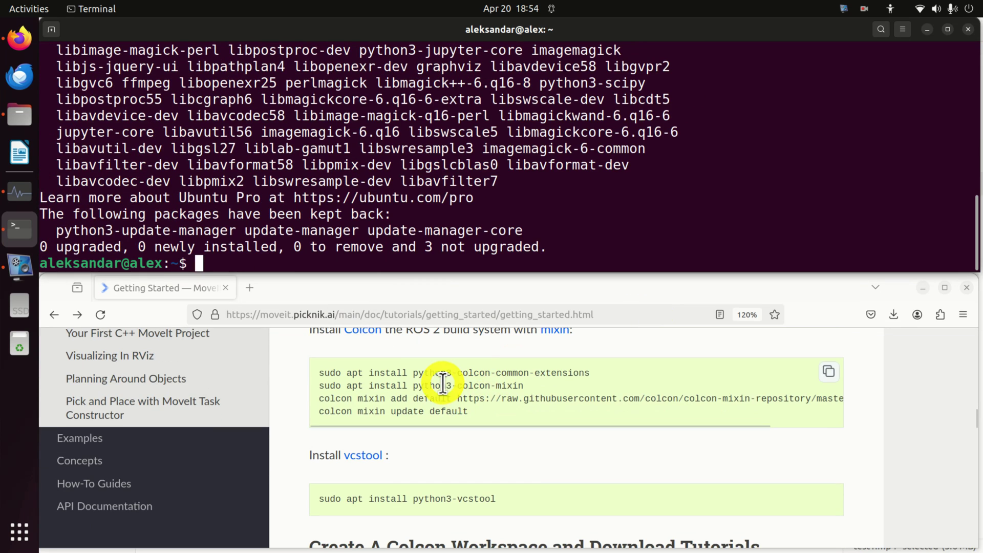
scroll(443, 385, up, 3)
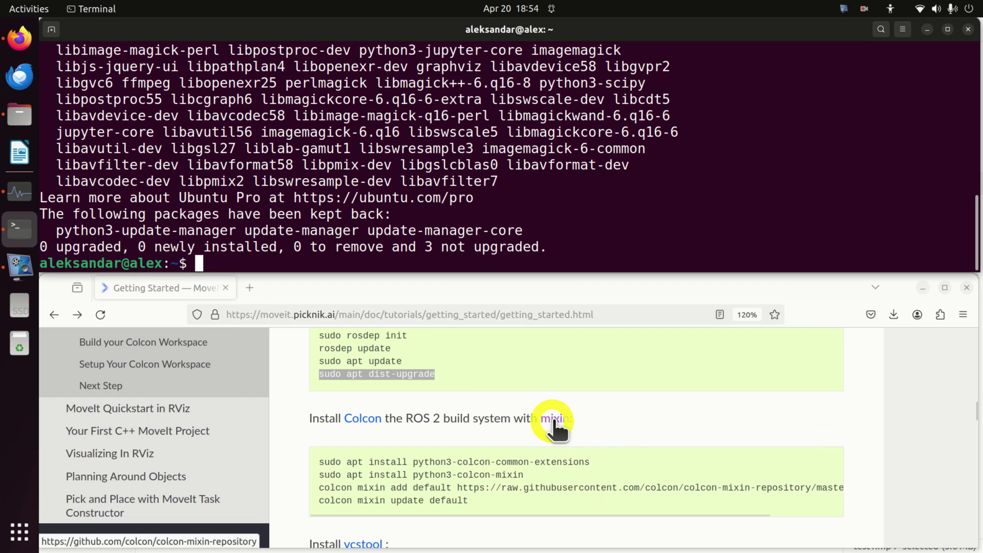
drag(593, 463, 322, 463)
right_click(346, 461)
click(380, 339)
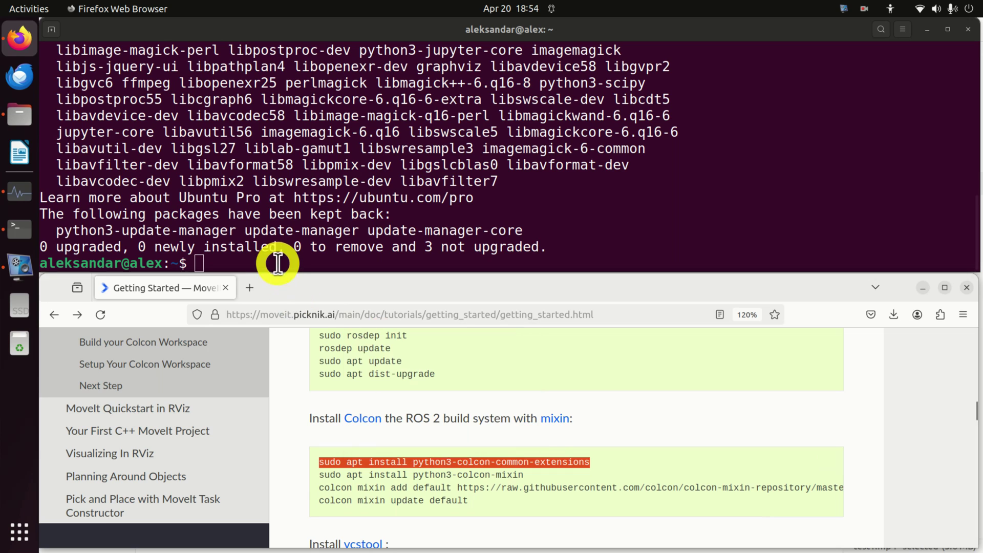
right_click(278, 260)
click(352, 294)
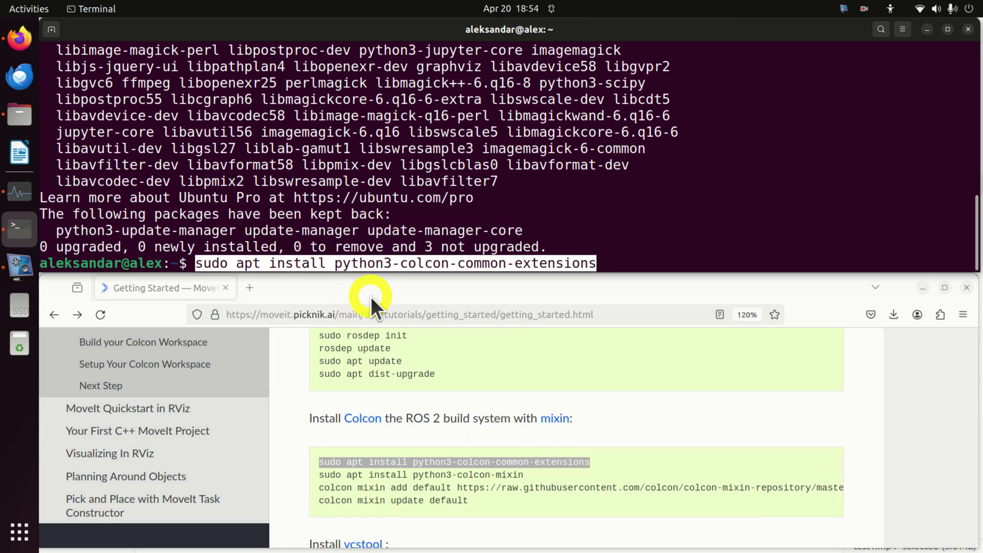
key(Return)
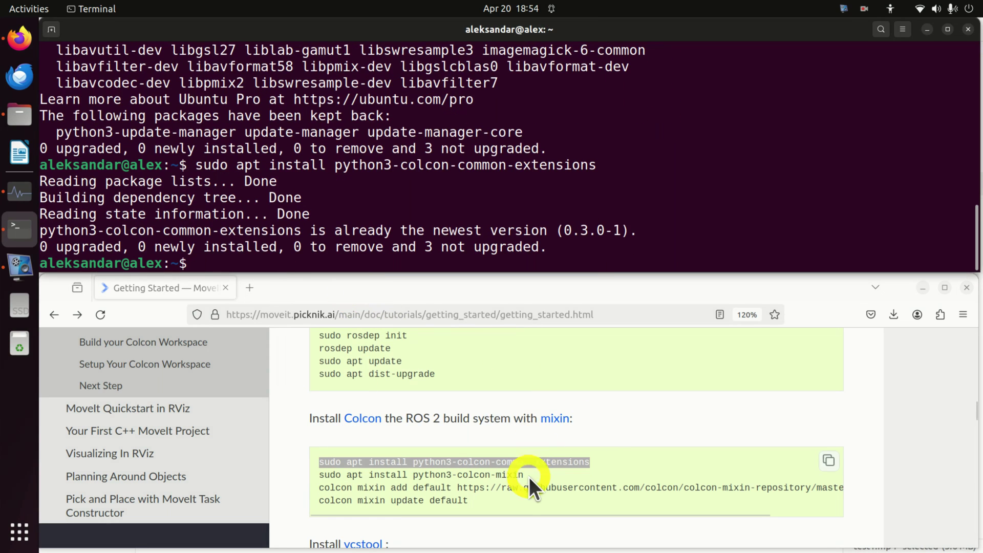
- Copy sudo apt install python3-colcon-mixin from the guide and run it in the terminal
drag(525, 477, 320, 472)
right_click(320, 473)
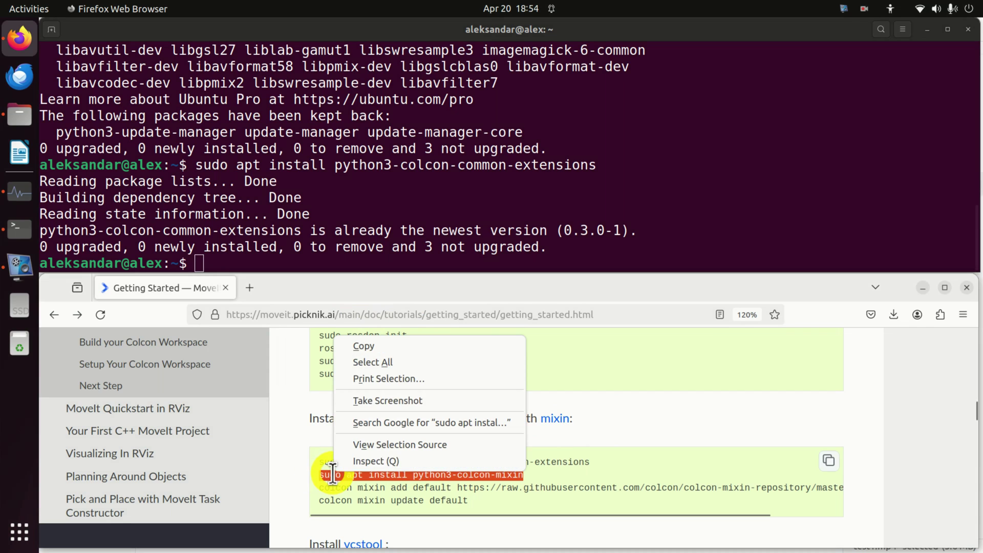
click(366, 345)
click(321, 265)
right_click(321, 265)
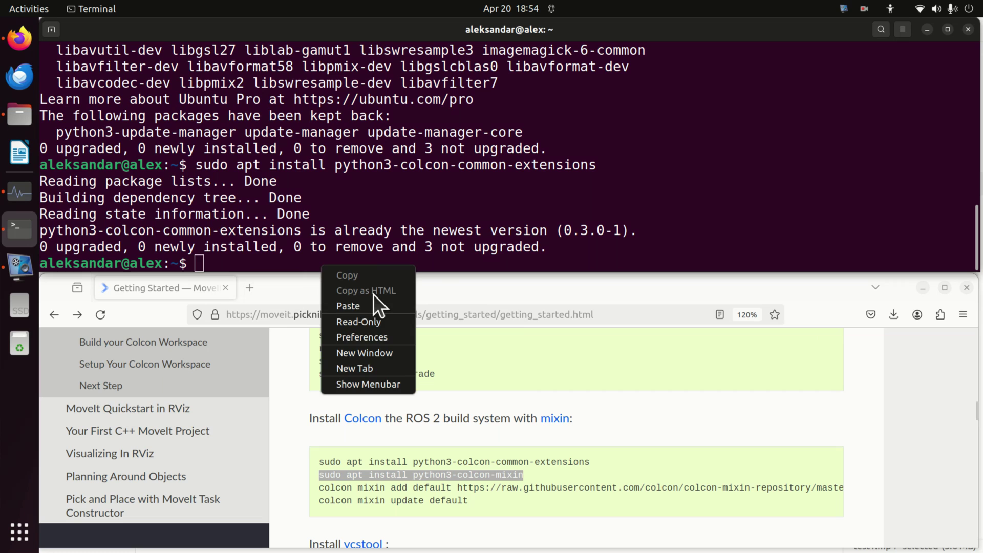
click(374, 302)
key(Return)
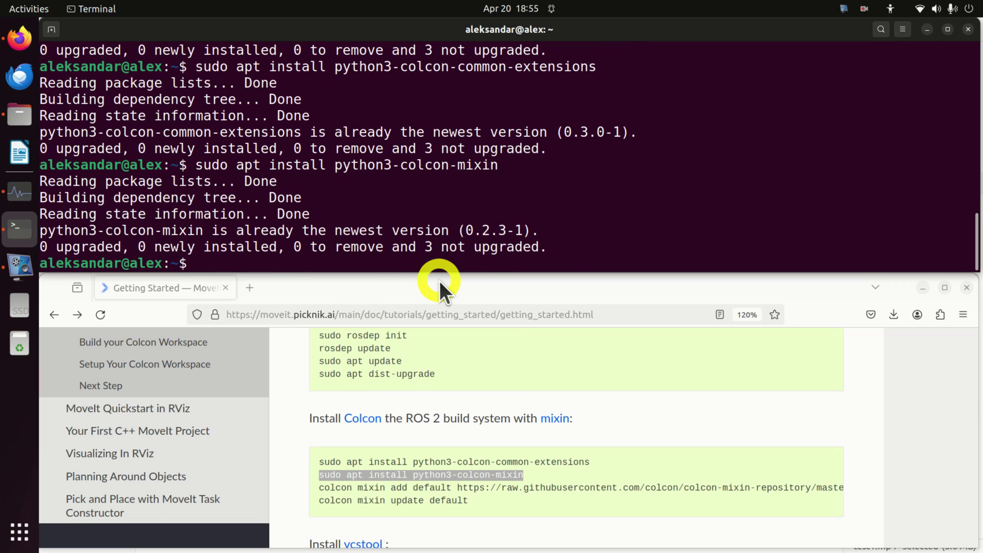
- Copy the full colcon mixin add default command with its repository URL from the guide and run it in the terminal
triple_click(517, 488)
right_click(517, 487)
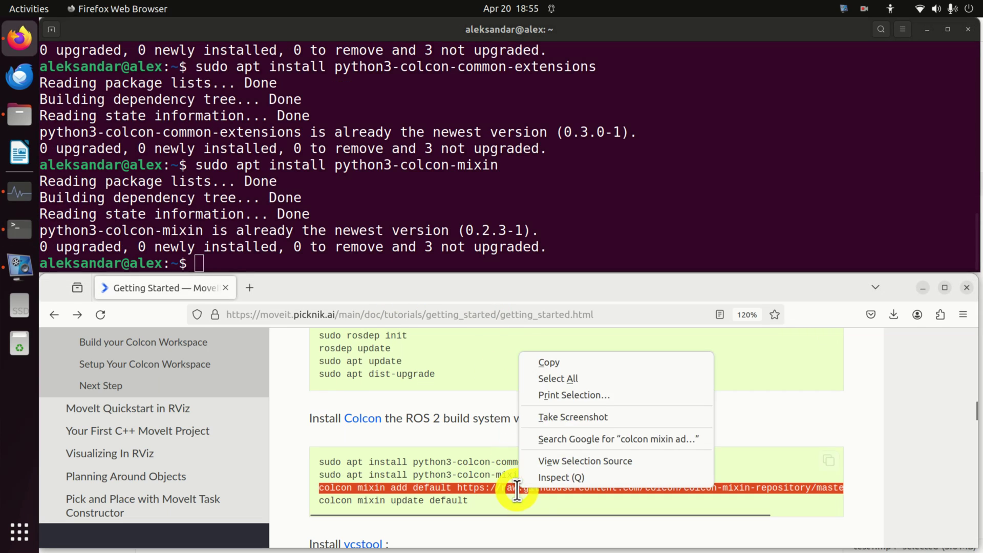
click(583, 360)
click(292, 257)
right_click(292, 258)
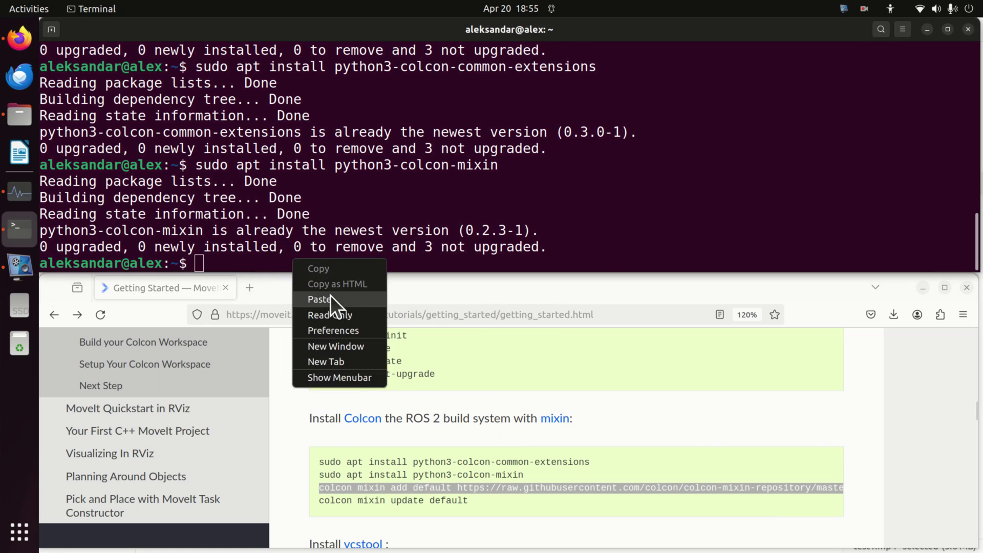
click(364, 300)
key(Return)
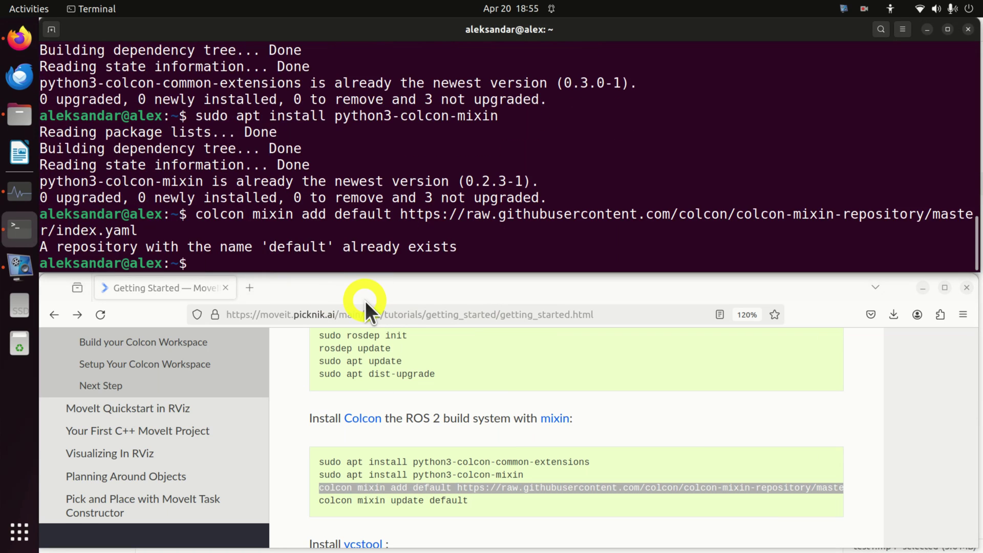
- Copy colcon mixin update default from the guide and run it in the terminal
scroll(435, 399, down, 2)
click(431, 408)
triple_click(428, 411)
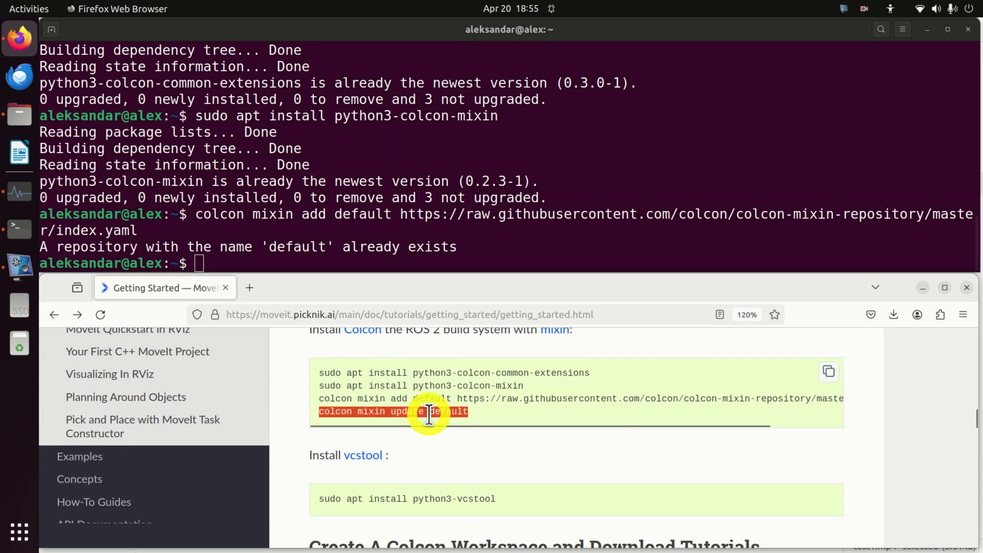
right_click(432, 415)
click(451, 426)
click(296, 263)
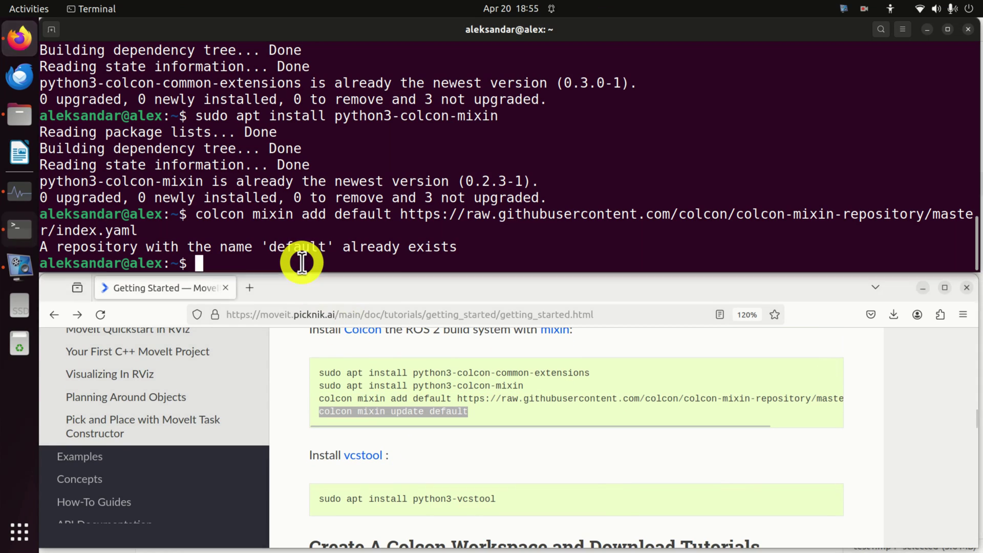
right_click(297, 264)
click(345, 306)
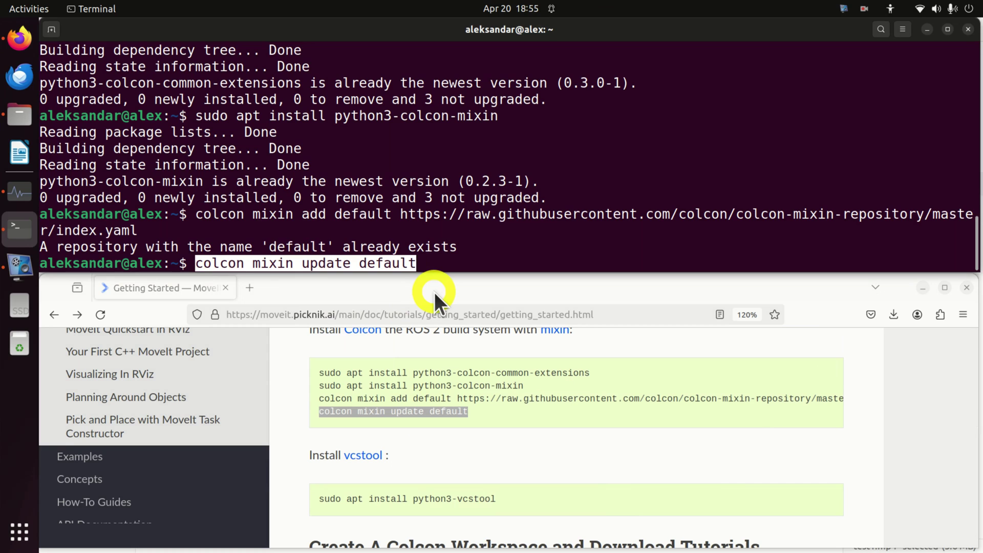
key(Return)
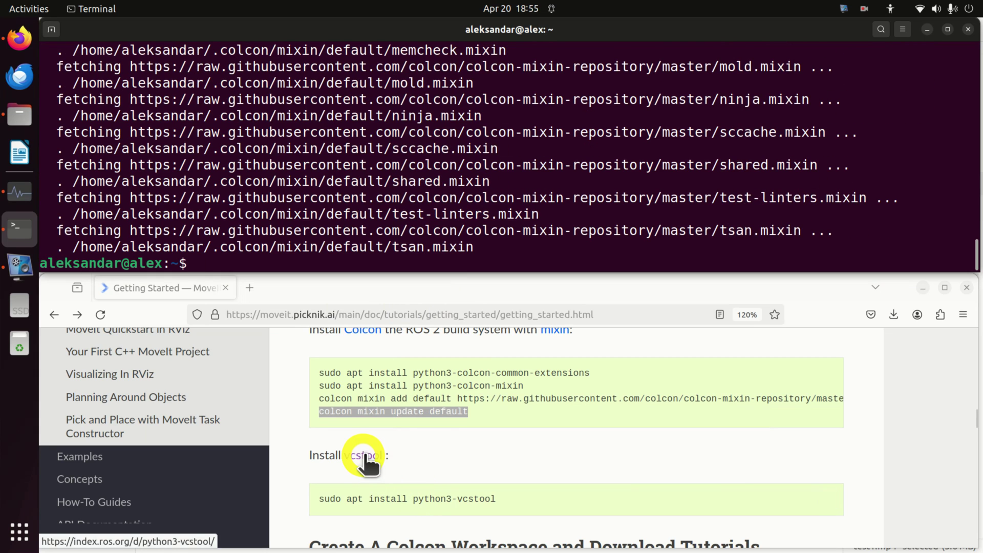
- Copy sudo apt install python3-vcstool from the guide and run it in the terminal
triple_click(450, 501)
right_click(456, 502)
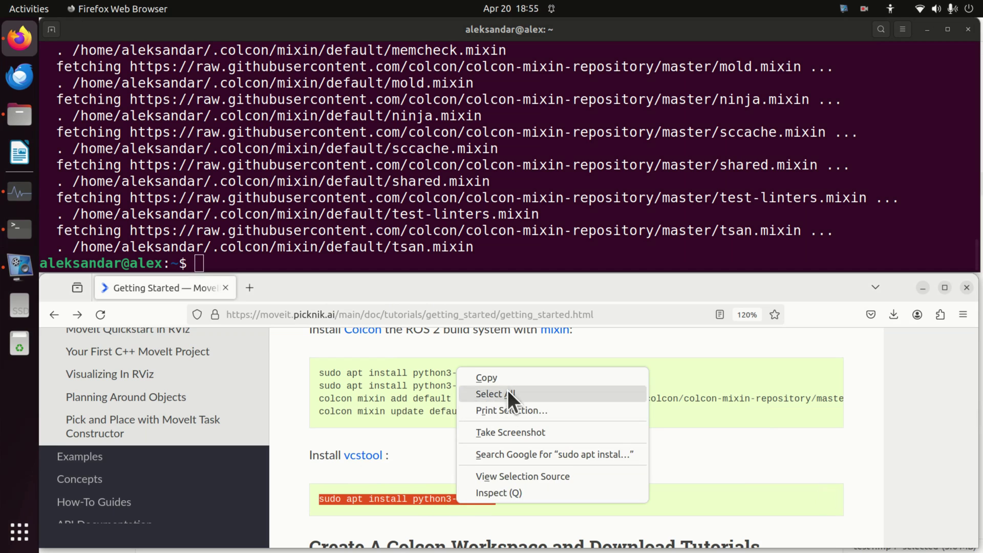
click(509, 377)
right_click(299, 266)
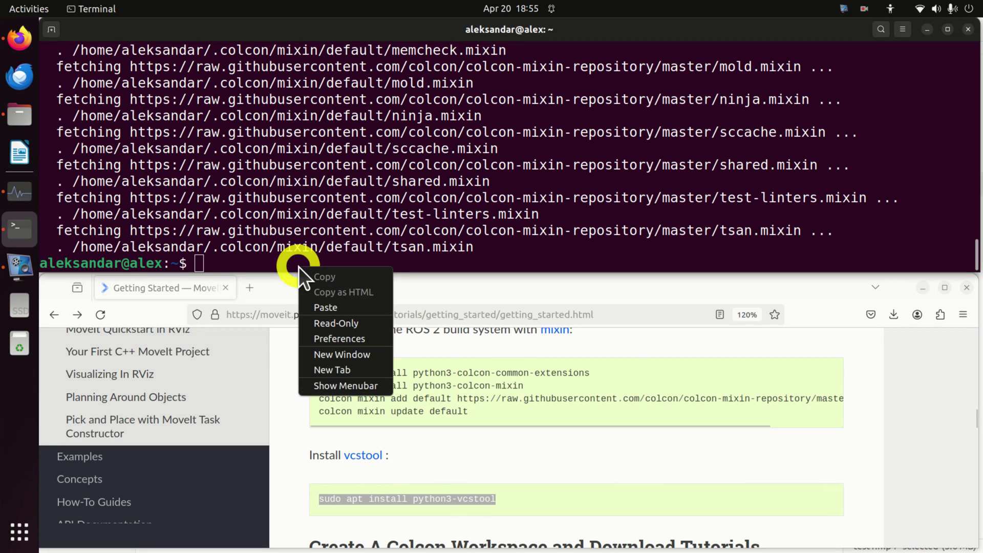
click(321, 302)
key(Return)
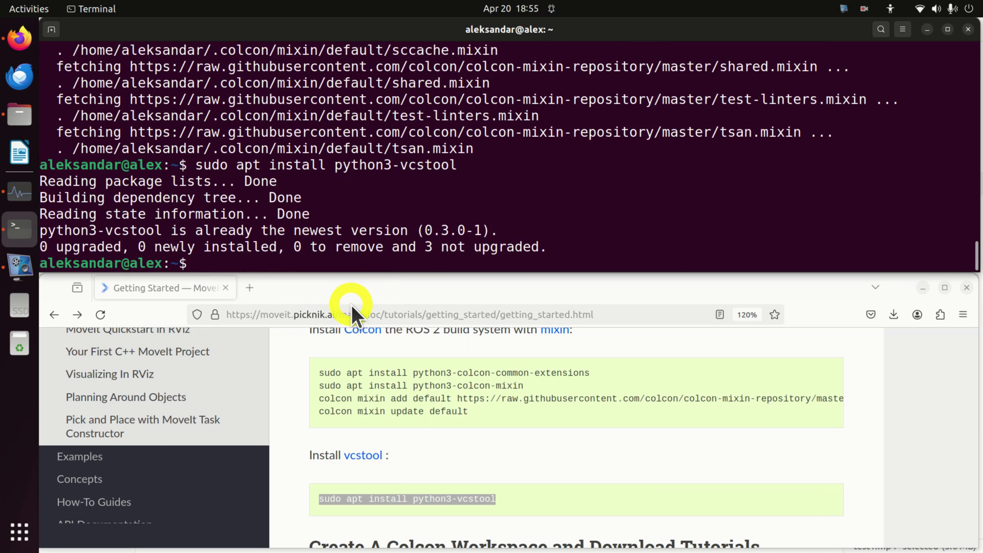
- Create the Colcon workspace by copying mkdir -p ~/ws_moveit/src from the guide and running it in the terminal
scroll(510, 426, down, 3)
scroll(510, 426, down, 3)
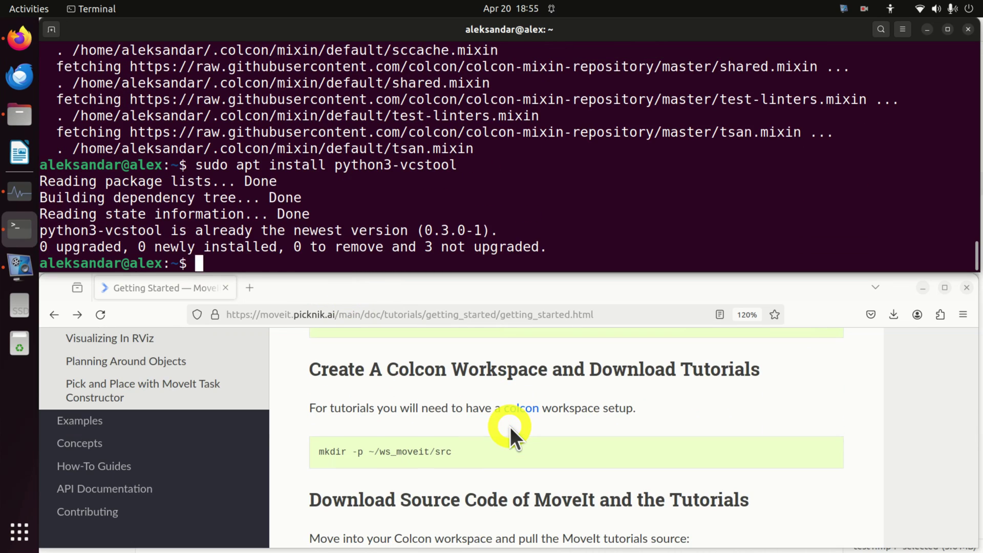
drag(456, 453, 307, 454)
right_click(363, 452)
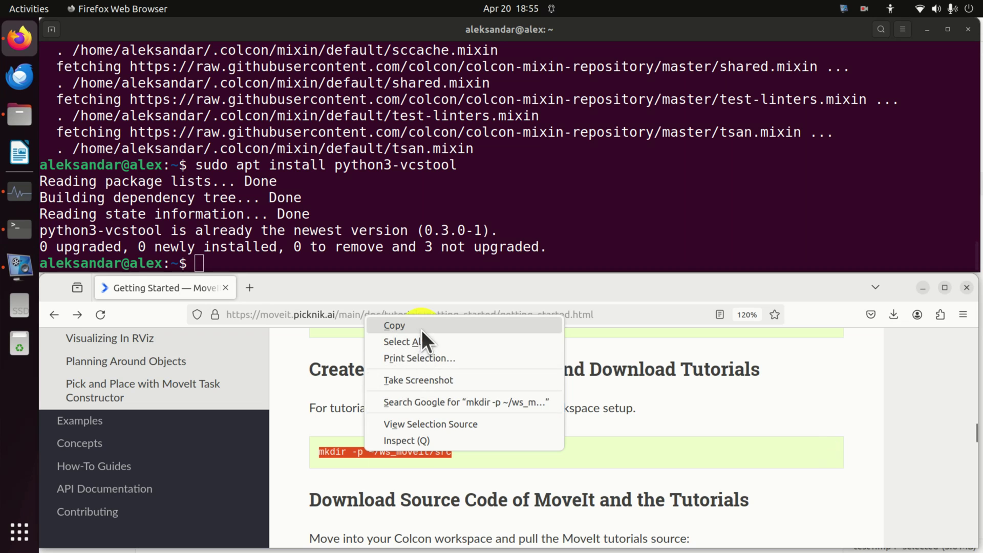
click(394, 326)
right_click(293, 263)
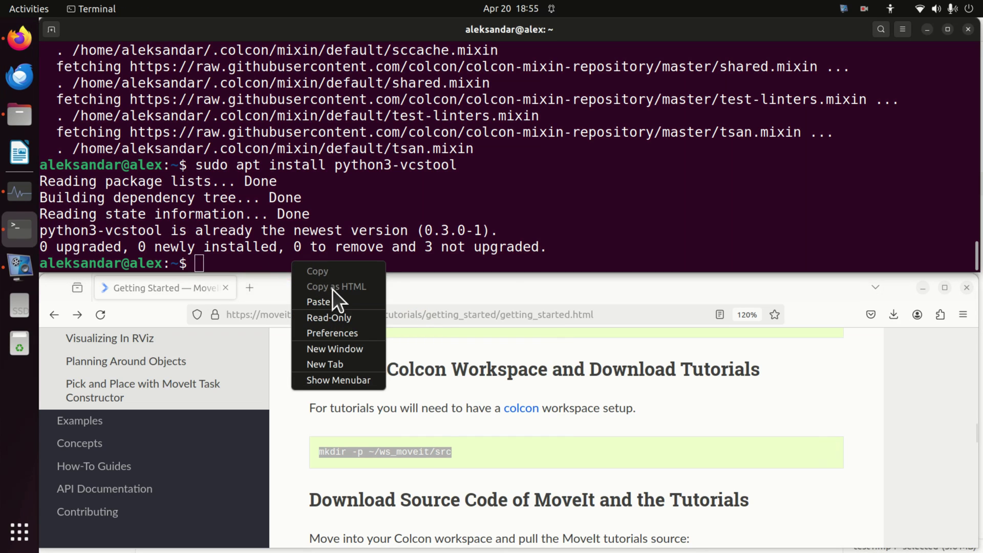
click(376, 302)
key(Return)
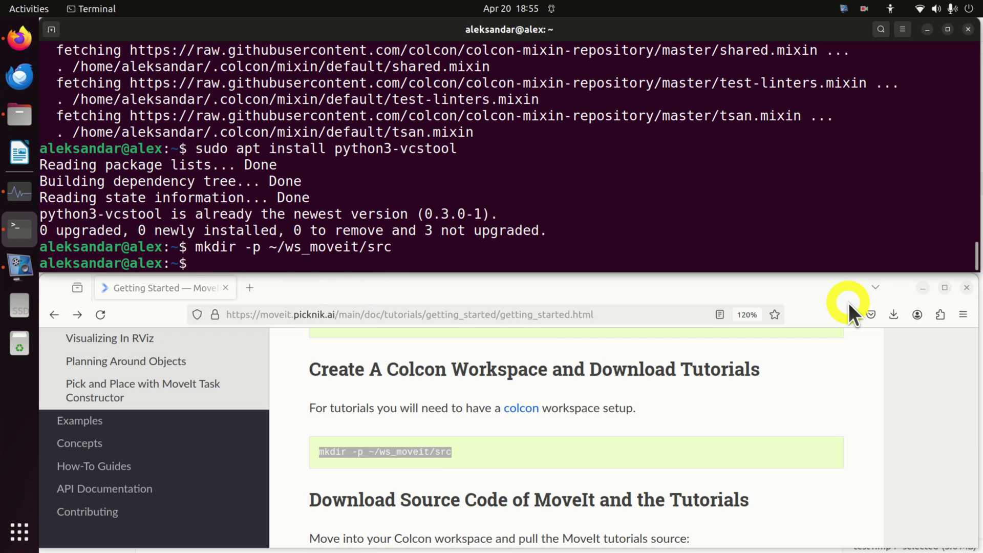
- Copy only the cd ~/ws_moveit/src line from the guide's source download section and run it in the terminal
scroll(620, 400, down, 3)
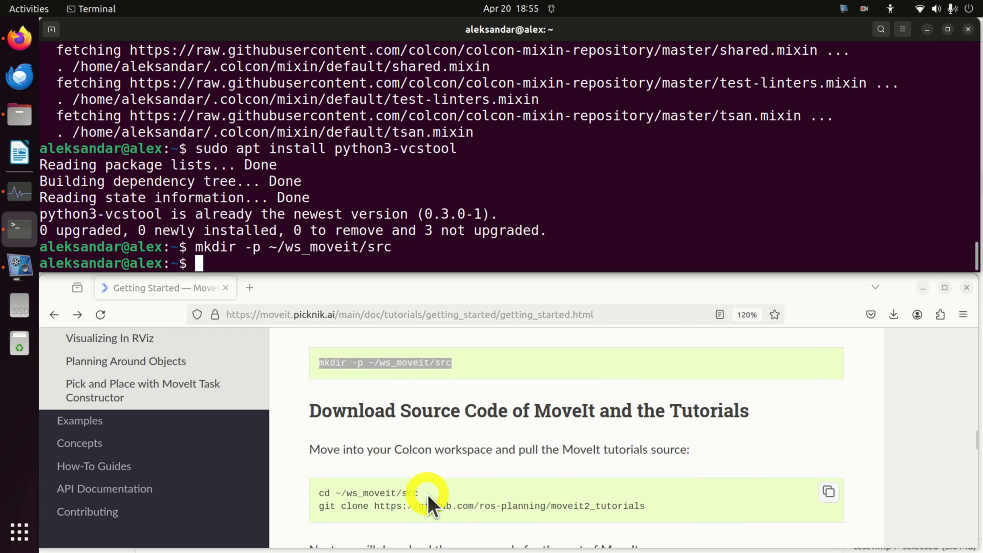
drag(428, 494, 315, 493)
right_click(356, 486)
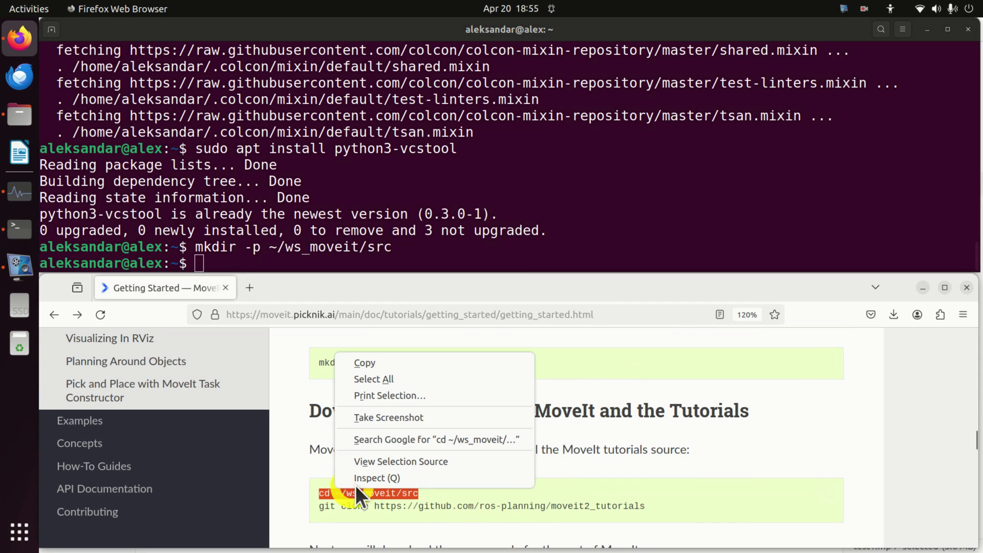
click(365, 362)
right_click(257, 261)
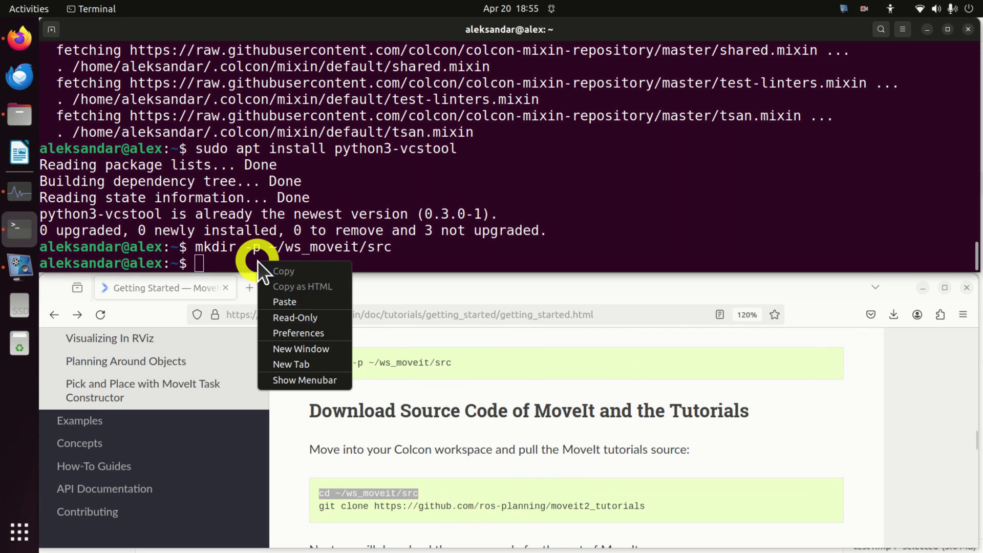
click(286, 302)
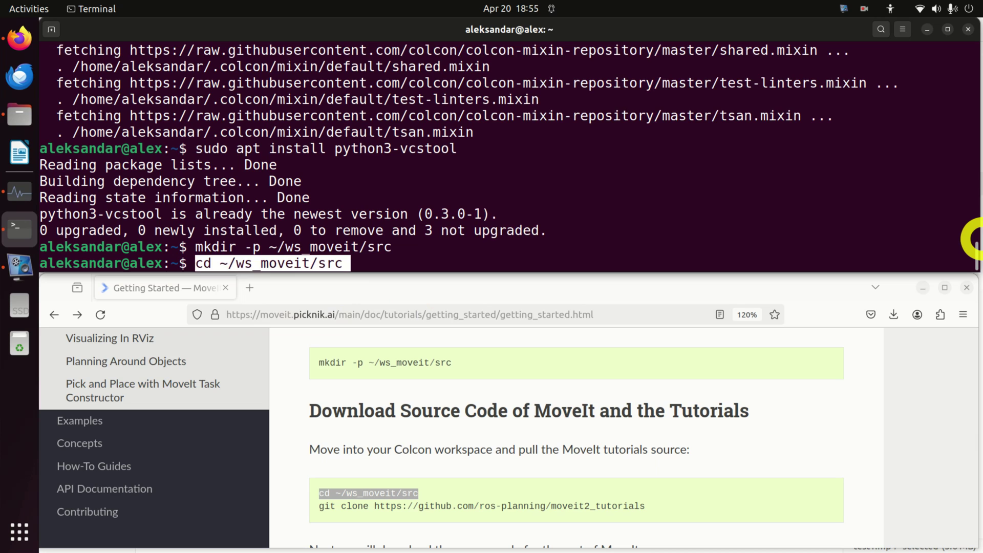
key(Return)
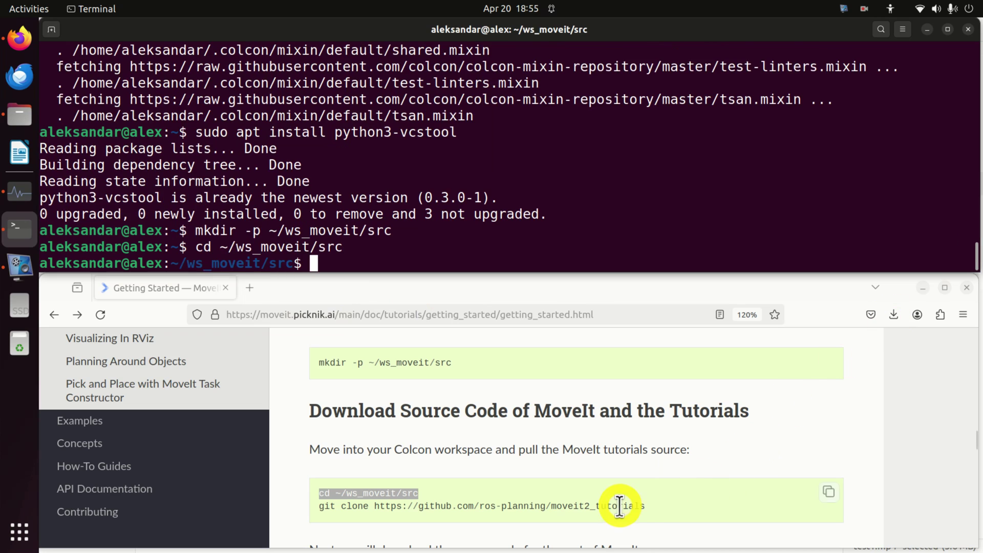
click(646, 501)
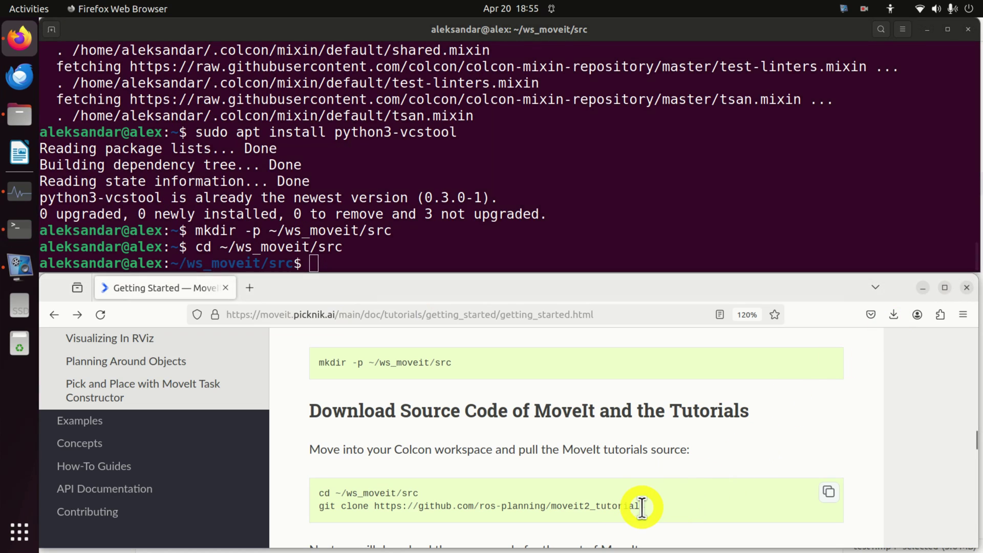
triple_click(637, 506)
right_click(611, 497)
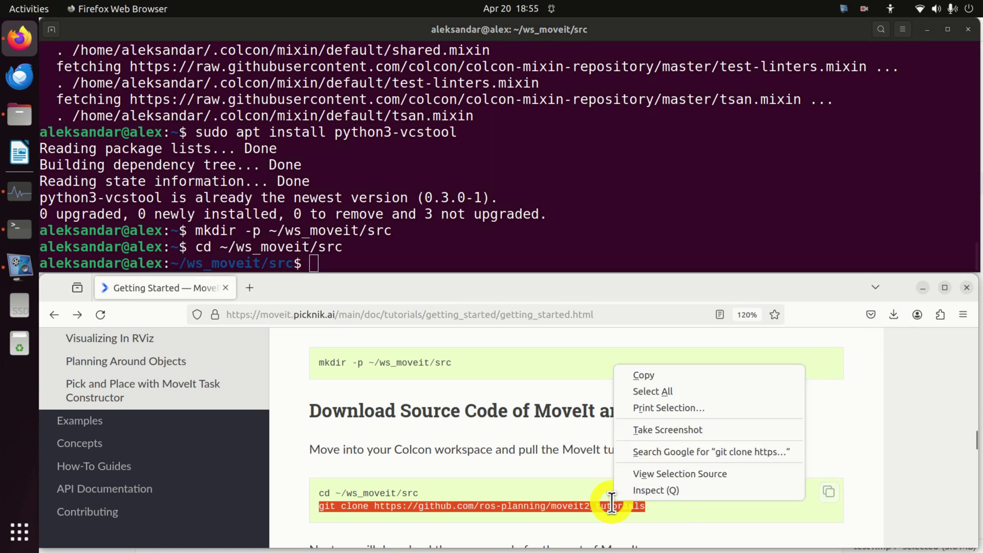
click(707, 374)
right_click(357, 267)
click(409, 308)
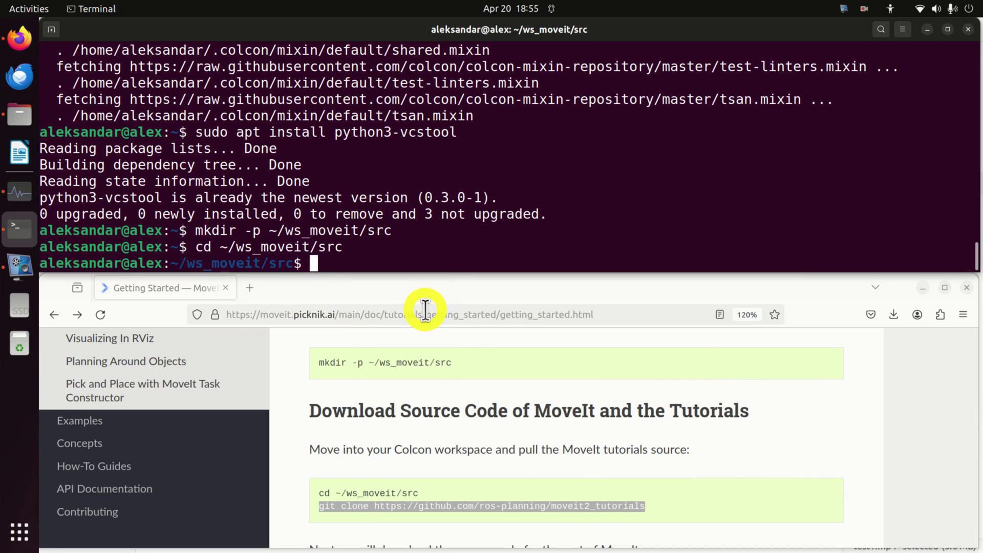
key(Return)
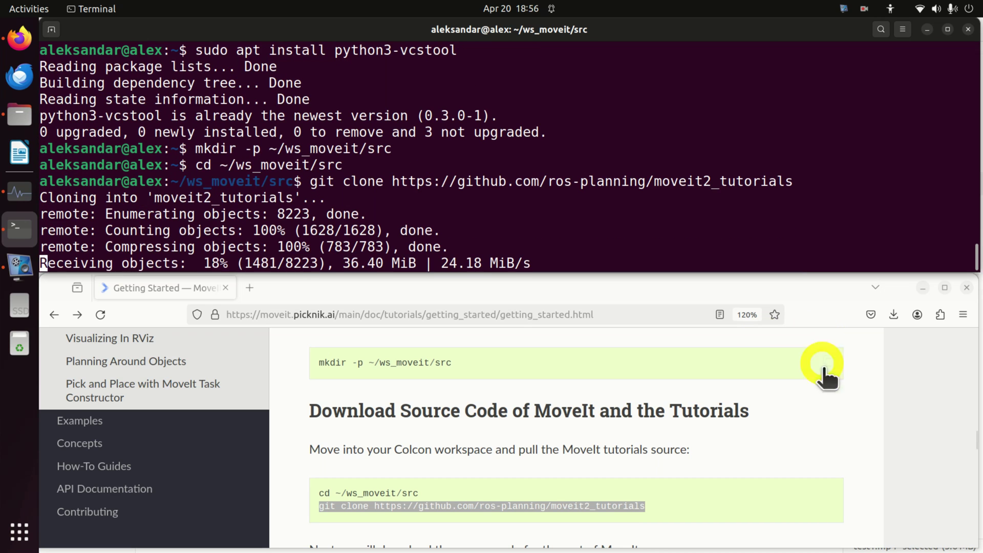
- Download the remaining MoveIt sources by copying vcs import < moveit2_tutorials/moveit2_tutorials.repos from the guide and running it in the terminal
scroll(720, 451, down, 3)
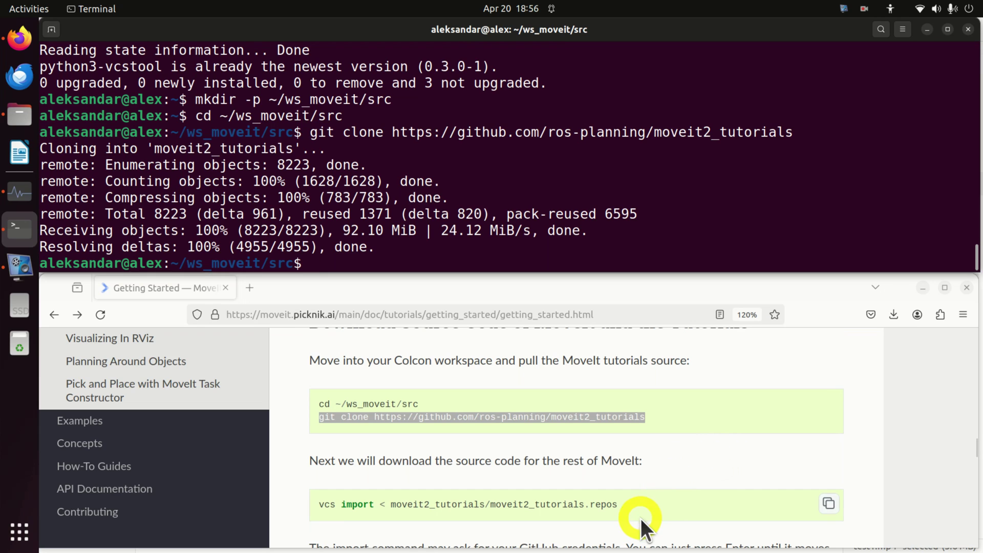
drag(627, 505, 307, 509)
right_click(345, 500)
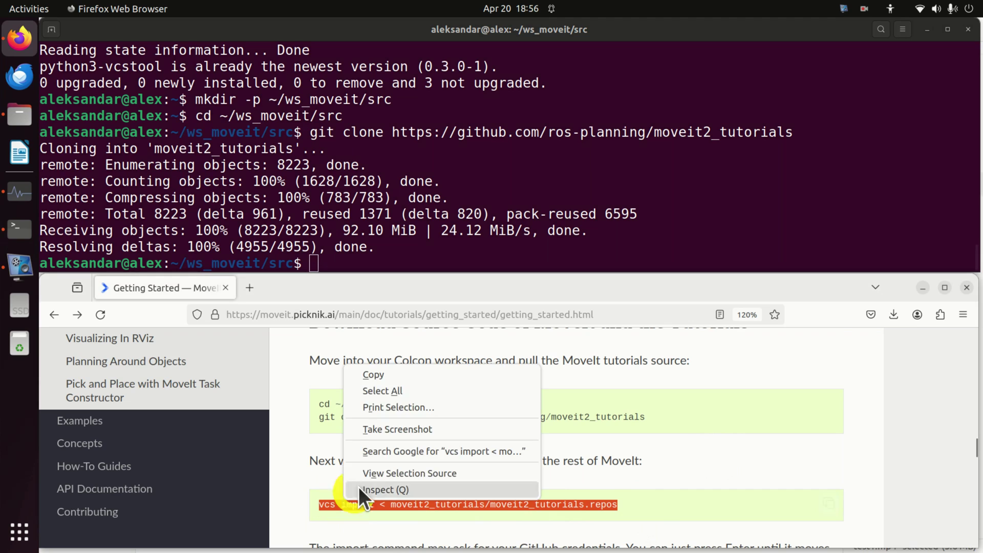
click(395, 373)
click(347, 260)
right_click(353, 260)
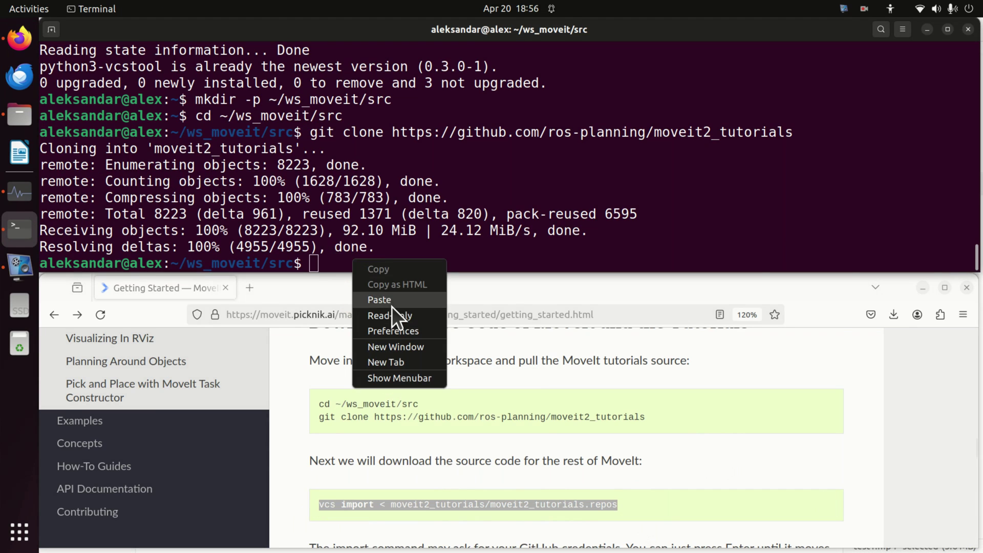
click(392, 303)
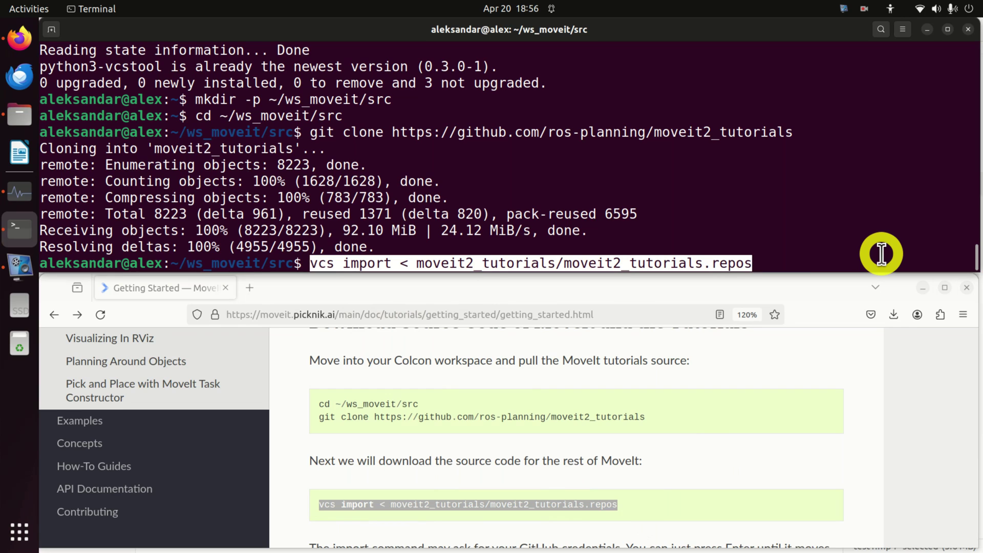
key(Return)
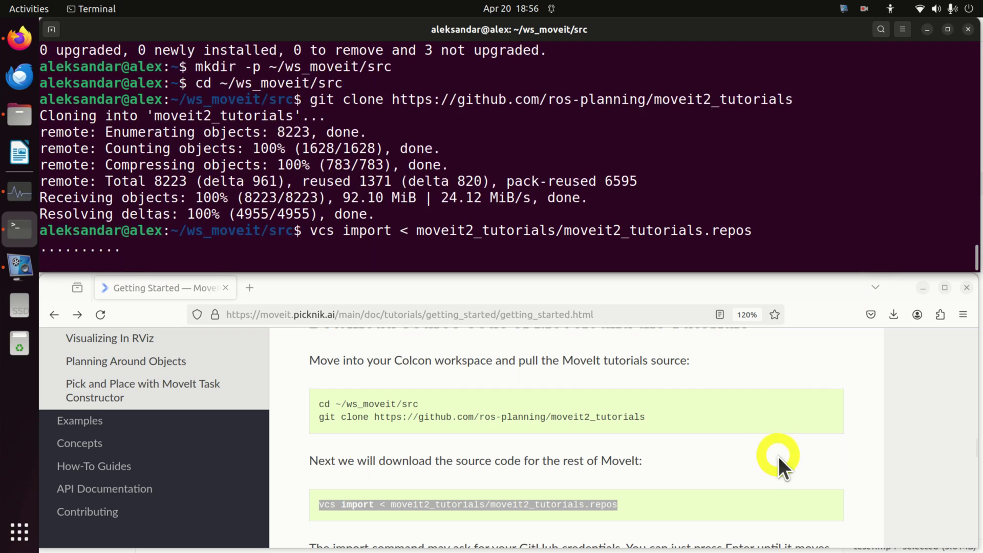
- Install package dependencies by copying sudo apt update && rosdep install -r --from-paths . --ignore-src --rosdistro $ROS_DISTRO -y from the guide and running it in the terminal
scroll(764, 458, down, 4)
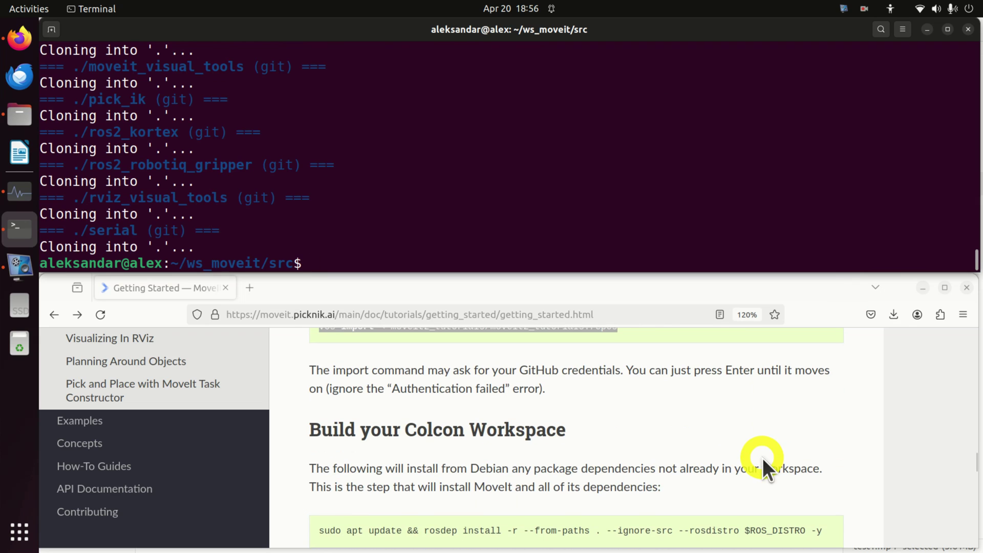
scroll(762, 458, down, 3)
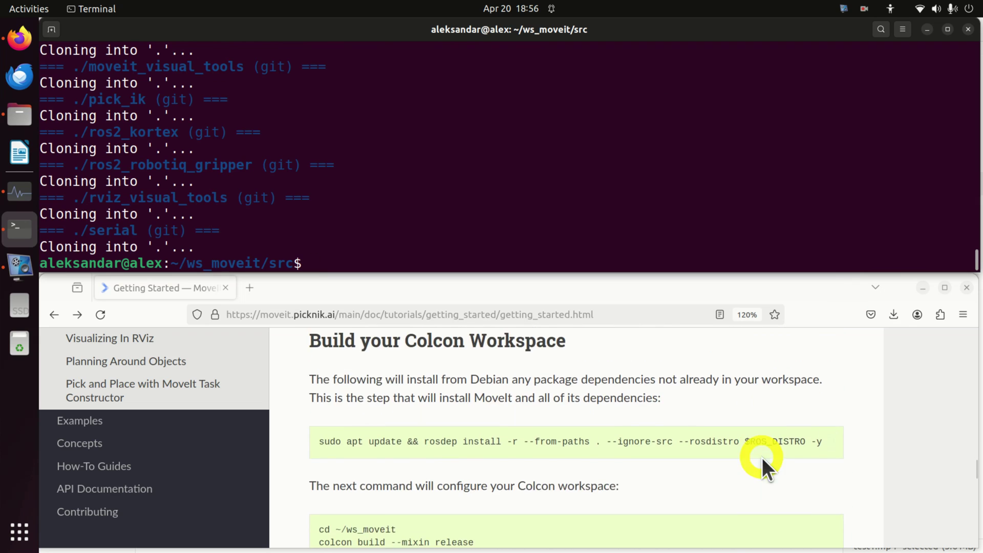
click(492, 440)
triple_click(492, 438)
right_click(490, 435)
click(543, 308)
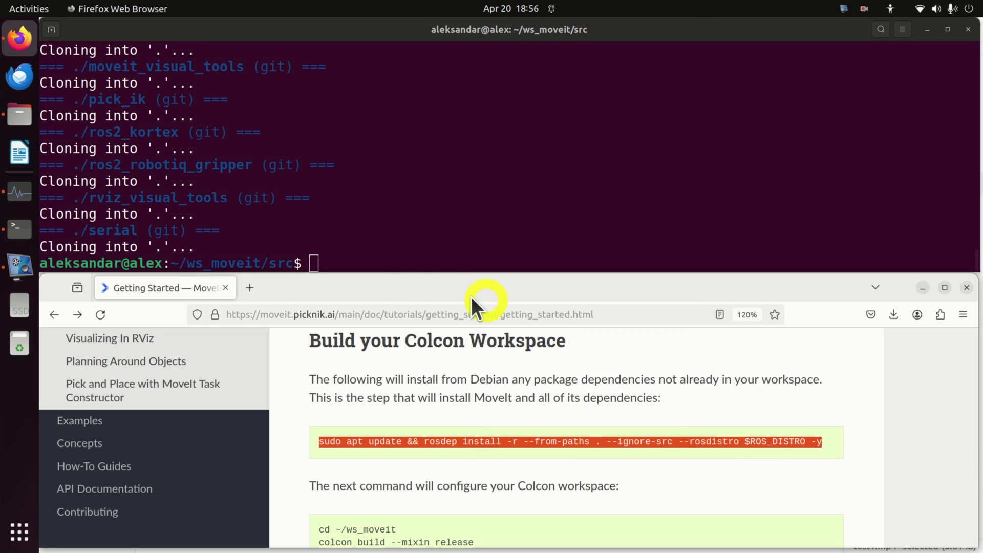
click(374, 256)
right_click(374, 256)
click(442, 297)
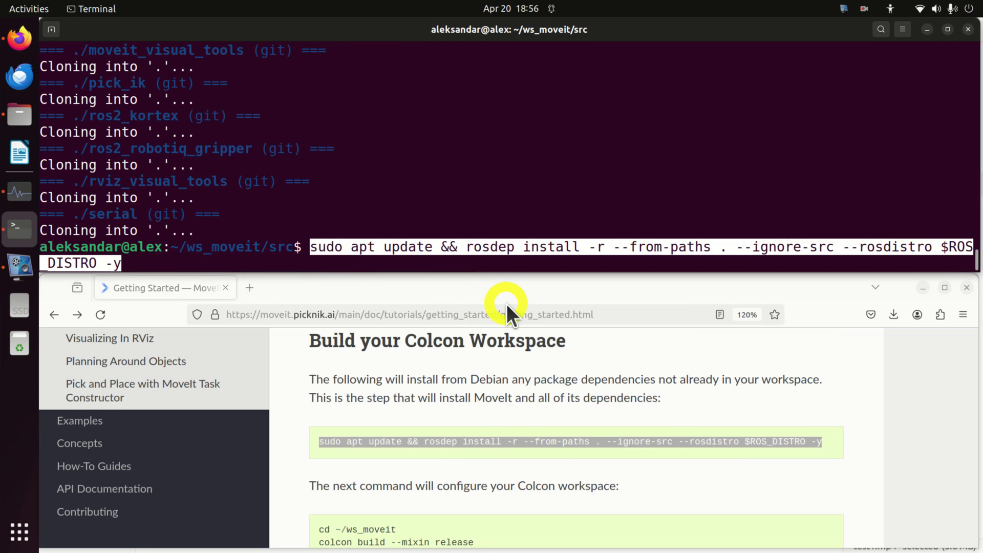
key(Return)
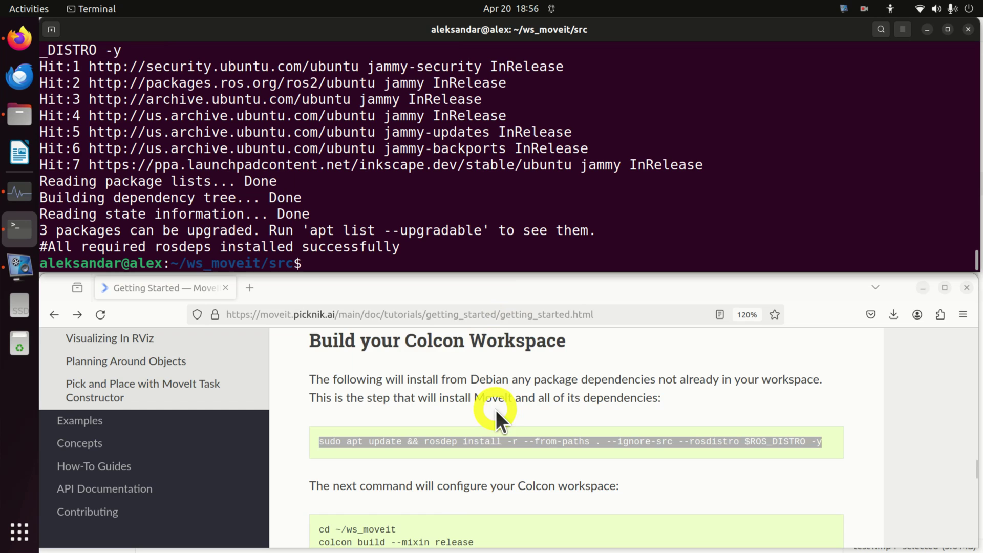
- Copy only the cd ~/ws_moveit line from the guide's workspace build section and run it in the terminal
scroll(495, 410, down, 3)
drag(407, 442, 319, 442)
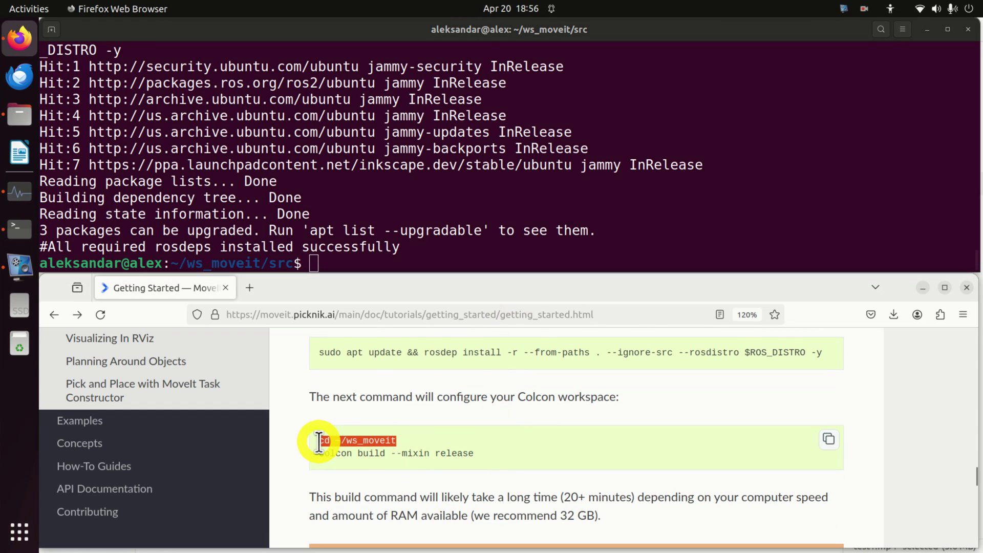
right_click(351, 440)
click(391, 311)
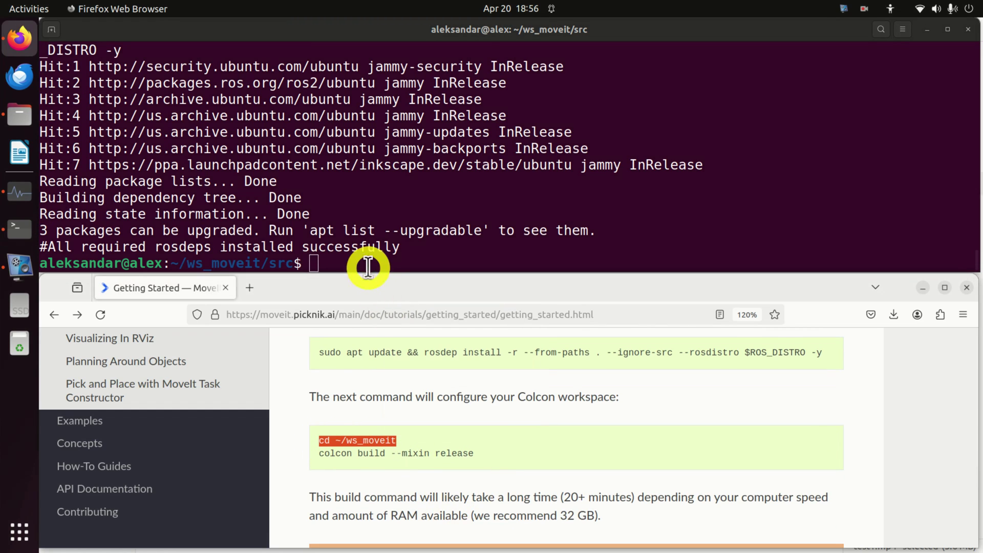
right_click(388, 264)
click(397, 296)
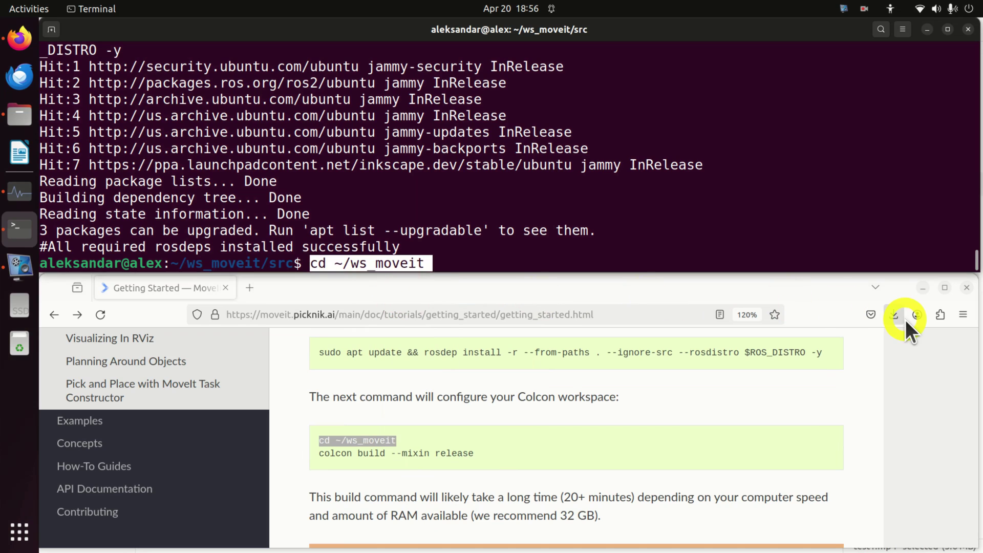
key(Return)
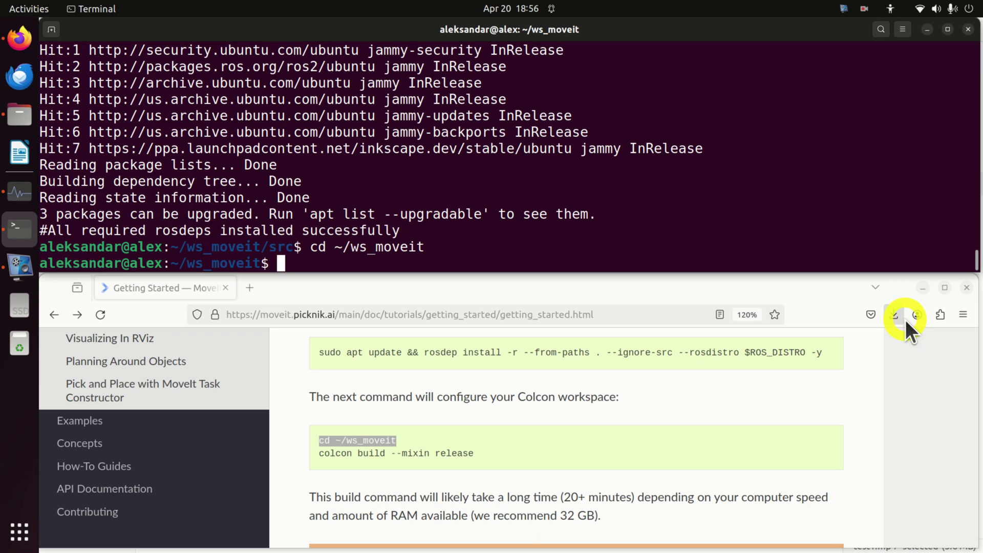
- Copy colcon build --mixin release from the guide and put it on the terminal prompt without running it
drag(479, 453, 316, 453)
right_click(342, 452)
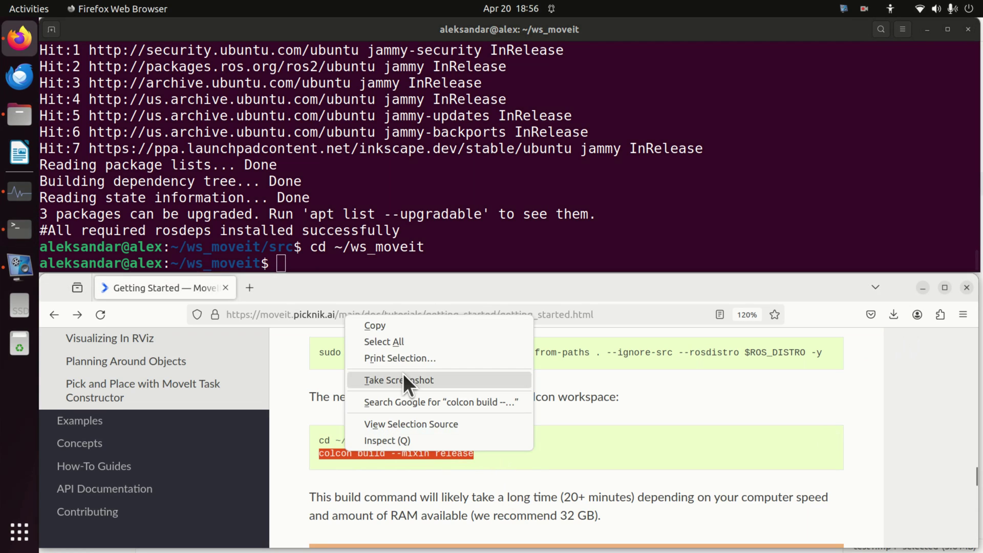
click(404, 328)
click(333, 261)
right_click(333, 261)
click(367, 302)
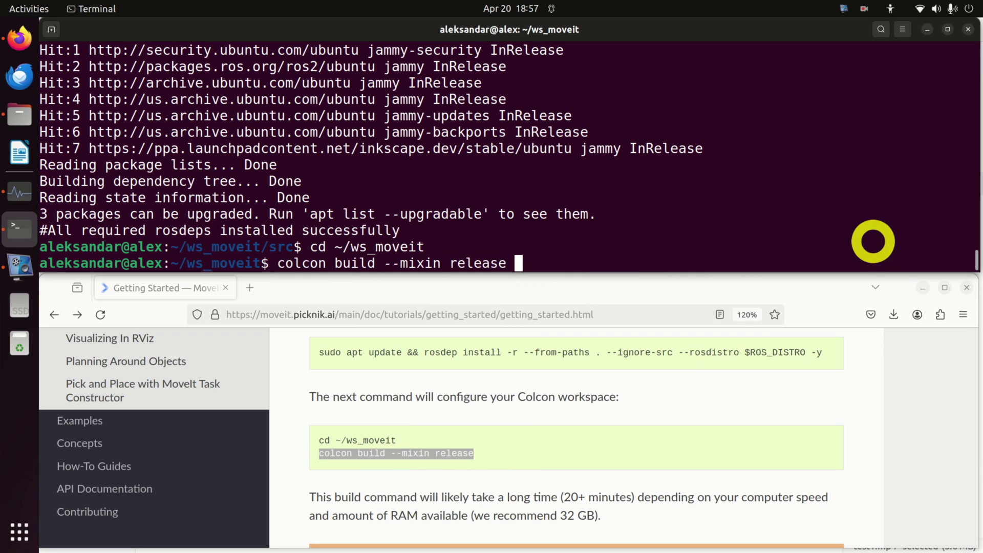
scroll(675, 402, down, 5)
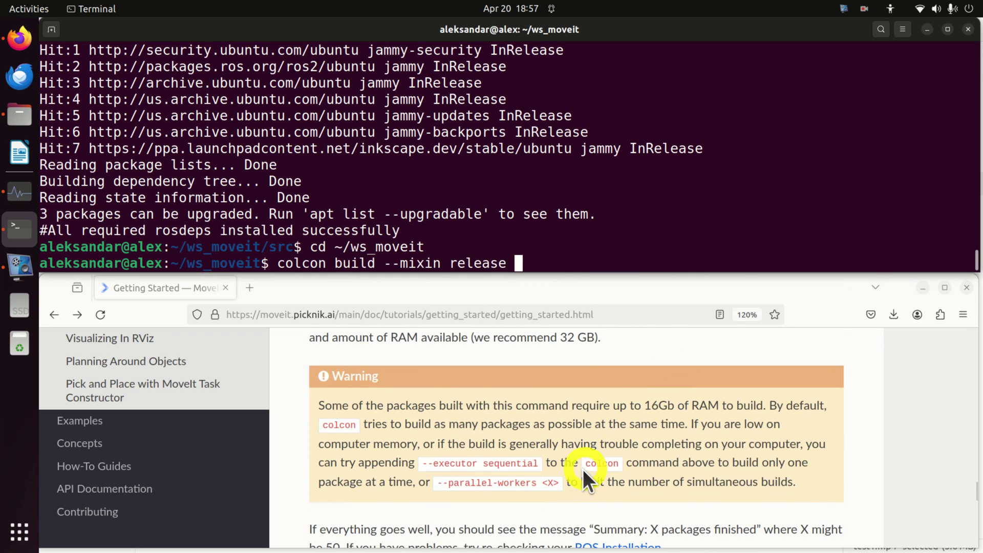
drag(539, 464, 414, 464)
right_click(451, 461)
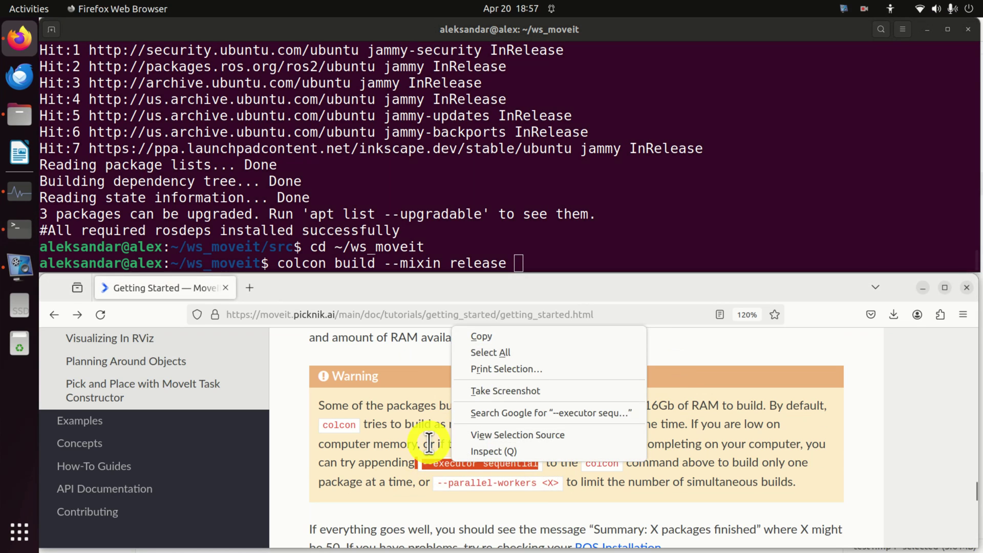
click(417, 463)
click(542, 464)
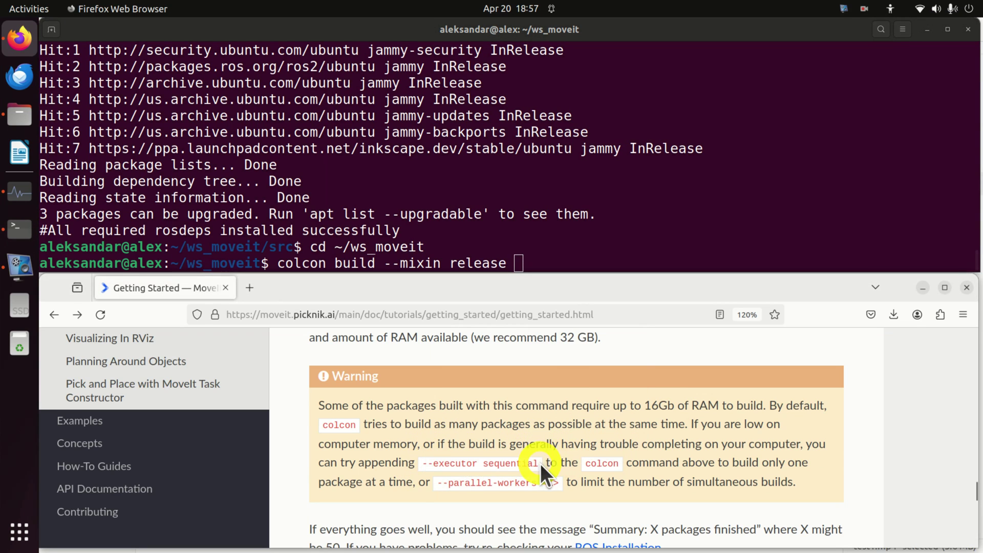
- Append --executor sequential, copied from the guide's warning, to the build command, run it and look through the build output
drag(539, 462, 454, 459)
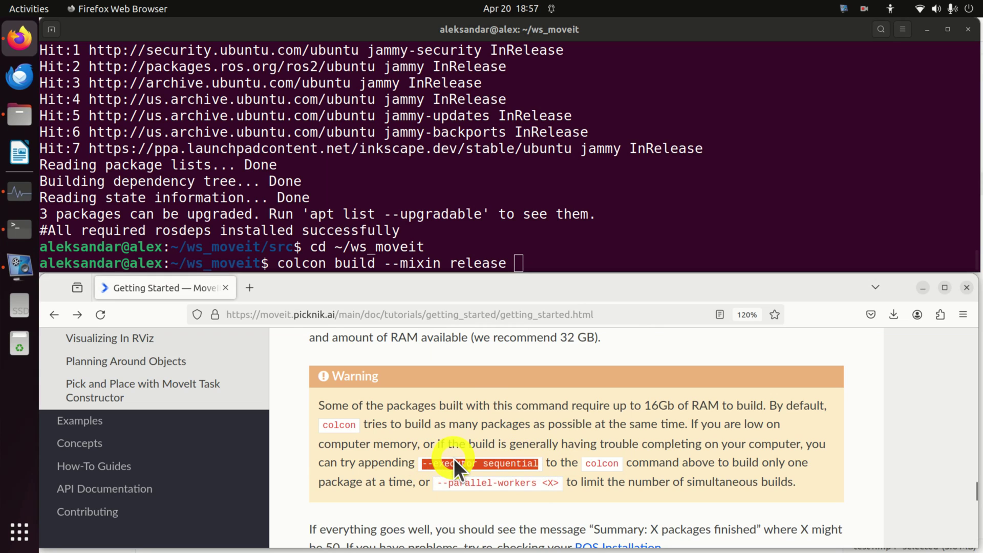
right_click(454, 459)
click(513, 332)
click(538, 263)
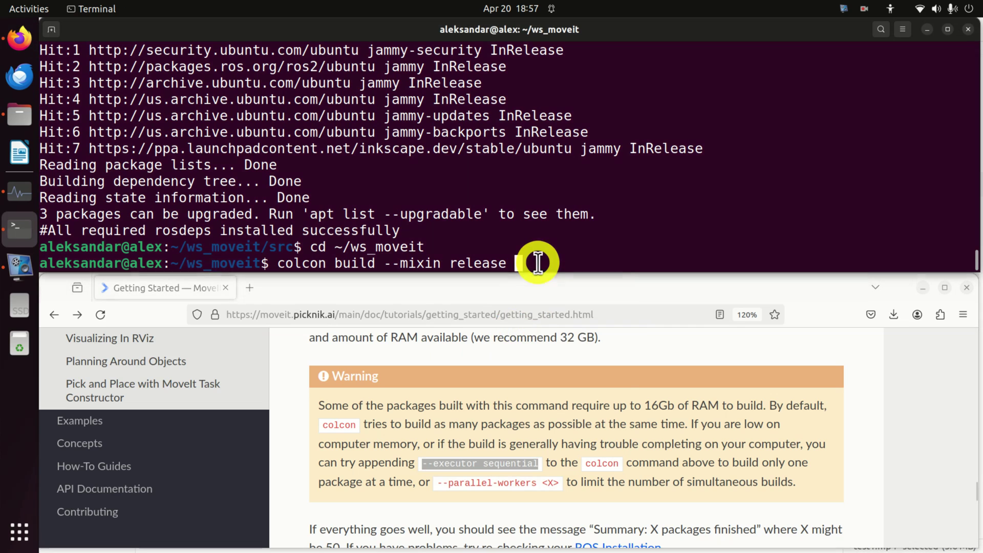
right_click(537, 263)
click(570, 302)
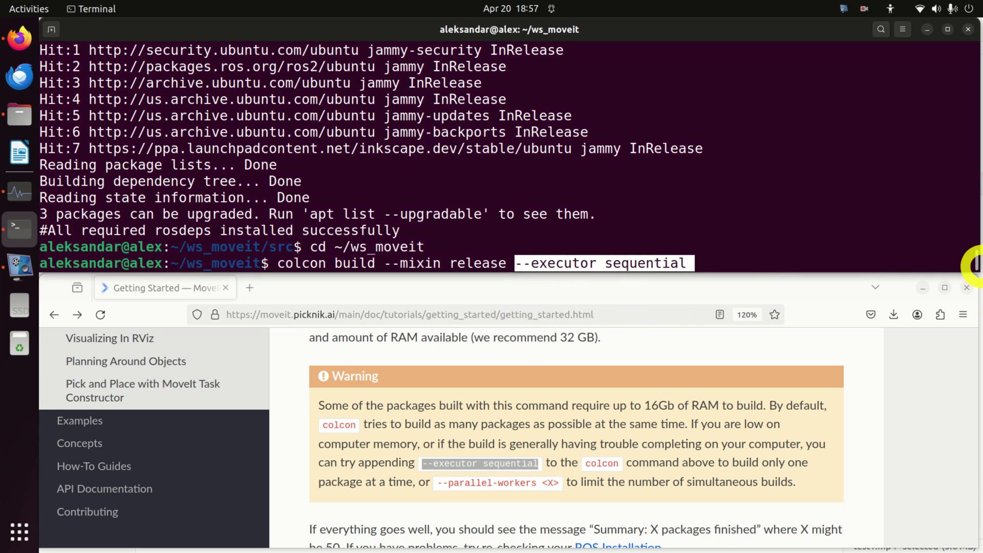
key(Return)
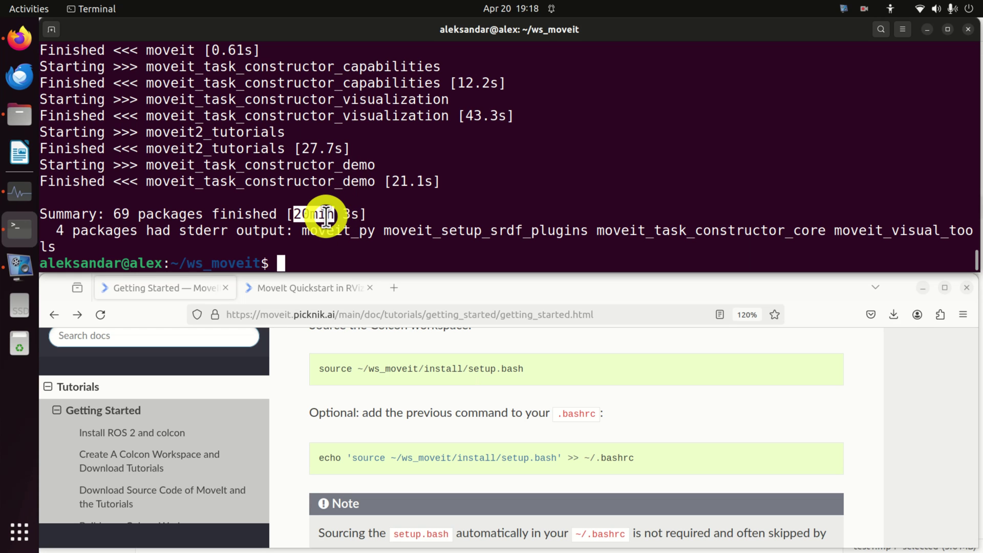
scroll(355, 222, up, 6)
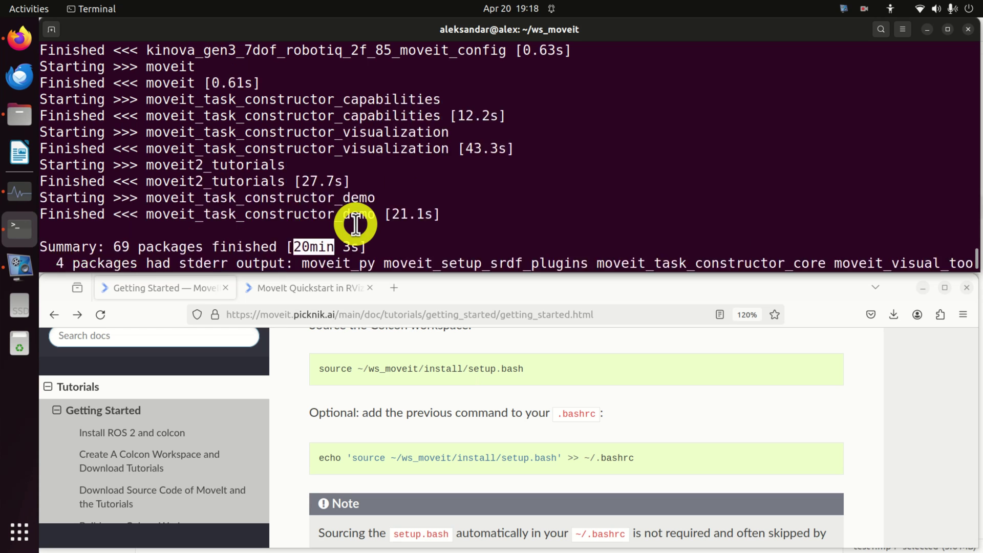
scroll(357, 226, up, 8)
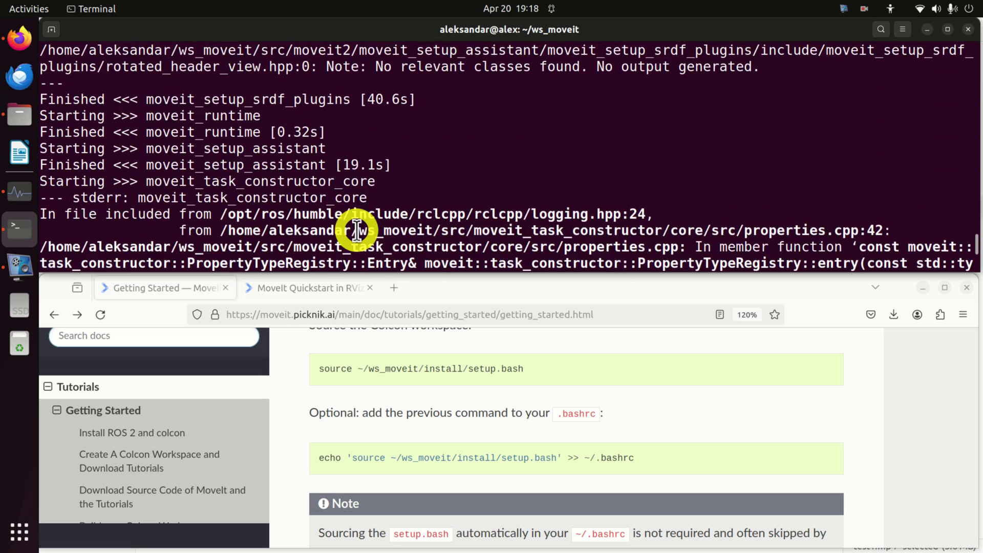
scroll(354, 228, down, 3)
scroll(366, 215, down, 12)
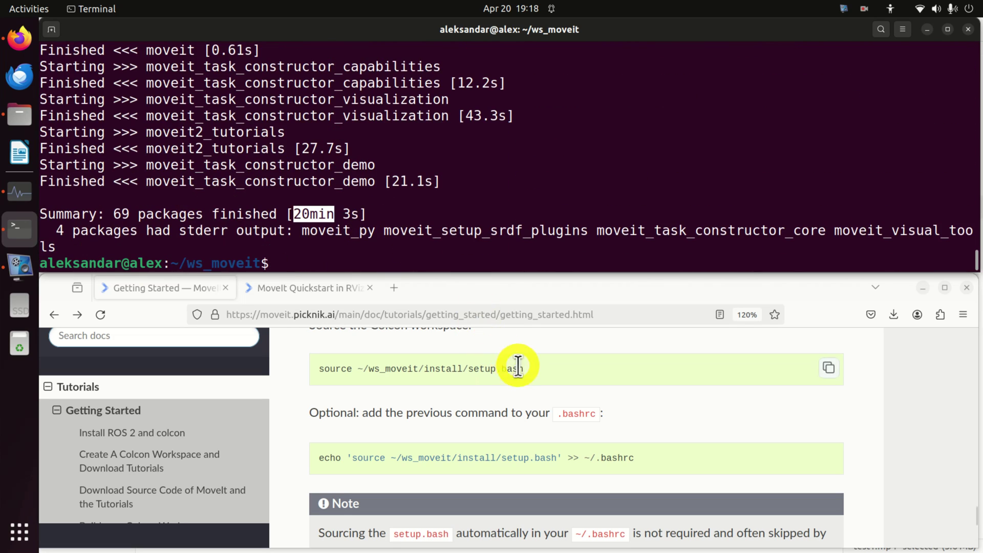
- Source the Colcon workspace by copying source ~/ws_moveit/install/setup.bash from the guide and running it in the terminal
drag(523, 369, 312, 367)
right_click(339, 370)
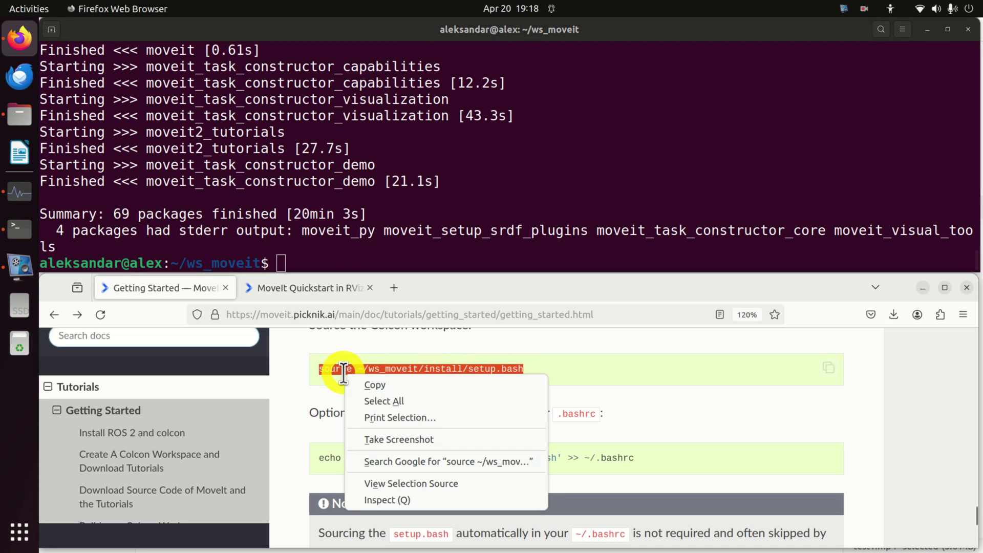
click(378, 384)
click(391, 244)
right_click(334, 262)
click(359, 301)
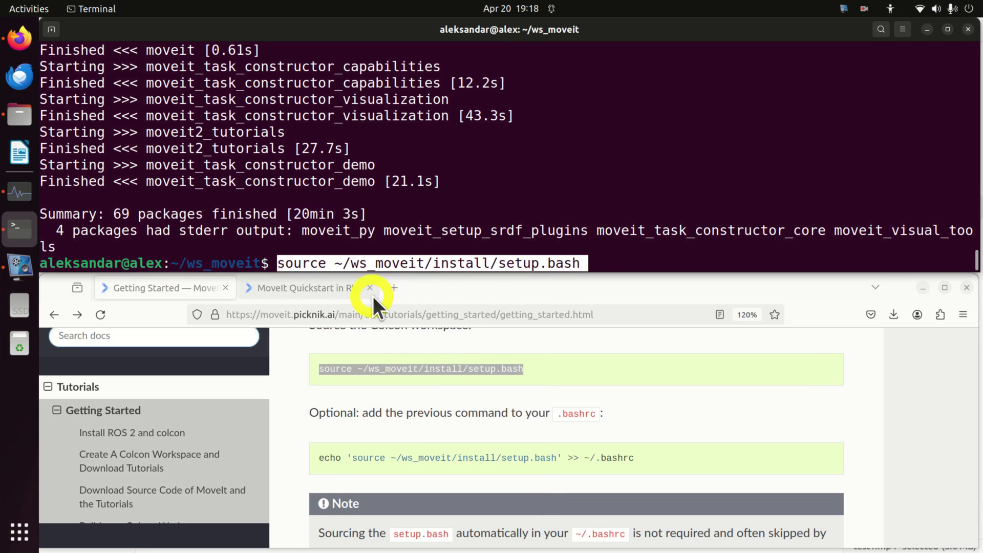
key(Return)
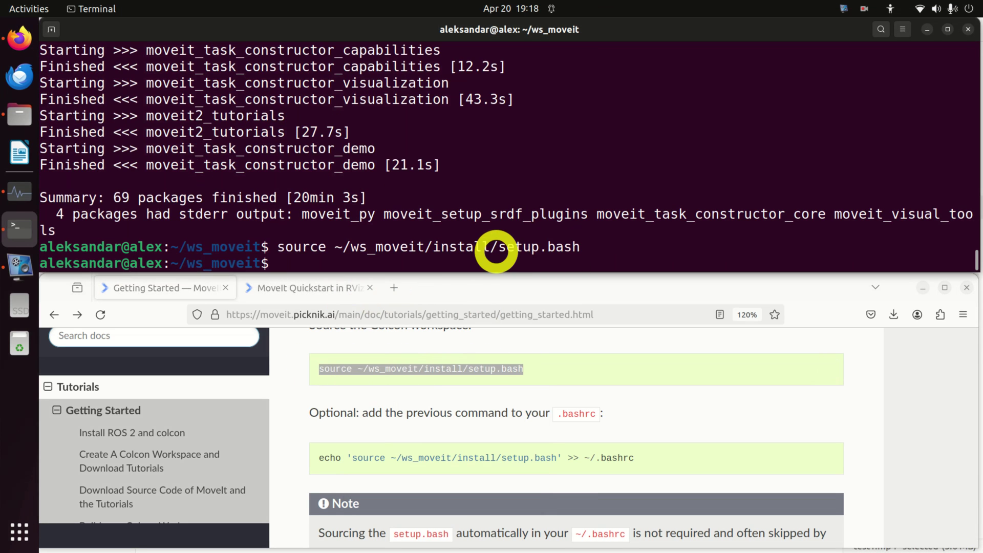
- Run ros2 launch moveit2_tutorials demo.launch.py, copied from the MoveIt Quickstart in RViz page, in the terminal and maximize the RViz window
click(336, 289)
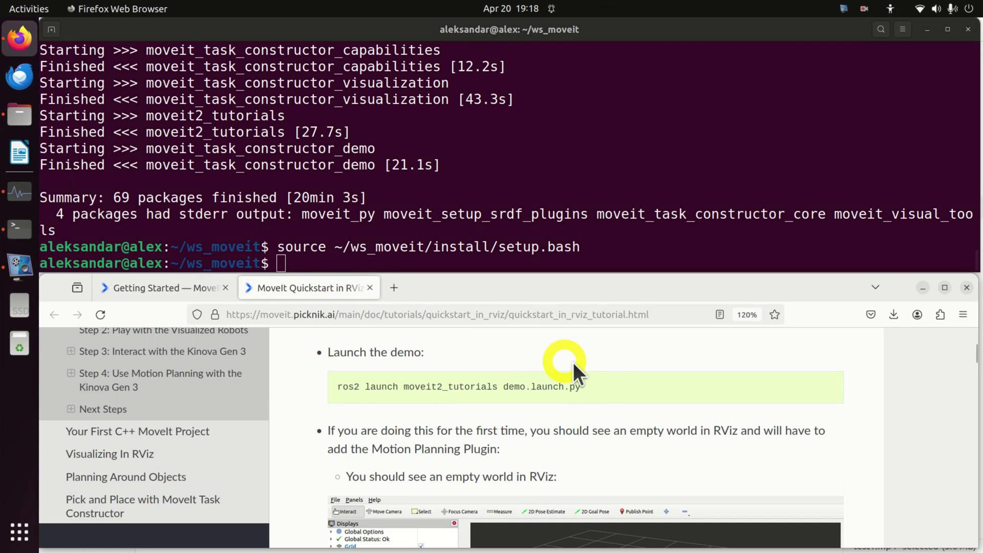
drag(591, 389, 408, 392)
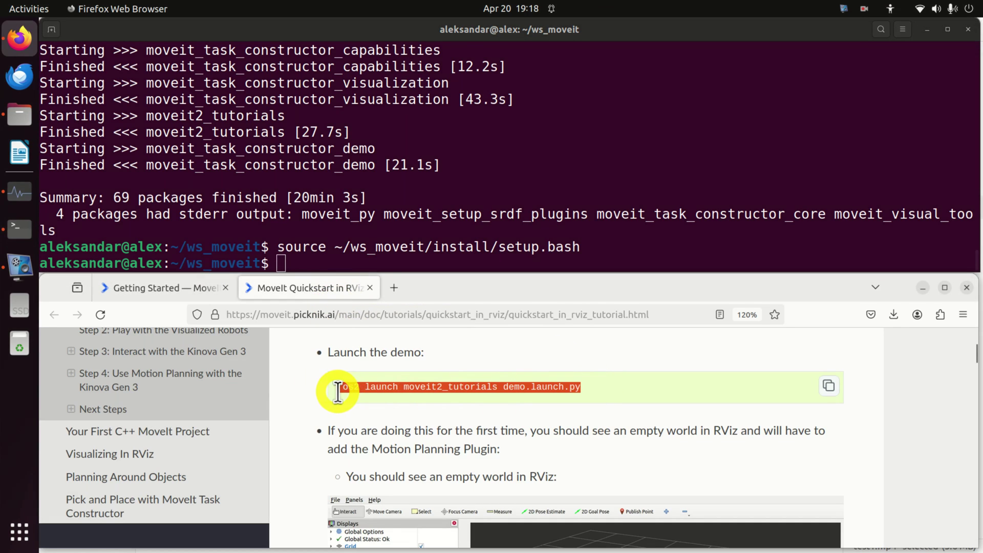
right_click(382, 381)
click(413, 392)
click(344, 263)
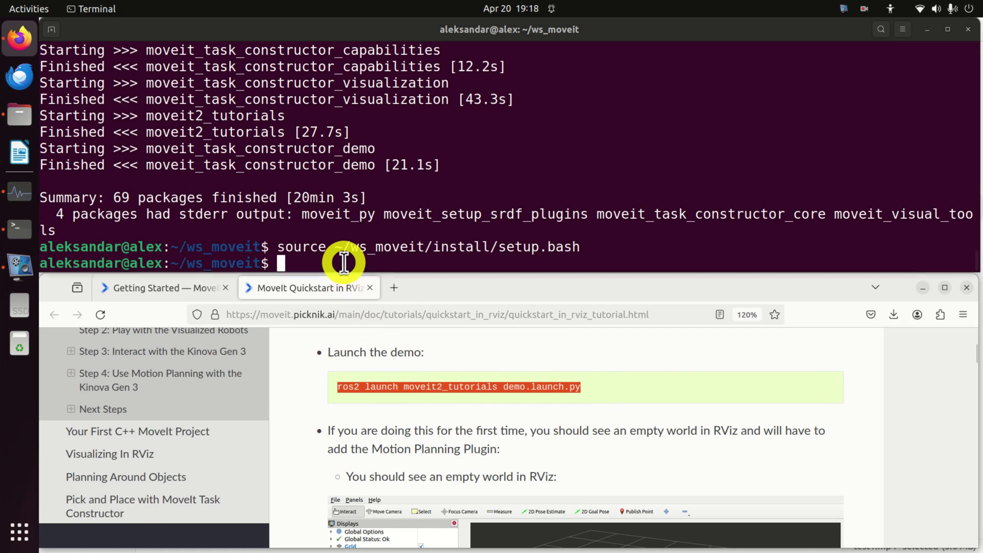
right_click(344, 263)
click(377, 305)
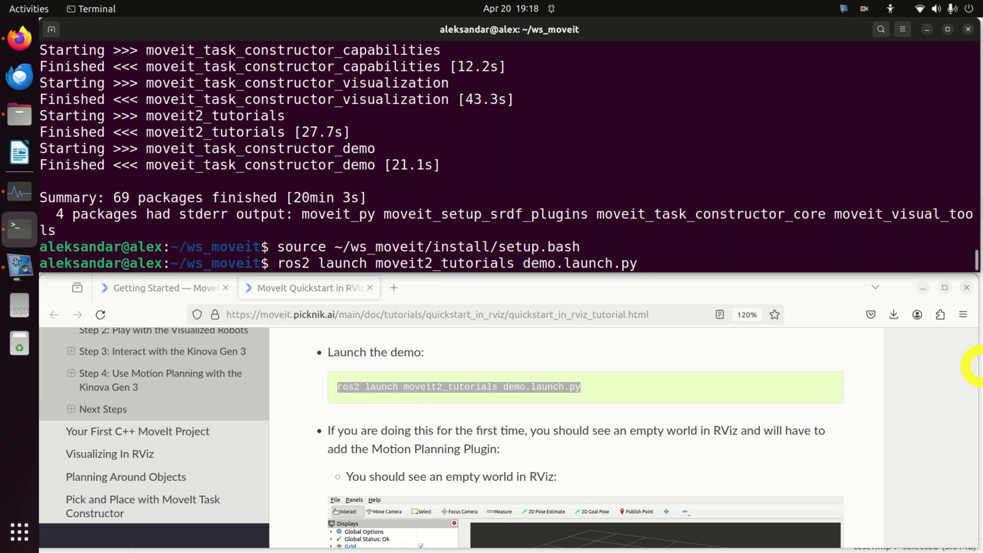
key(Return)
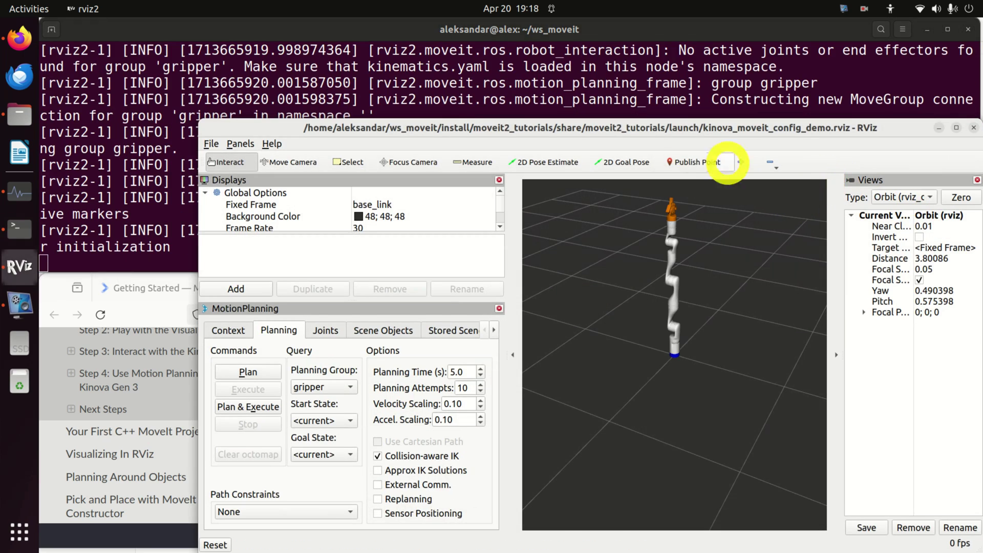
drag(689, 136, 623, 101)
double_click(886, 104)
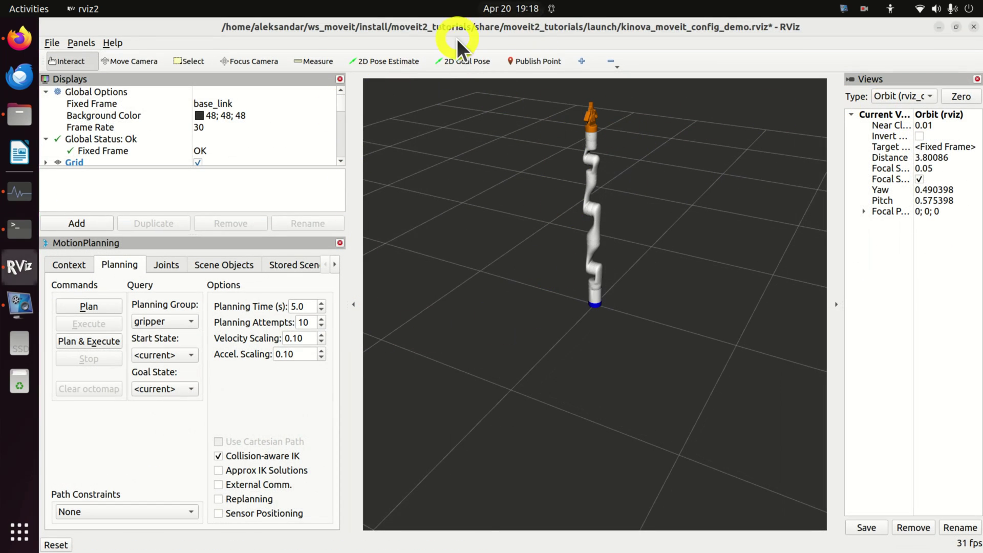
- Examine the robot arm in the 3D view from several angles and distances
scroll(643, 146, up, 2)
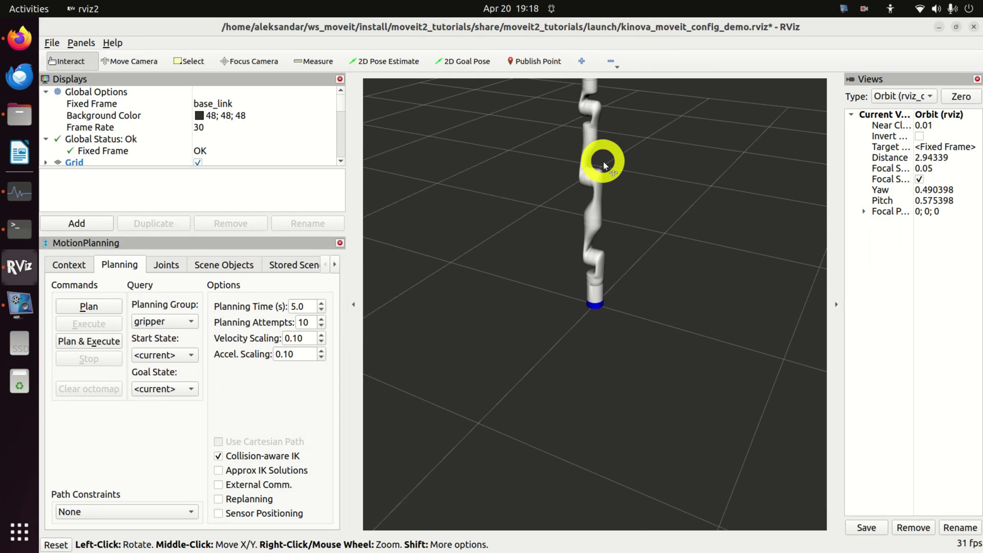
scroll(599, 164, down, 2)
drag(638, 125, 544, 202)
scroll(639, 196, up, 5)
drag(640, 196, 676, 193)
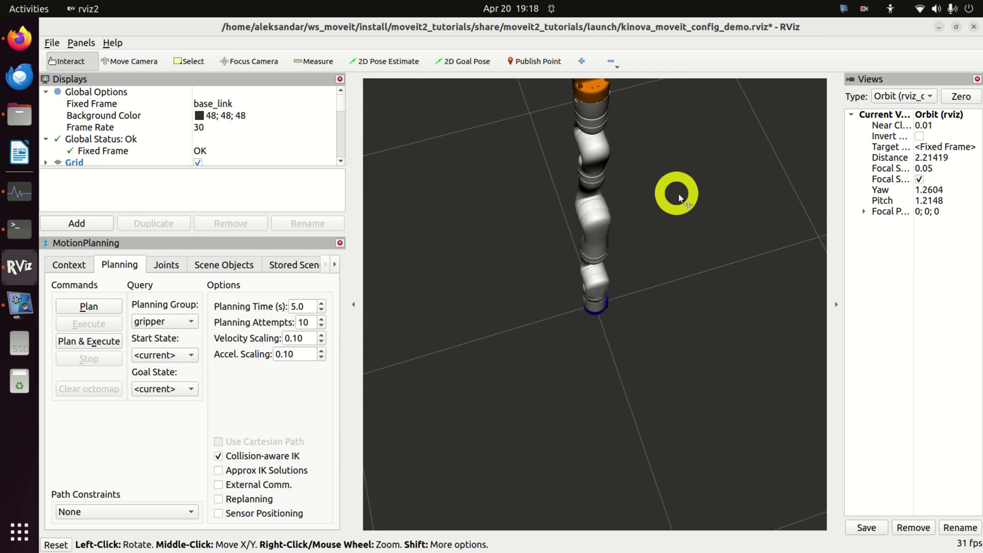
scroll(698, 184, down, 3)
scroll(705, 190, up, 3)
scroll(705, 189, down, 2)
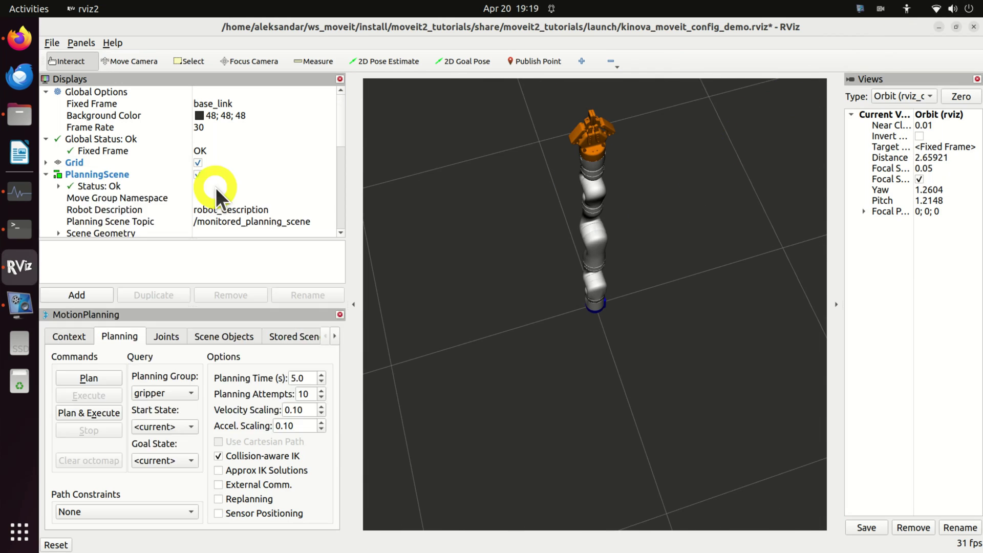
scroll(625, 158, down, 4)
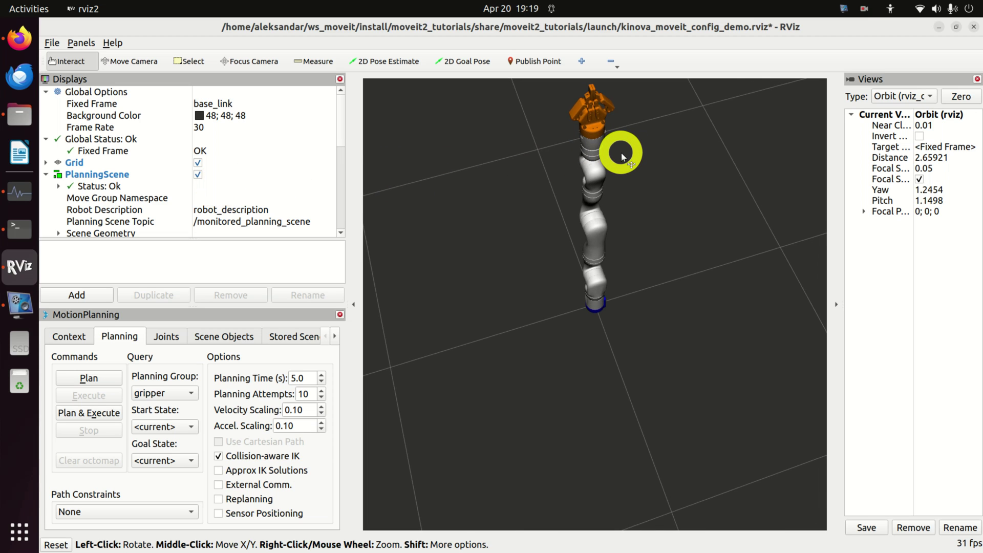
drag(635, 161, 579, 138)
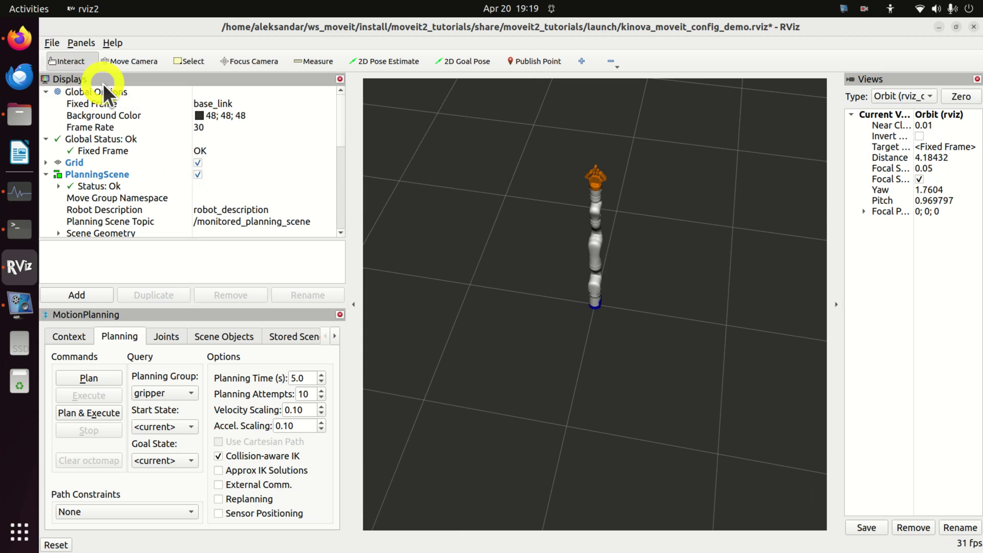
- Expand the MotionPlanning display's Planning Request properties and set the Planning Group to manipulator
scroll(120, 132, down, 6)
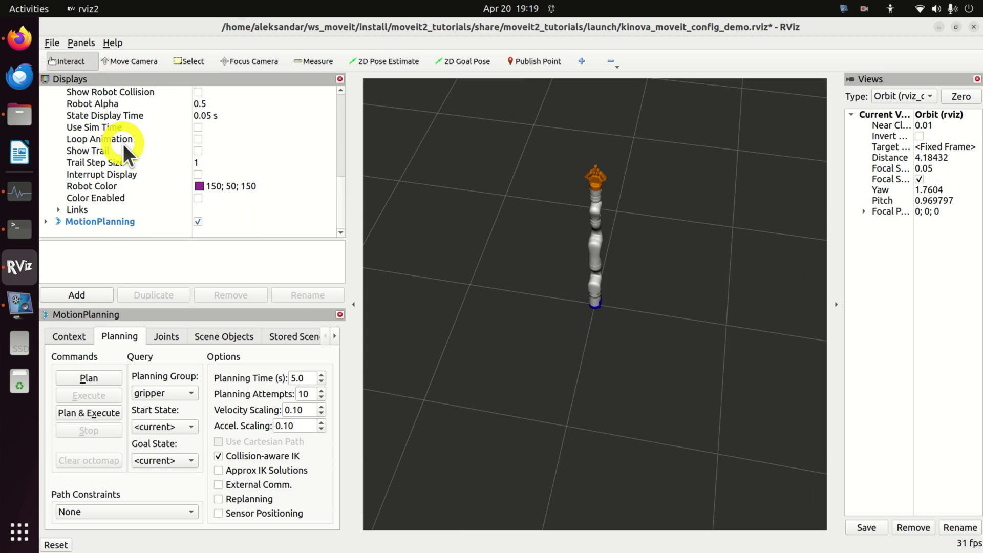
click(46, 222)
scroll(122, 200, down, 2)
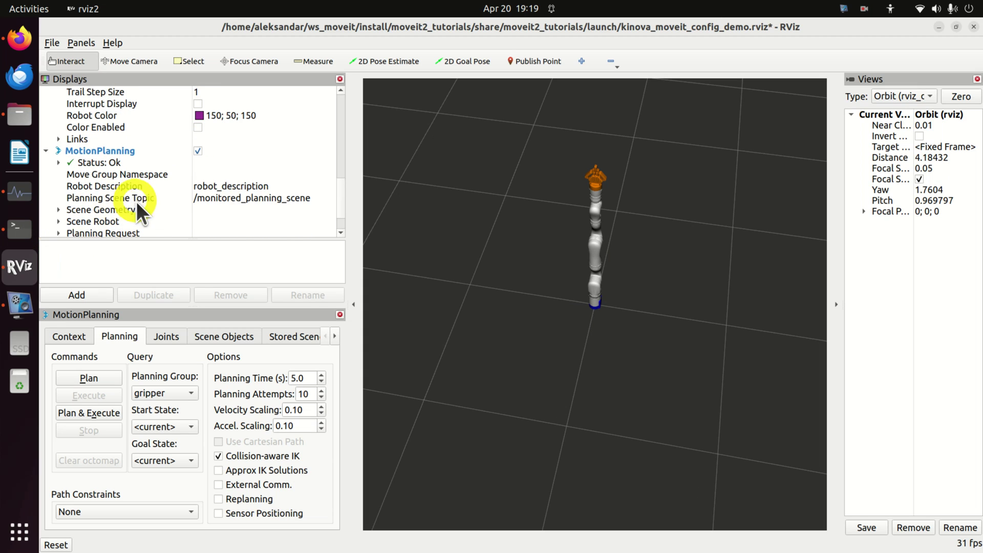
scroll(138, 202, down, 1)
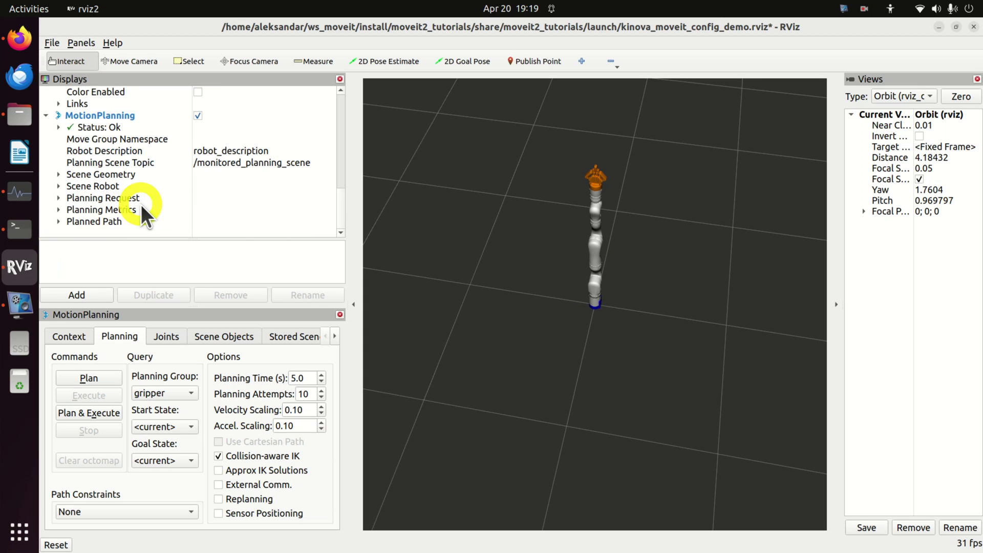
click(60, 196)
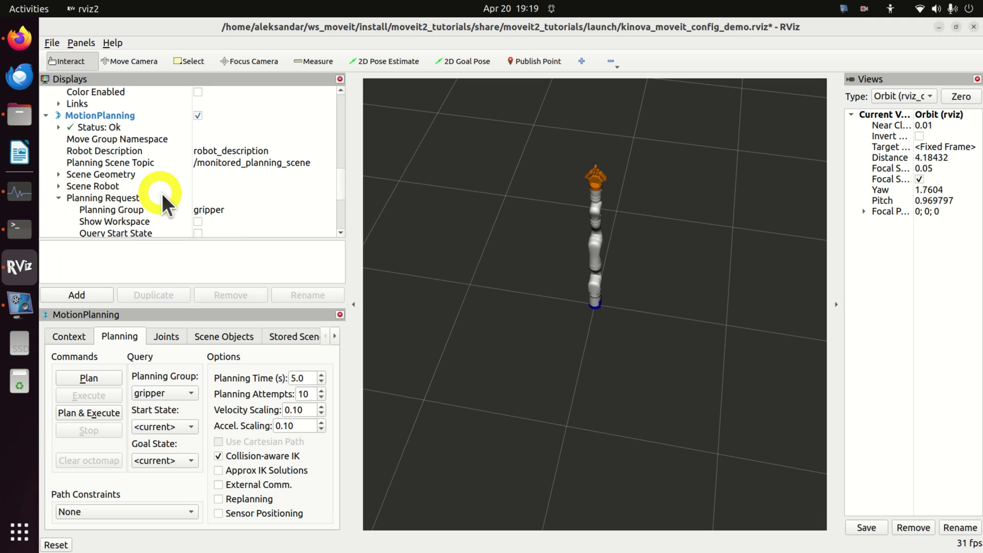
scroll(252, 183, down, 1)
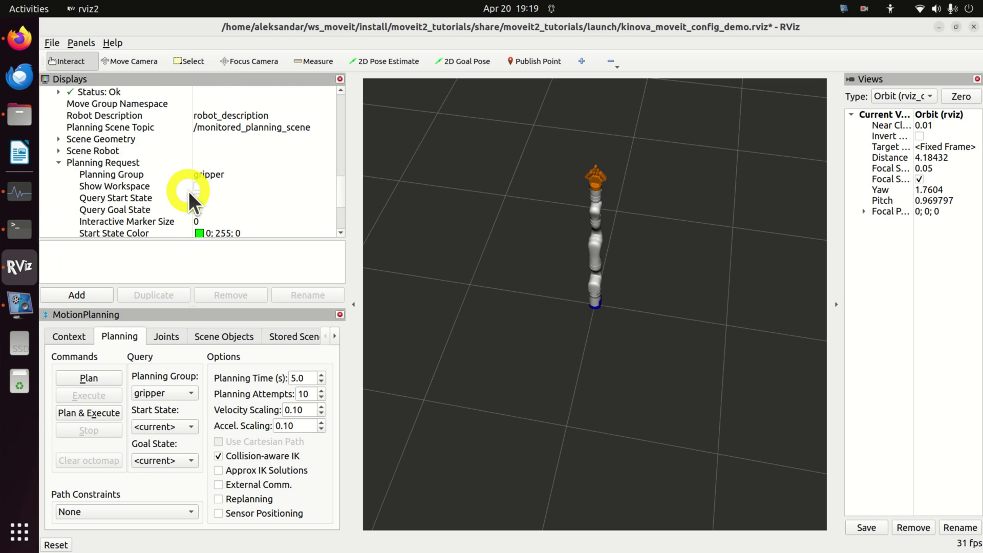
scroll(188, 191, down, 1)
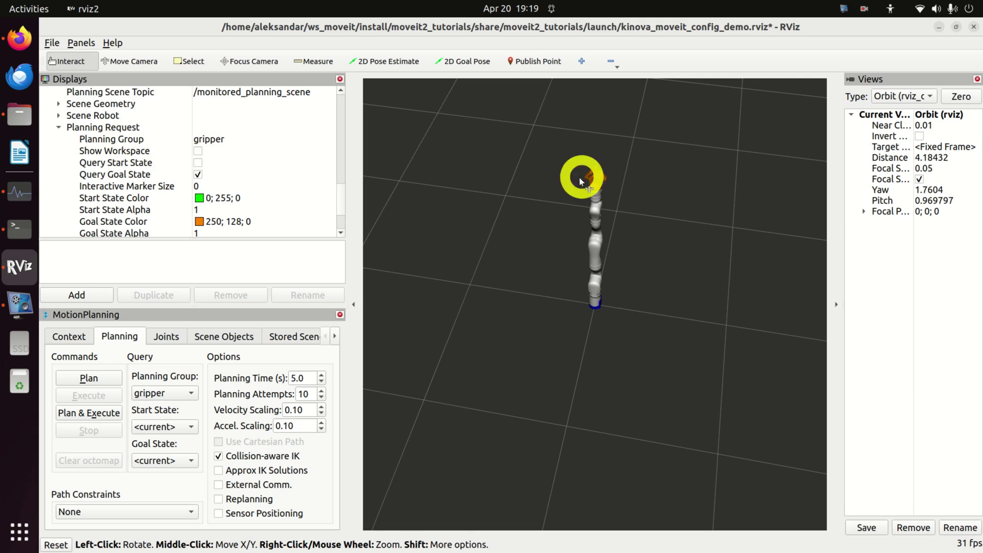
click(273, 141)
click(328, 139)
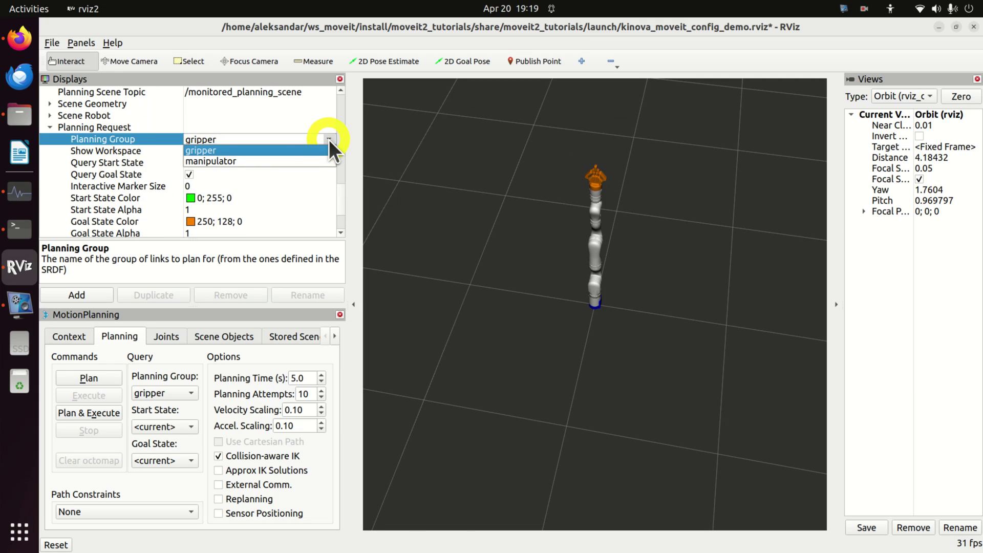
click(275, 161)
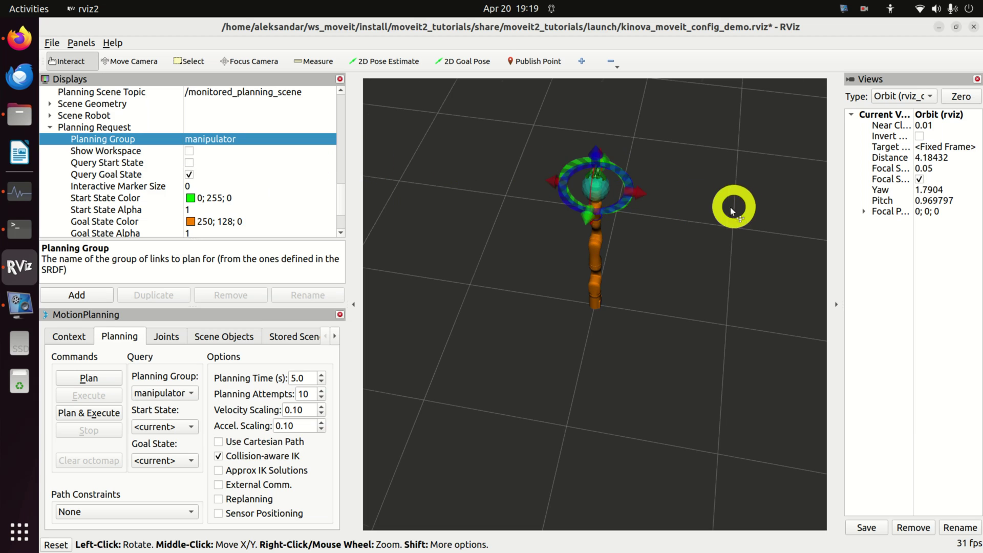
- Move the manipulator's goal state away from the upright pose using its interactive marker
mouse_move(731, 207)
mouse_down()
mouse_move(622, 184)
mouse_move(677, 152)
mouse_move(715, 187)
mouse_move(614, 214)
mouse_move(644, 174)
mouse_up()
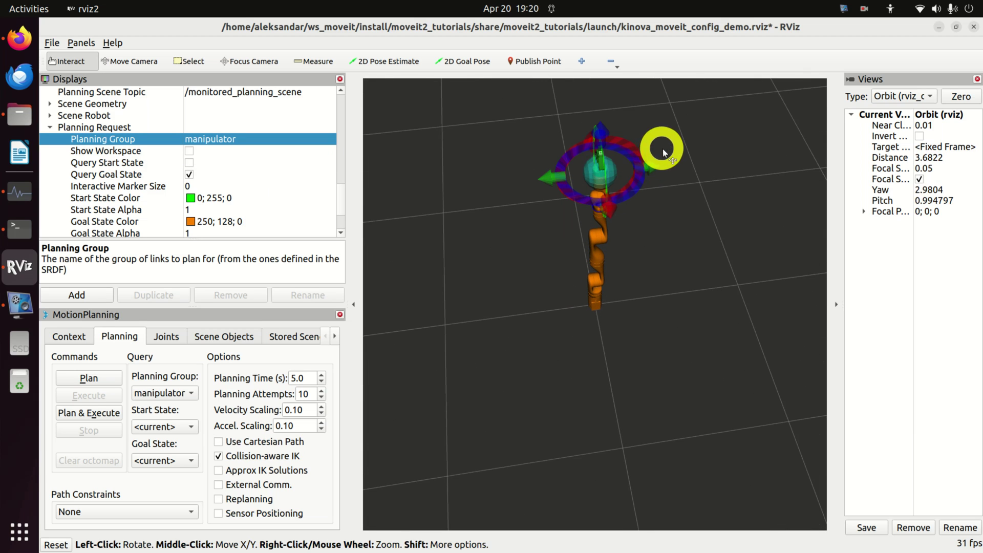
scroll(662, 148, up, 1)
drag(514, 232, 492, 281)
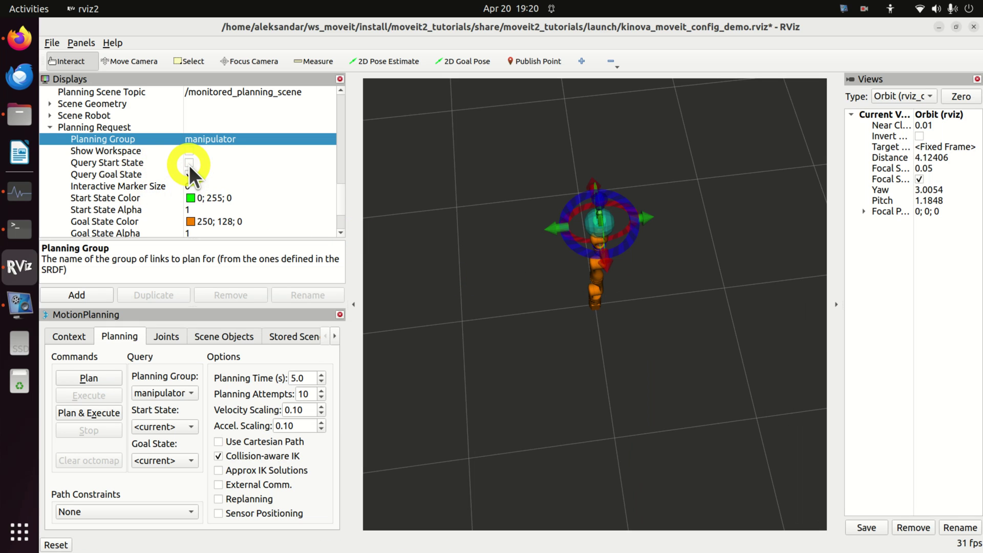
drag(683, 214, 707, 169)
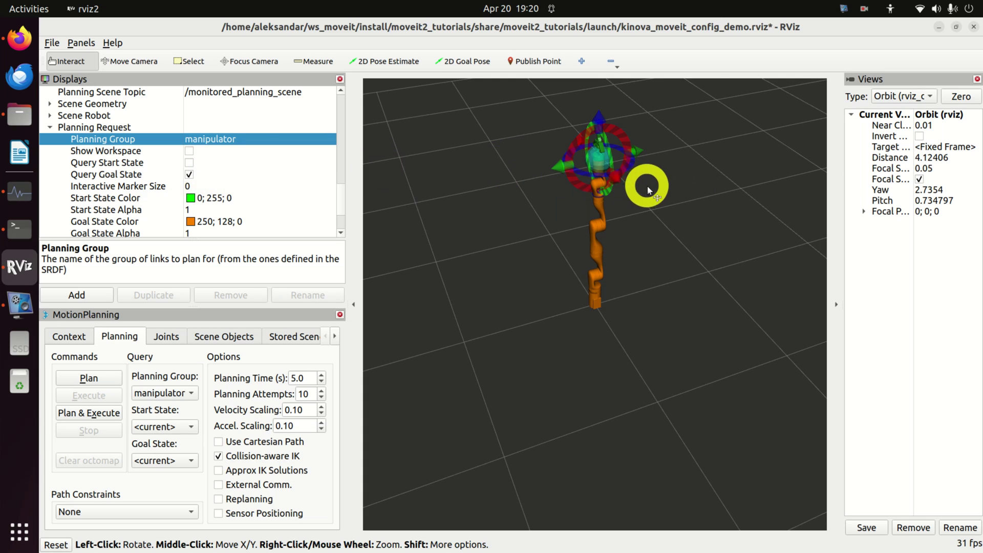
scroll(670, 175, up, 1)
drag(670, 175, 654, 160)
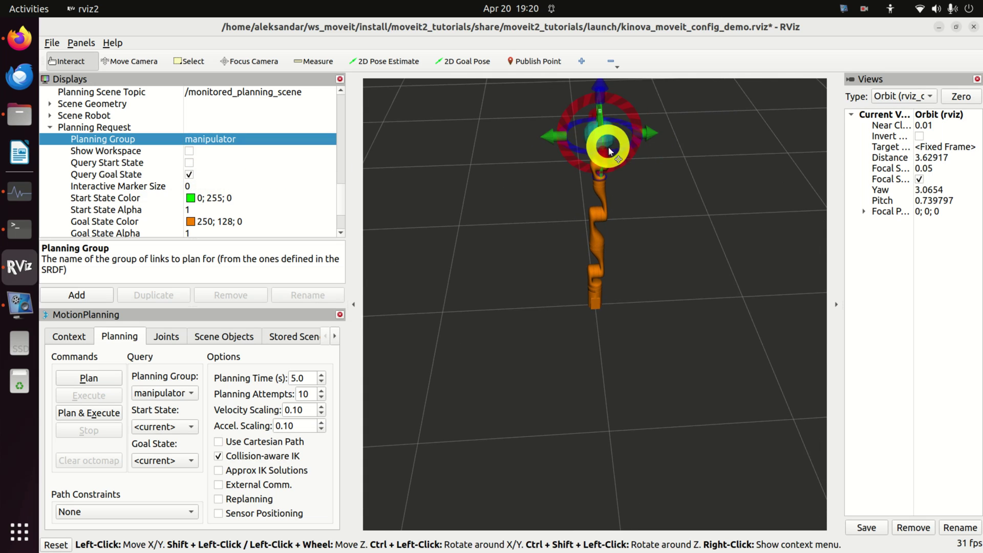
mouse_move(717, 128)
mouse_down()
mouse_move(634, 114)
mouse_move(526, 155)
mouse_up()
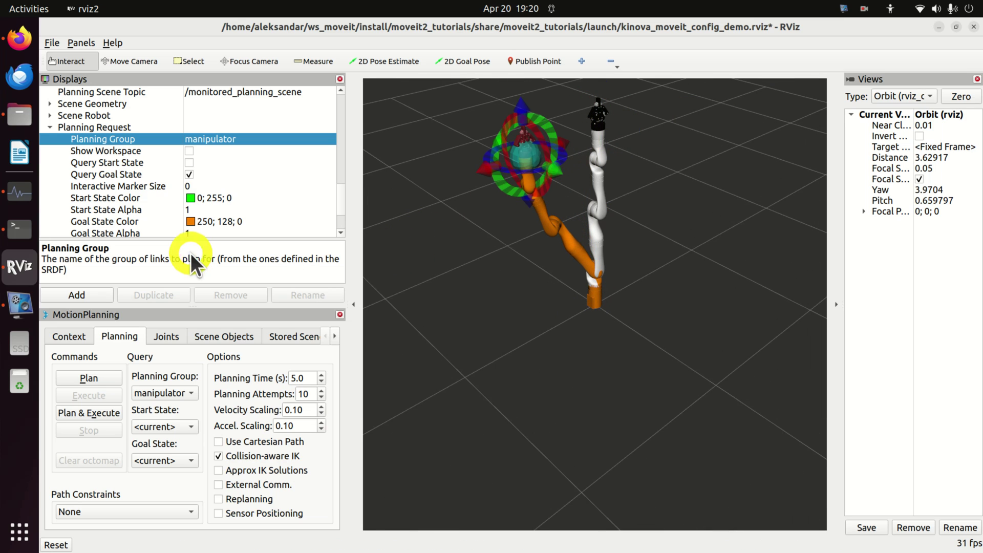
- Enable Query Start State and set the Start State Color to purple 145; 65; 172
click(189, 162)
mouse_move(581, 161)
mouse_down()
mouse_move(642, 161)
mouse_move(702, 144)
mouse_up()
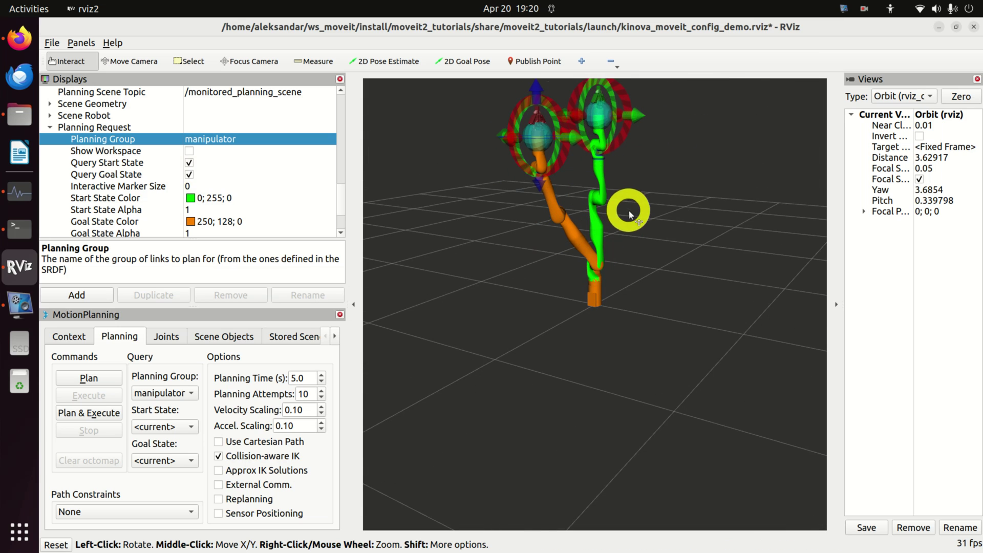
click(189, 198)
click(330, 198)
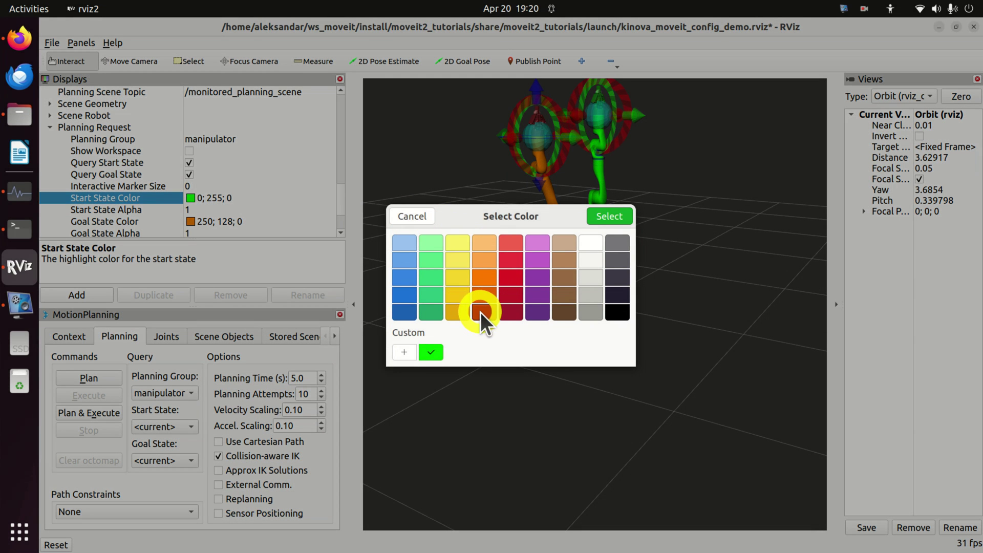
click(543, 275)
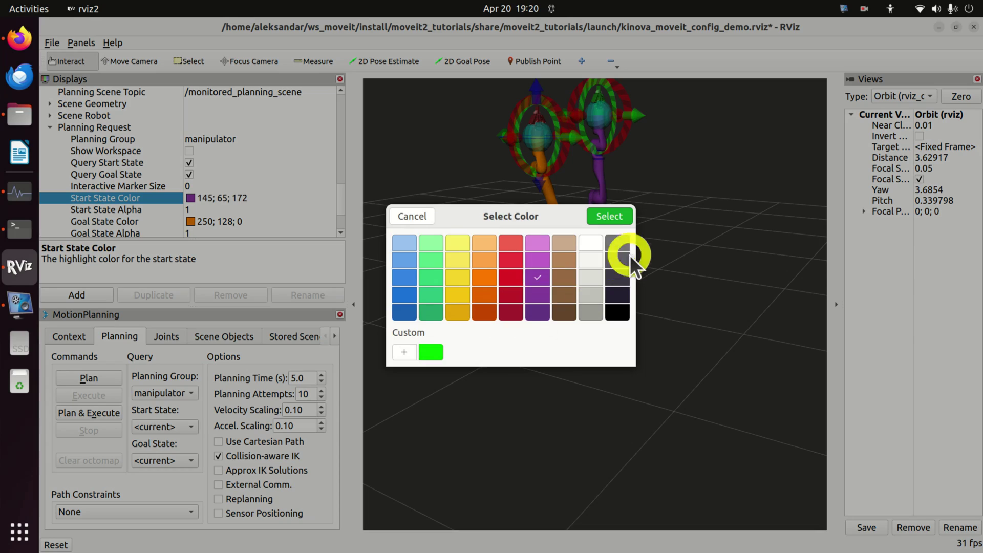
click(619, 218)
drag(669, 175, 644, 213)
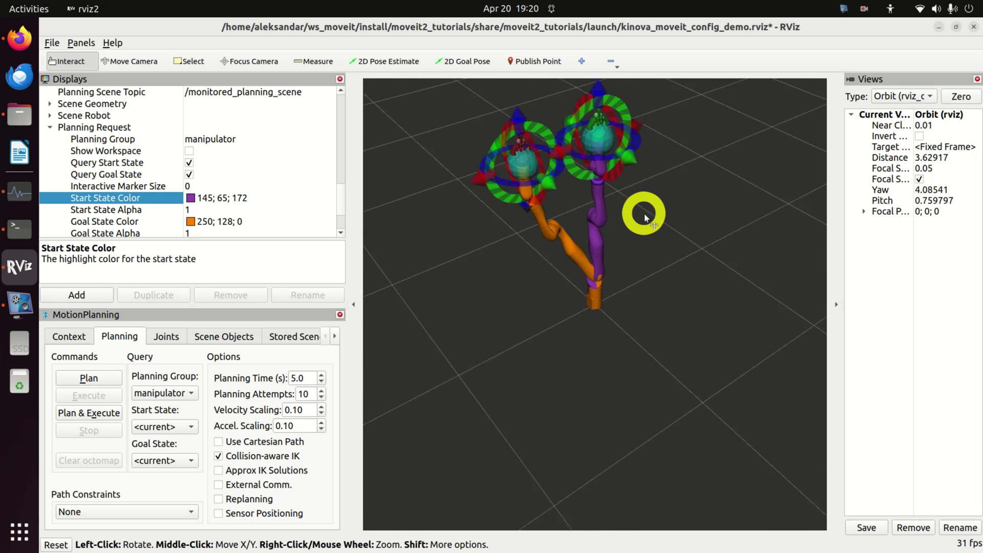
- Look through the display properties and move the orange goal state to the opposite side of the start-state arm
scroll(301, 213, up, 4)
scroll(288, 218, down, 1)
scroll(287, 219, down, 2)
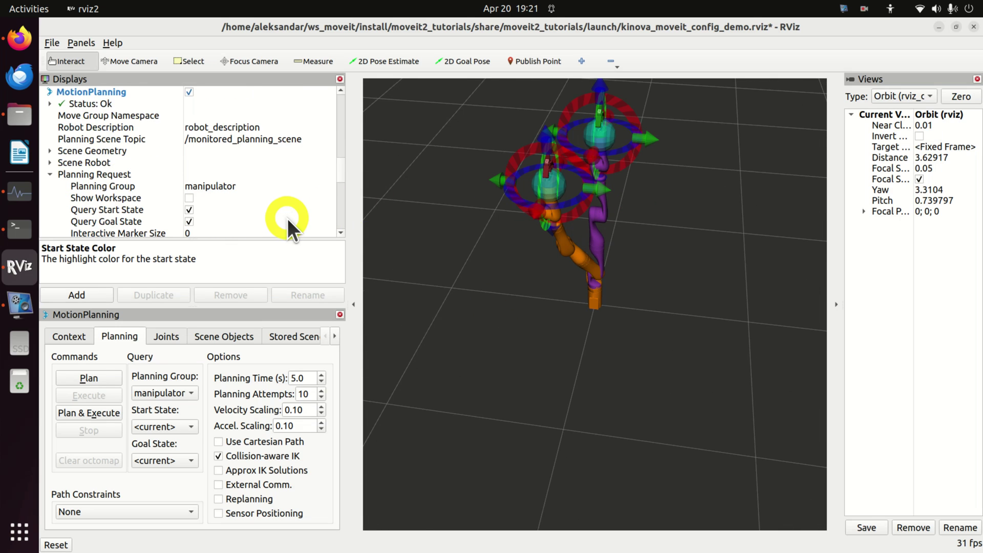
scroll(287, 219, up, 4)
scroll(287, 218, up, 2)
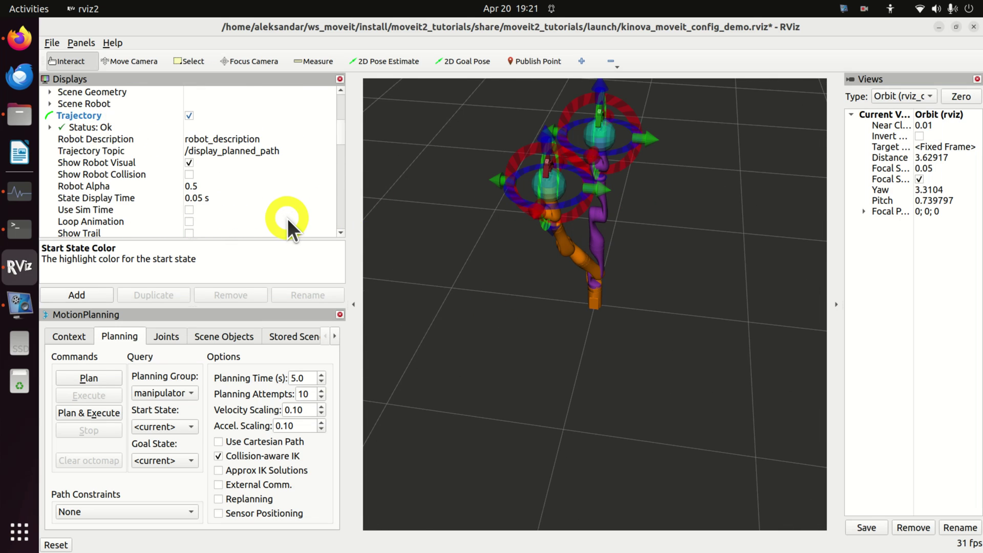
scroll(288, 218, down, 9)
scroll(279, 210, up, 2)
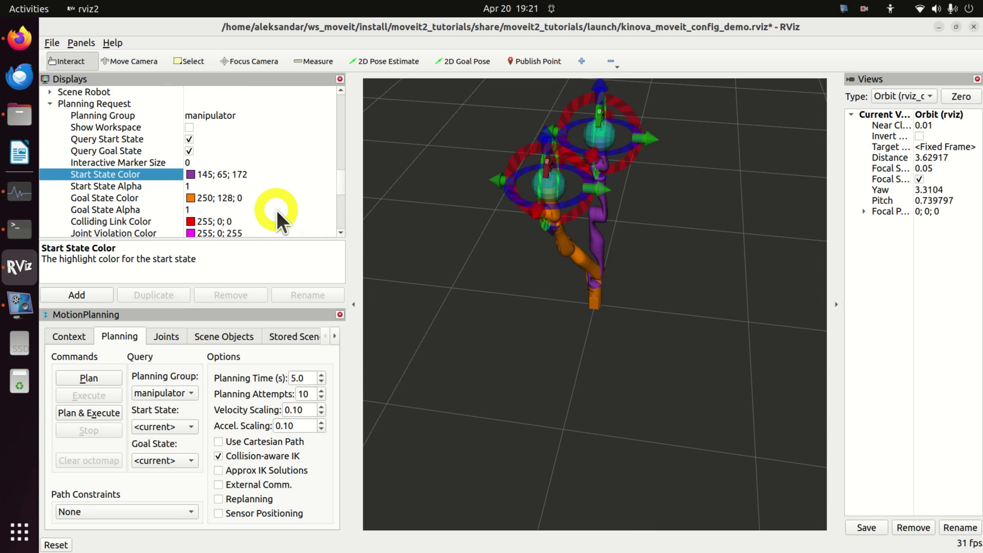
mouse_move(556, 192)
mouse_down()
mouse_move(623, 217)
mouse_move(687, 213)
mouse_move(652, 214)
mouse_up()
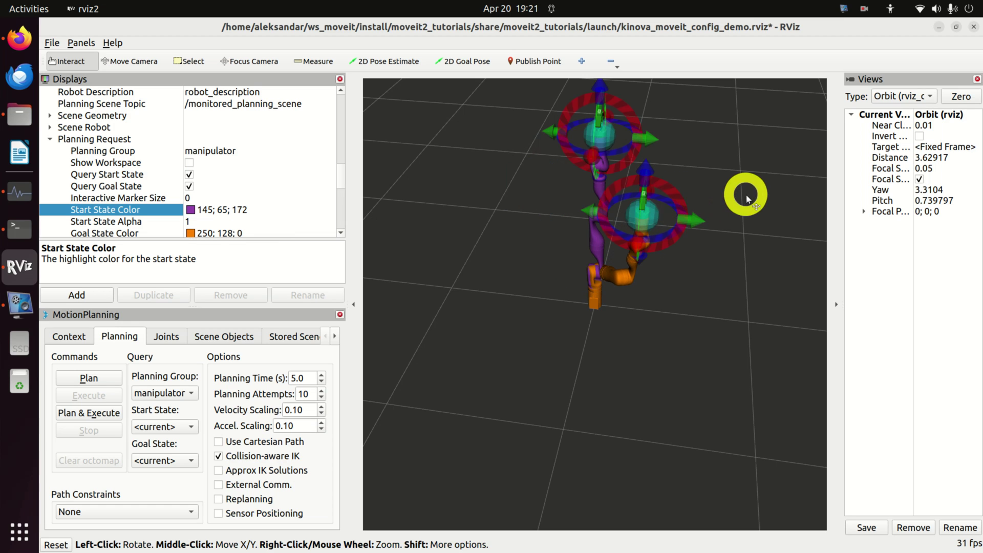
- Refine the orange goal state's position and orientation with its end-effector marker, keeping it beside the start-state arm
drag(746, 193, 575, 205)
scroll(504, 205, up, 3)
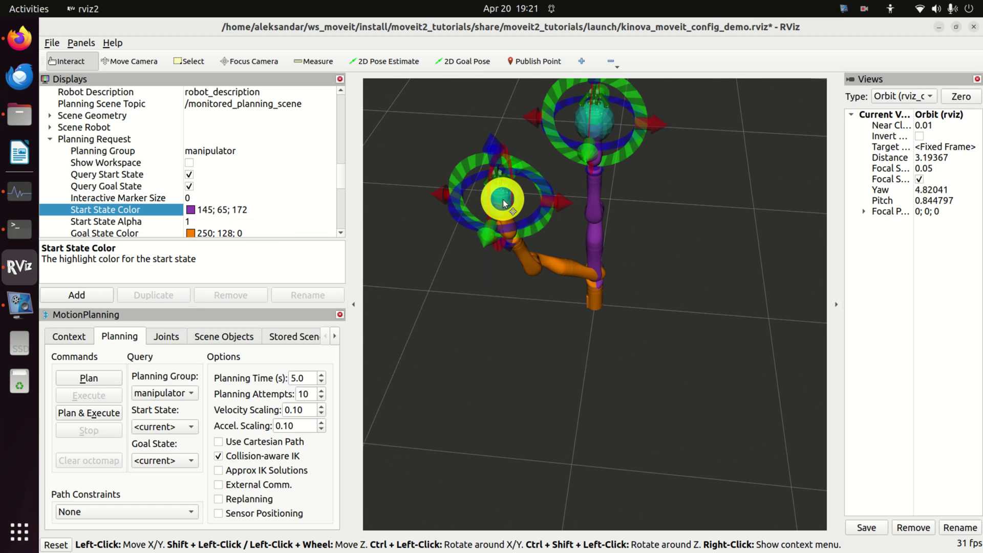
mouse_move(504, 204)
mouse_down()
mouse_move(507, 213)
mouse_move(542, 191)
mouse_move(487, 174)
mouse_move(522, 225)
mouse_move(542, 205)
mouse_move(531, 180)
mouse_move(480, 171)
mouse_move(498, 173)
mouse_move(509, 198)
mouse_move(526, 183)
mouse_move(516, 181)
mouse_move(527, 193)
mouse_move(527, 177)
mouse_up()
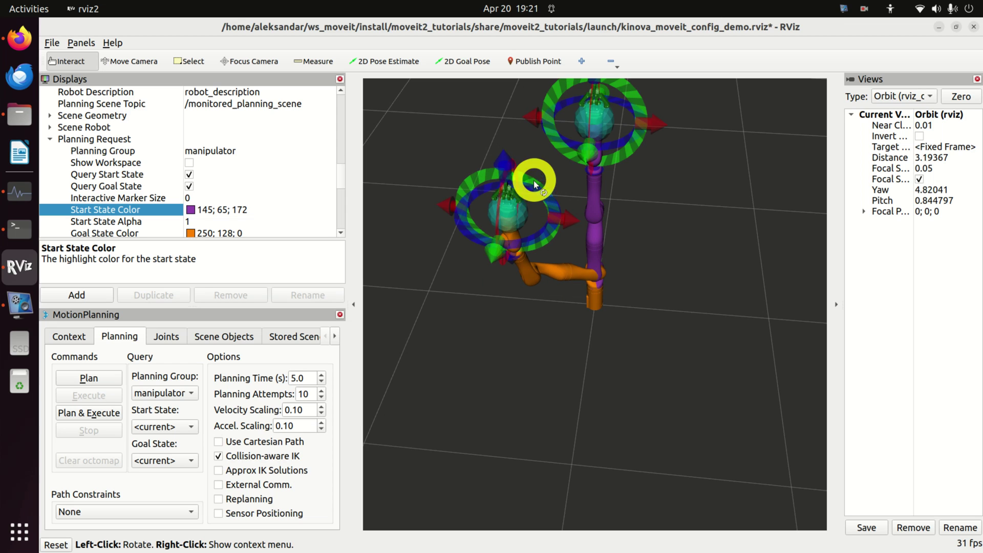
drag(707, 185, 640, 185)
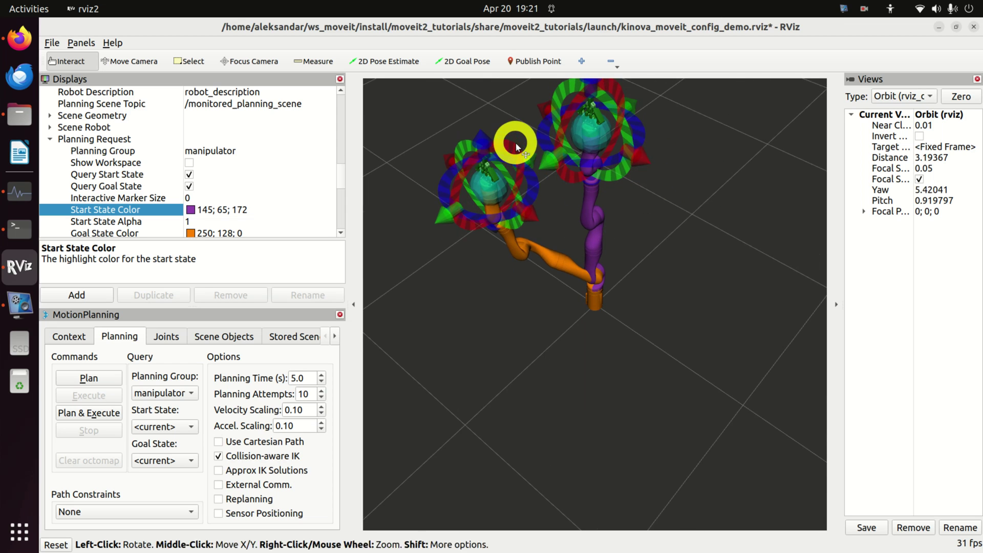
mouse_move(513, 141)
mouse_down()
mouse_move(479, 155)
mouse_move(538, 125)
mouse_move(540, 134)
mouse_up()
mouse_move(502, 210)
mouse_down()
mouse_move(521, 204)
mouse_move(493, 203)
mouse_move(518, 203)
mouse_move(503, 213)
mouse_up()
- Rotate the purple start state about its vertical axis with the blue marker ring
mouse_move(674, 219)
mouse_down()
mouse_move(639, 197)
mouse_move(631, 180)
mouse_move(644, 150)
mouse_move(687, 117)
mouse_move(755, 158)
mouse_move(693, 206)
mouse_move(662, 207)
mouse_up()
scroll(632, 180, down, 2)
scroll(658, 206, up, 4)
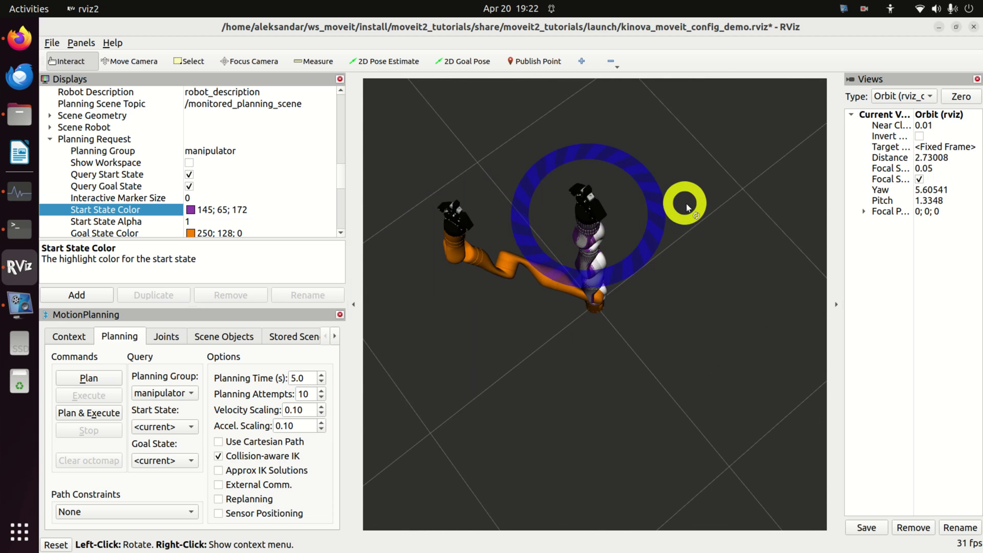
mouse_move(728, 255)
mouse_down()
mouse_move(755, 225)
mouse_move(784, 232)
mouse_move(713, 256)
mouse_move(732, 260)
mouse_move(724, 248)
mouse_up()
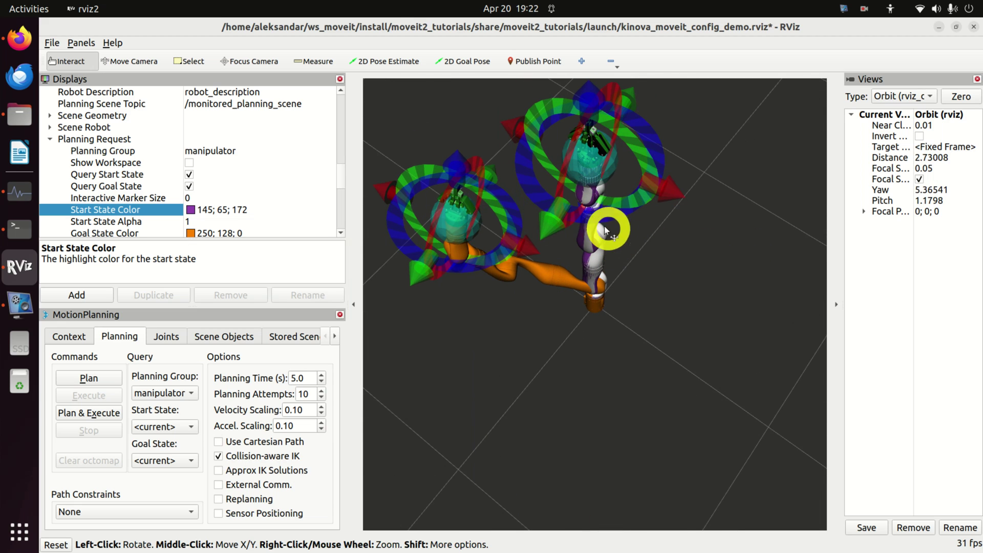
- Plan the manipulator's motion from the start state to the goal state and try to execute it
click(95, 377)
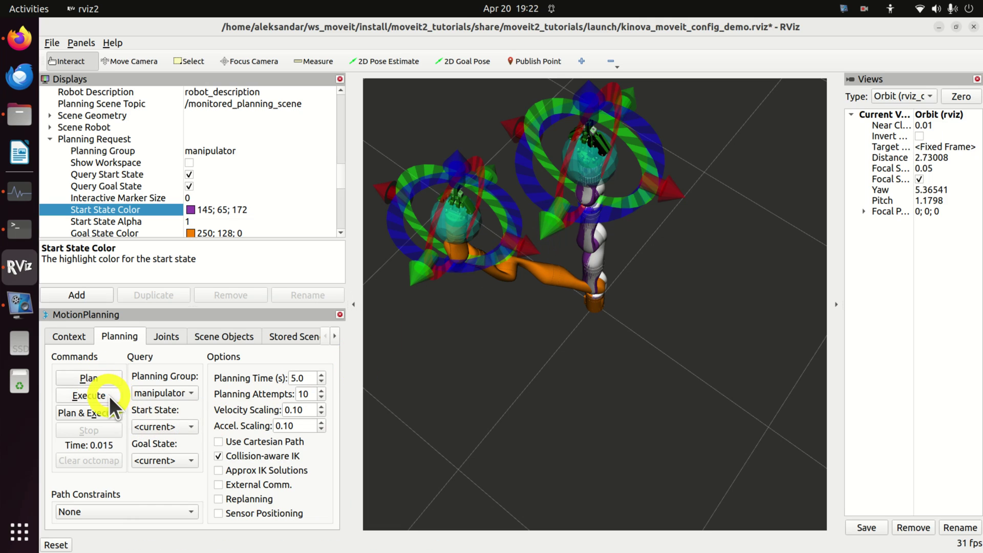
click(109, 396)
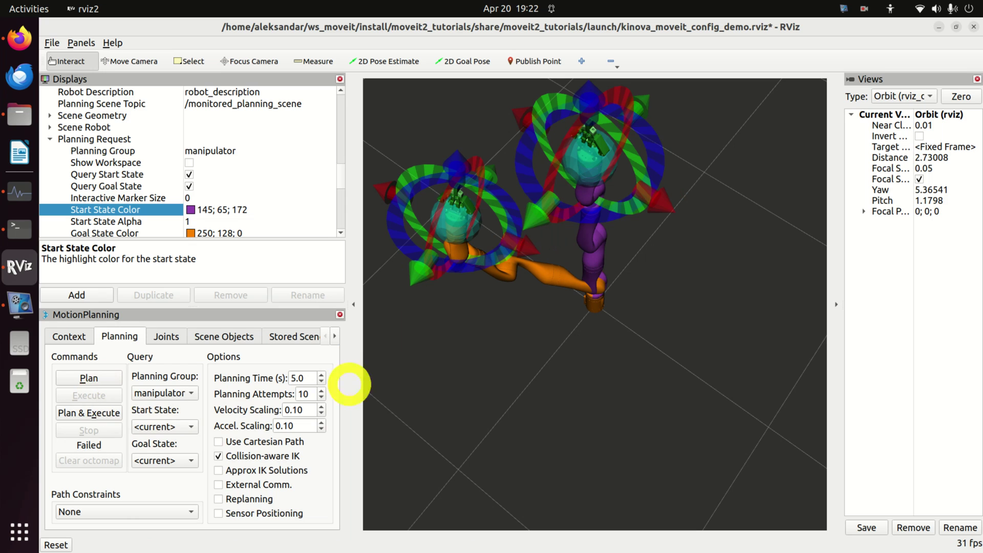
drag(549, 325, 802, 274)
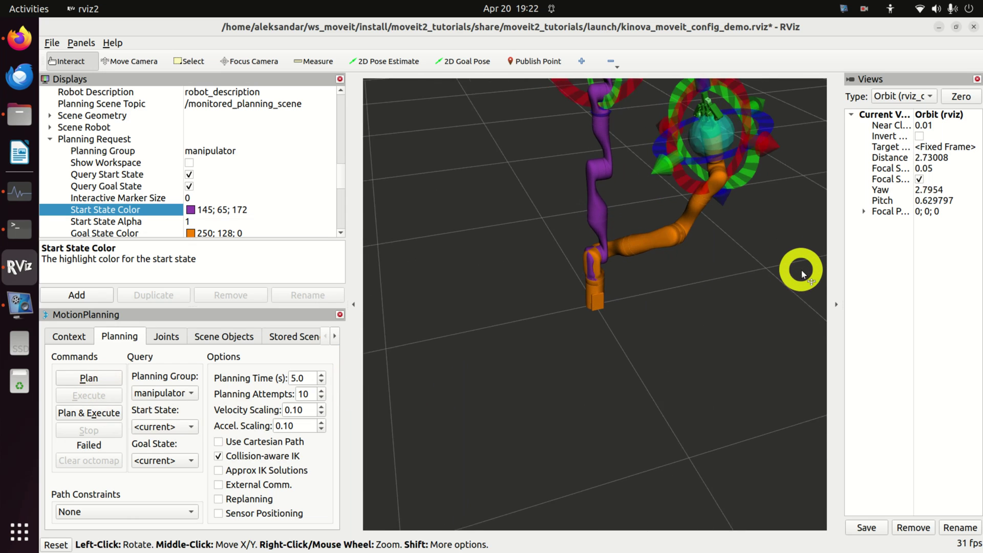
scroll(753, 256, down, 5)
drag(708, 241, 420, 268)
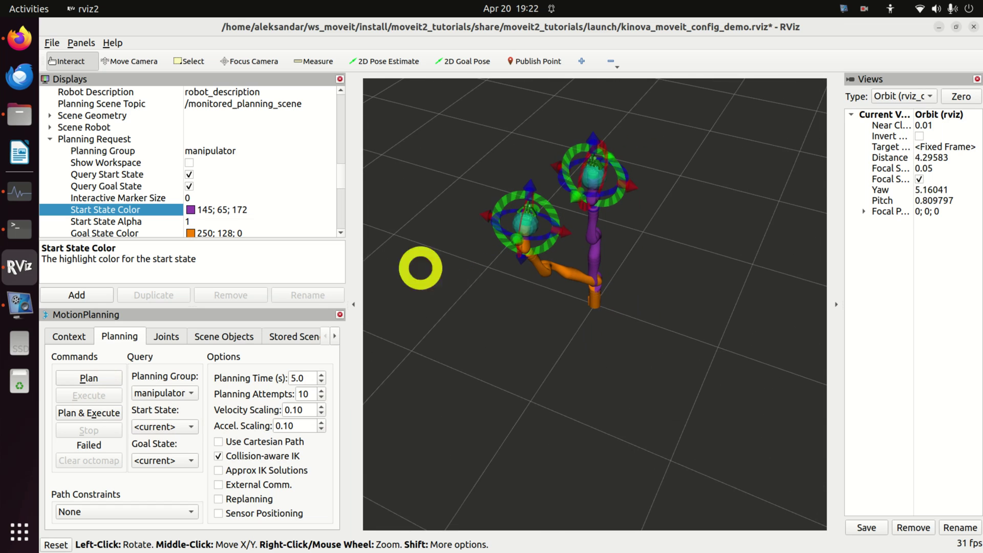
- Plan the motion from the start state to the orange goal state again and execute it
click(90, 377)
click(97, 394)
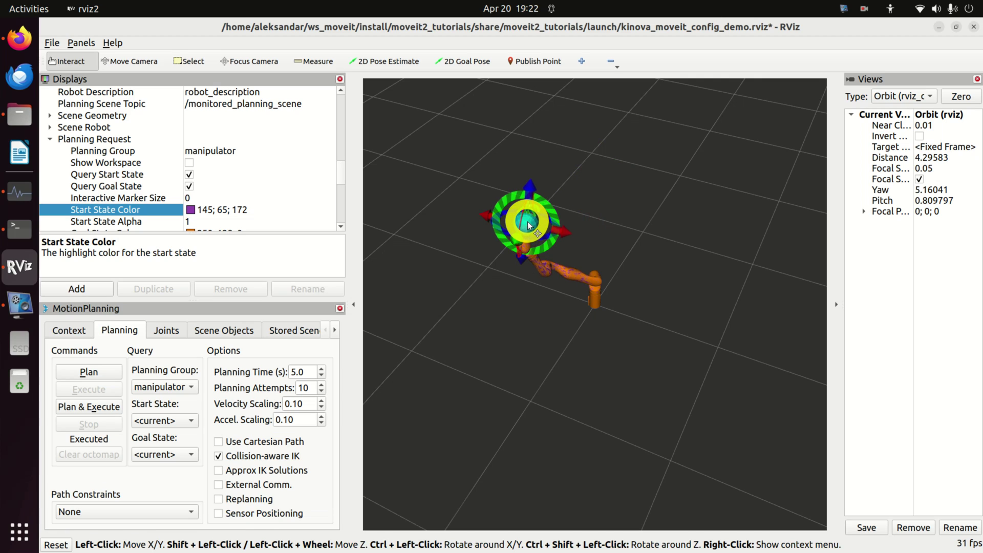
- Move the orange goal state to the opposite side of the base, hiding the query start state while repositioning it
mouse_move(529, 225)
mouse_down()
mouse_move(570, 249)
mouse_move(533, 227)
mouse_up()
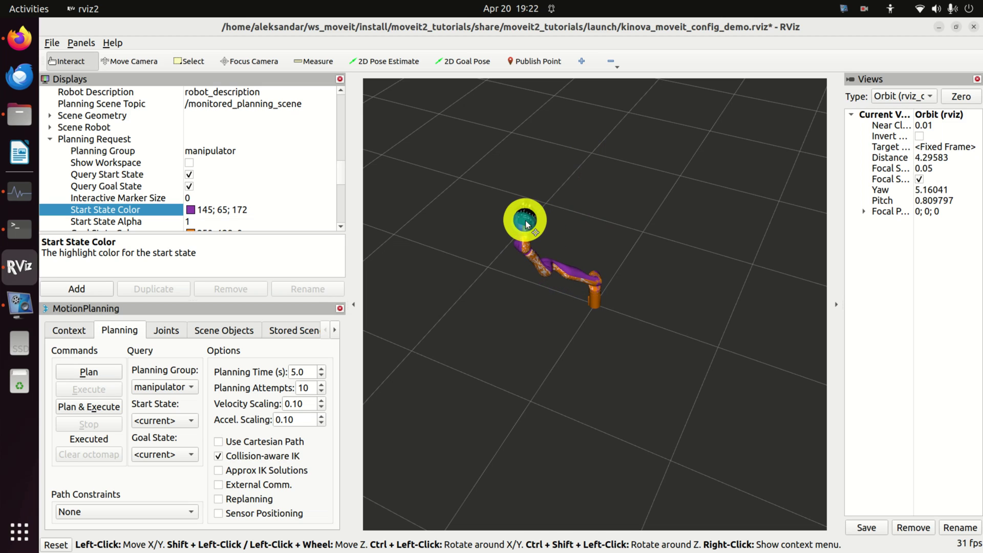
drag(529, 225, 527, 226)
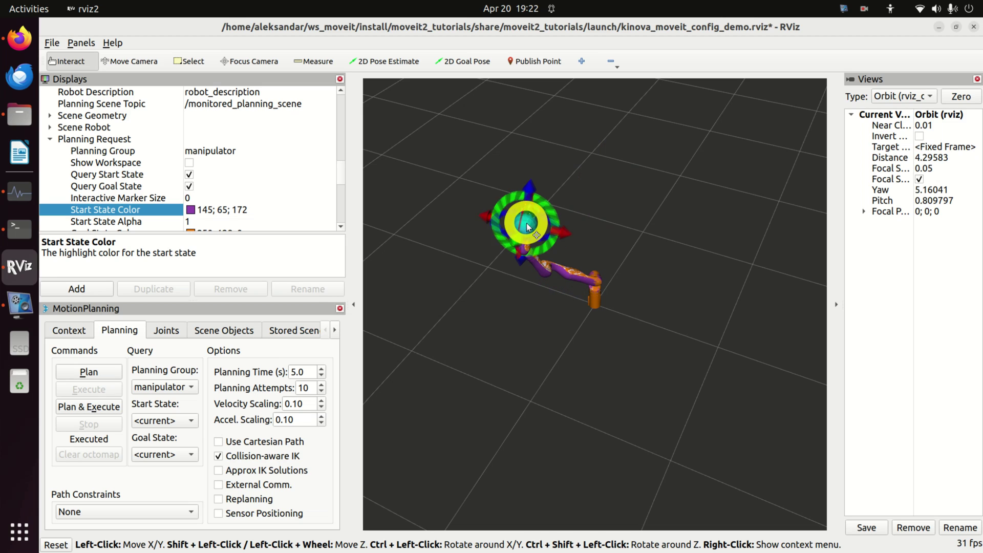
click(188, 173)
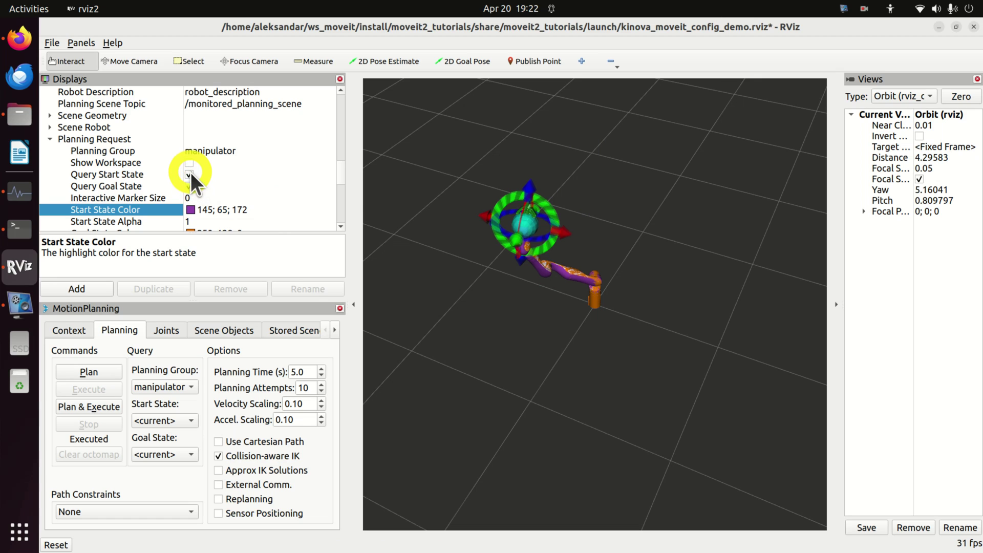
mouse_move(528, 221)
mouse_down()
mouse_move(531, 174)
mouse_move(701, 262)
mouse_move(654, 233)
mouse_up()
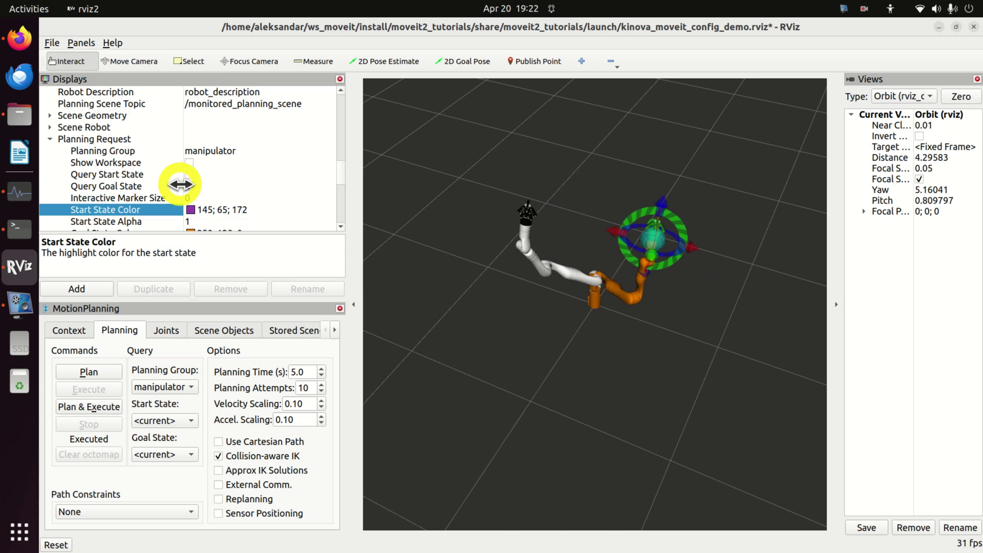
click(189, 174)
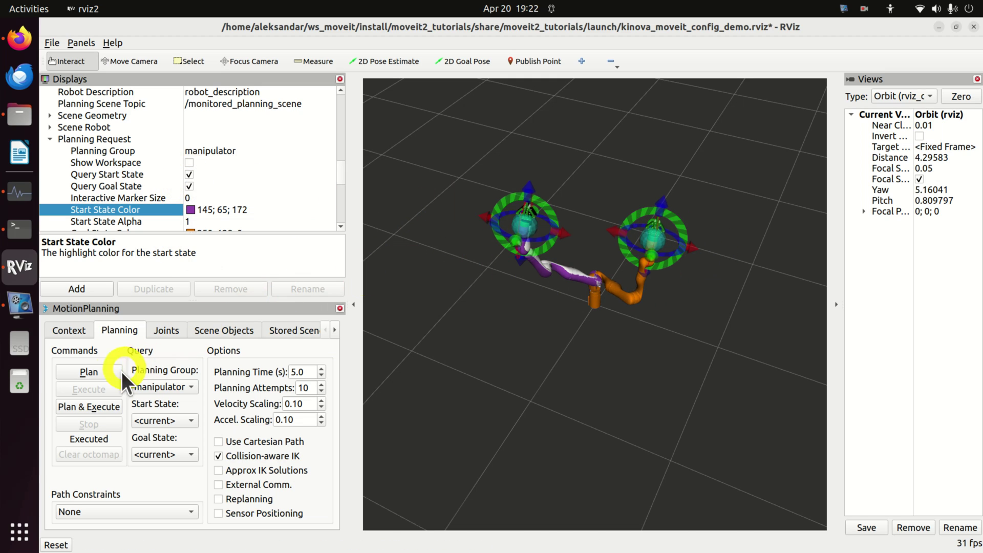
- Plan and execute the motion to the repositioned goal state and watch the arm from several angles
click(102, 376)
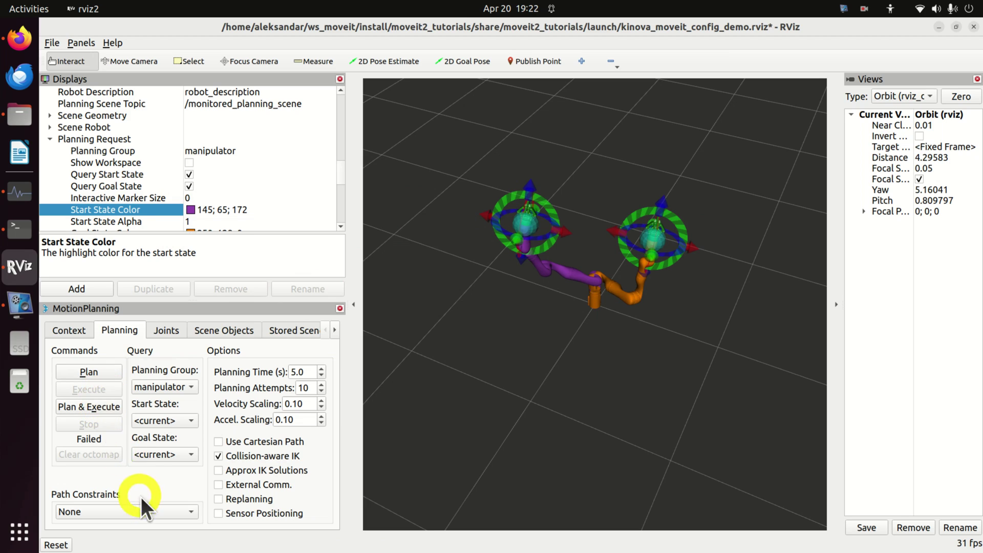
click(99, 370)
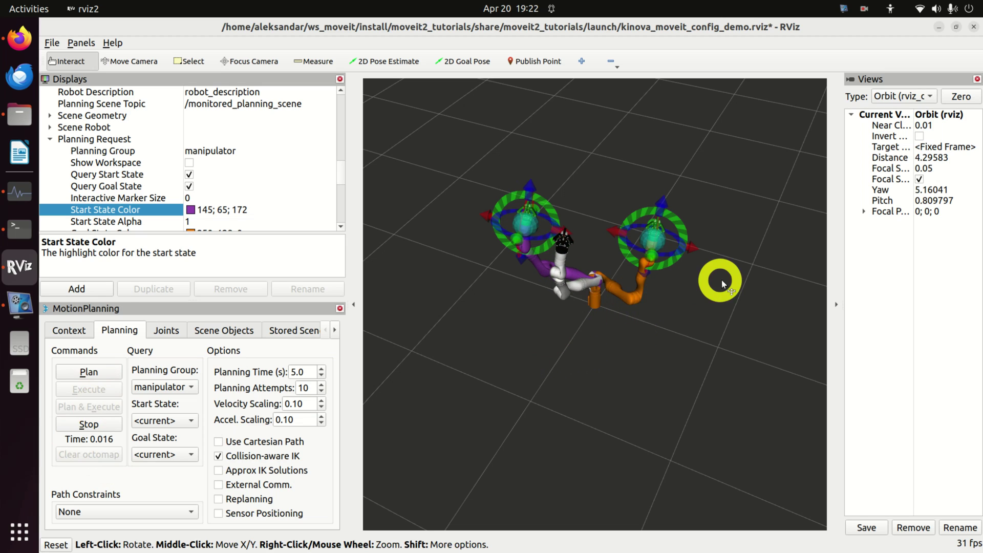
drag(720, 278, 548, 257)
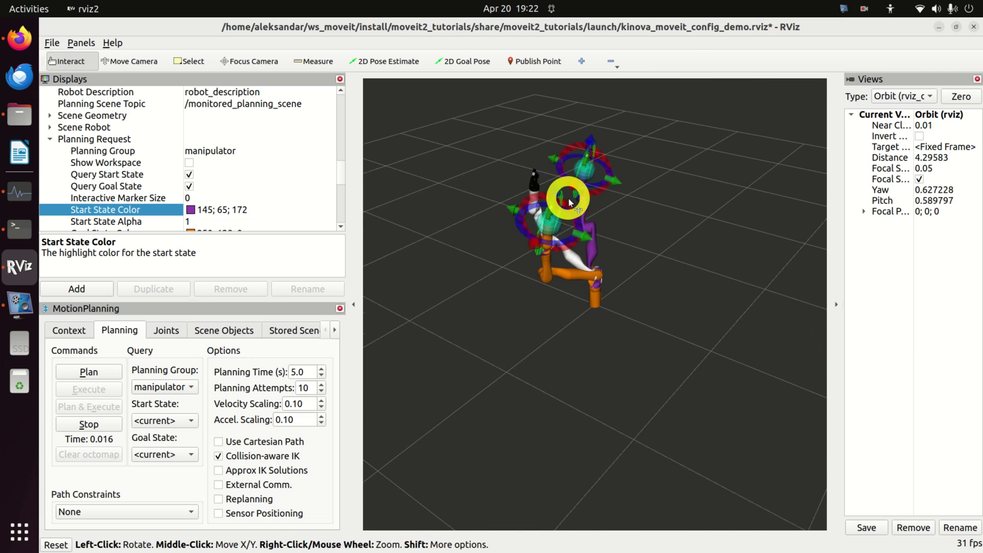
scroll(548, 256, up, 1)
drag(482, 241, 546, 233)
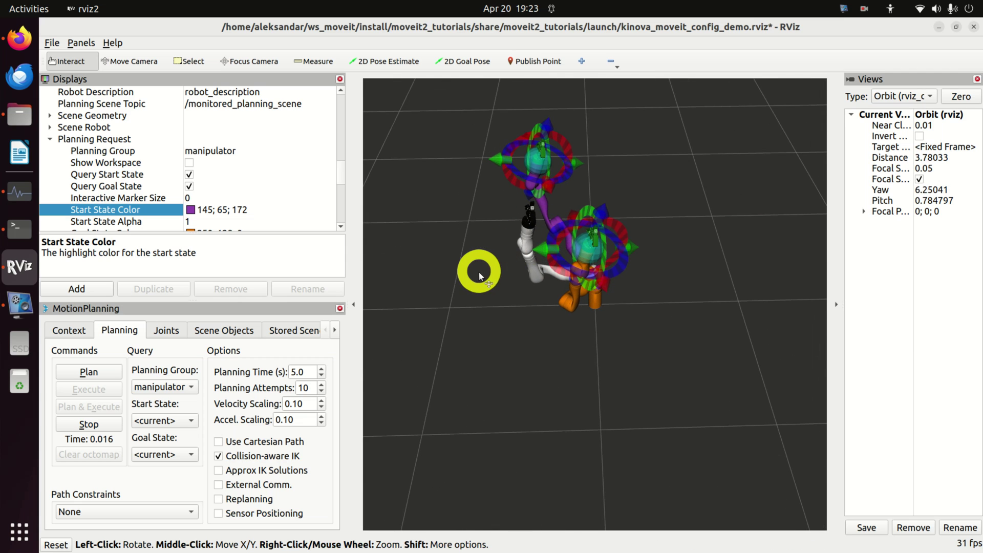
drag(679, 258, 614, 210)
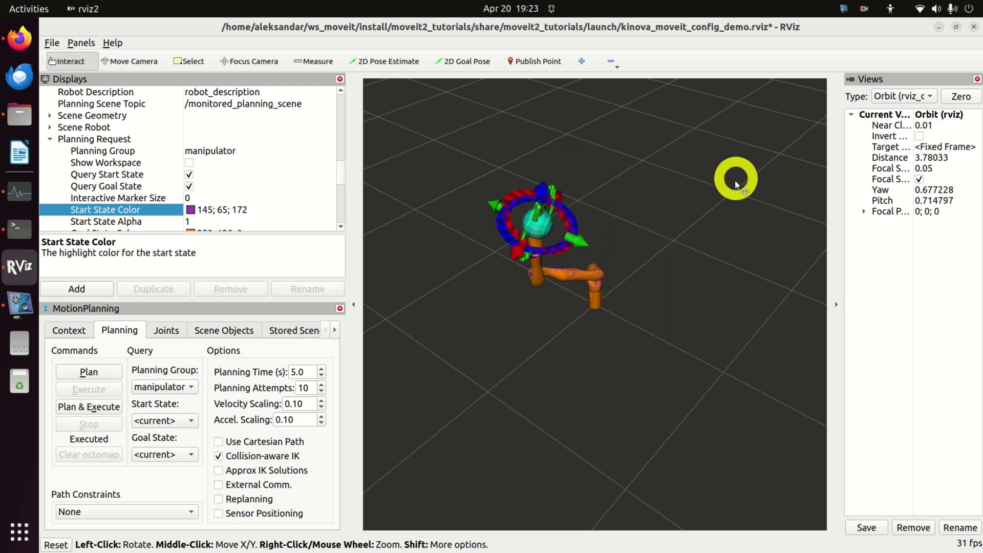
- Set both the start state and the goal state of the planning query to home
click(192, 420)
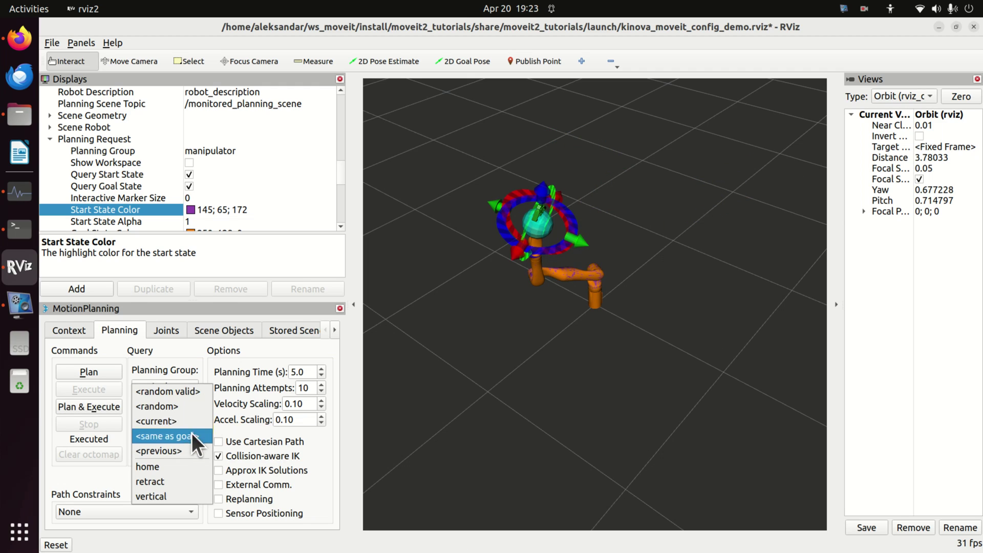
click(162, 467)
drag(659, 300, 577, 251)
scroll(588, 220, up, 3)
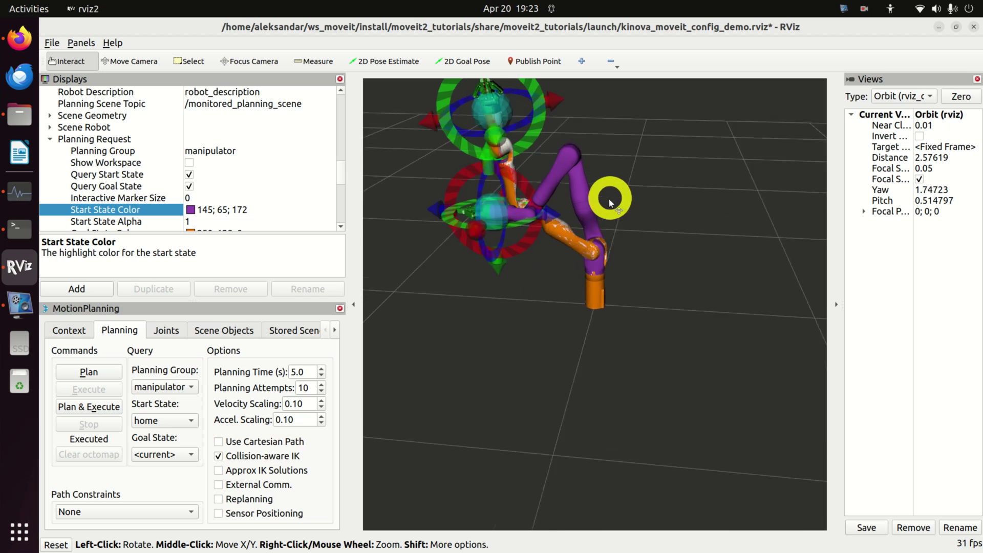
drag(610, 202, 584, 176)
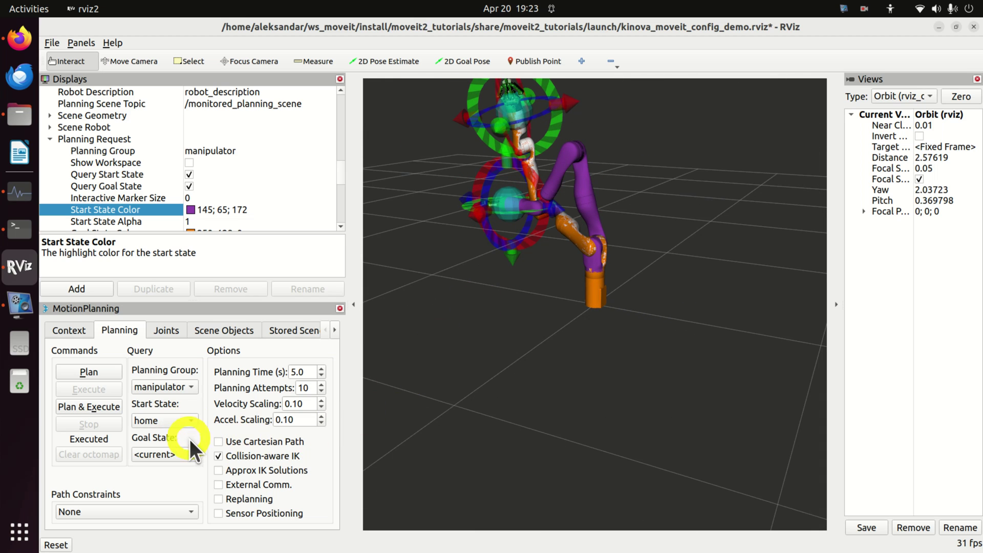
click(193, 454)
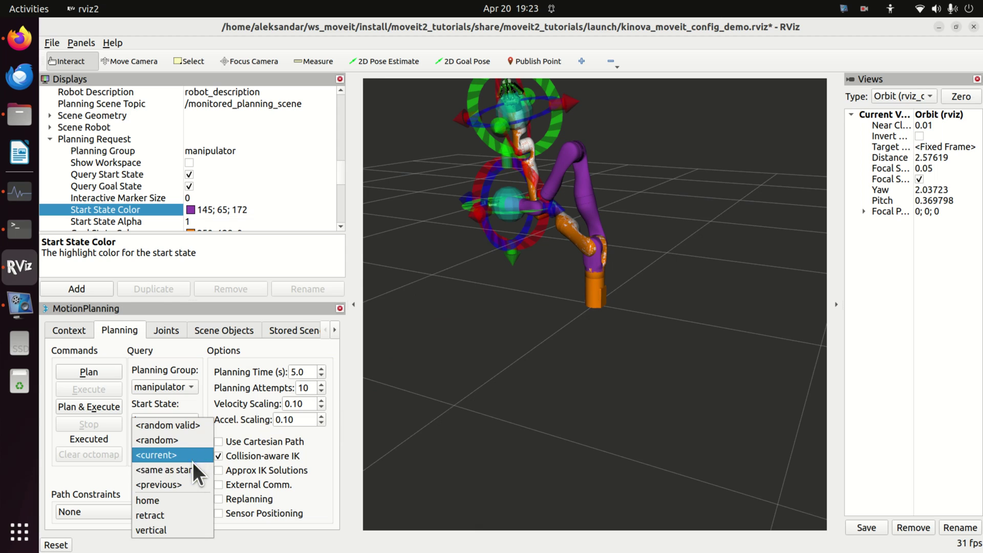
click(179, 503)
drag(672, 275, 630, 255)
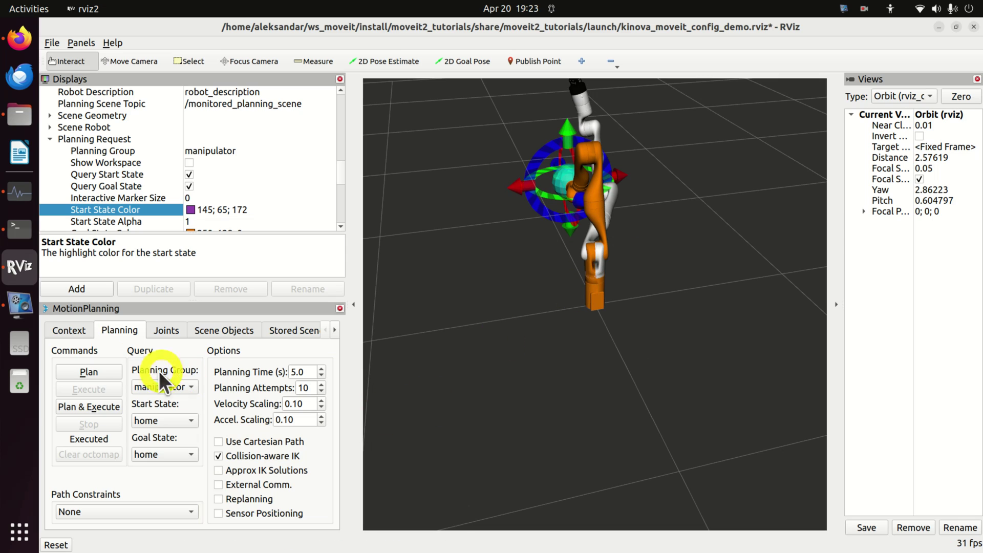
- Plan and execute the arm's motion to the home pose, following the movement from several angles
click(92, 368)
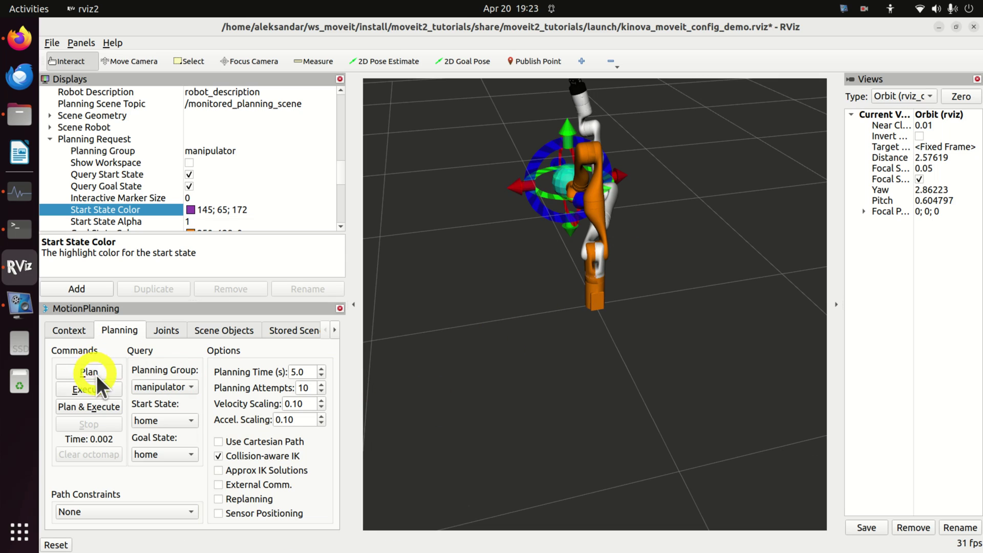
click(101, 405)
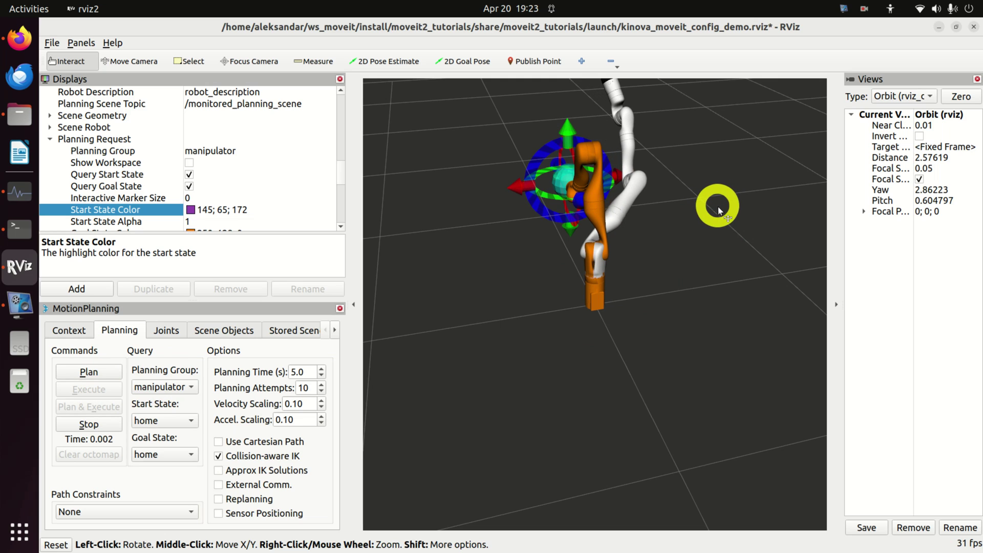
drag(731, 228, 539, 190)
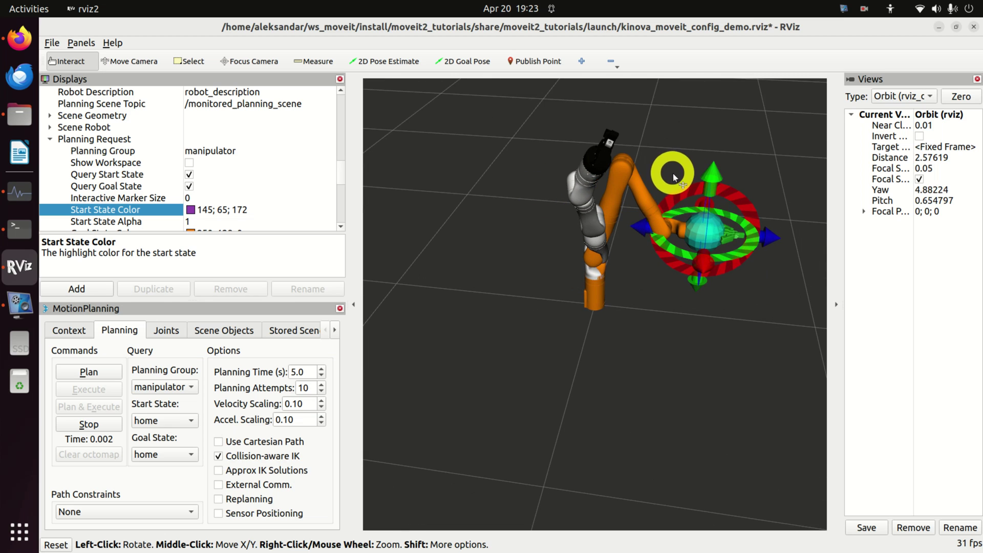
drag(762, 172, 684, 191)
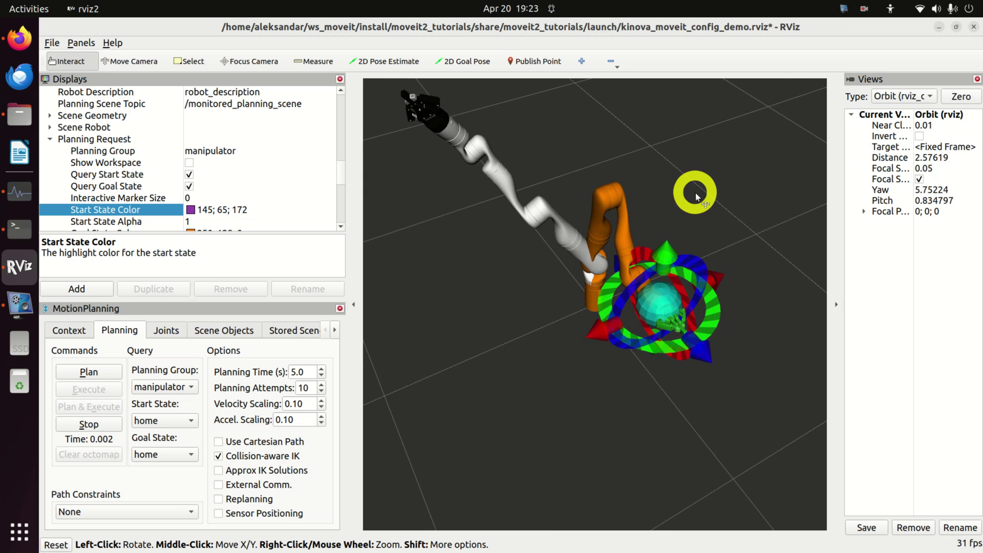
drag(661, 152, 706, 167)
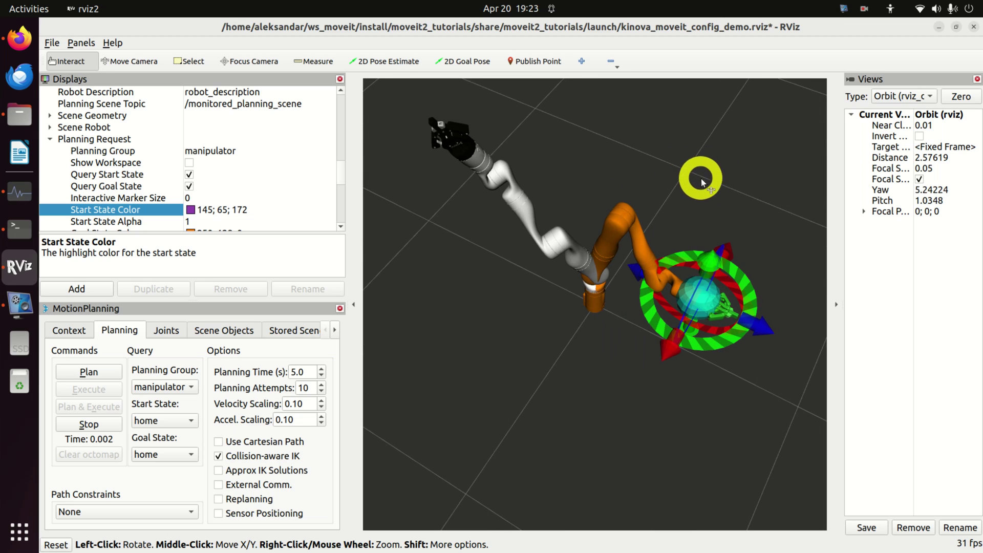
scroll(659, 165, down, 2)
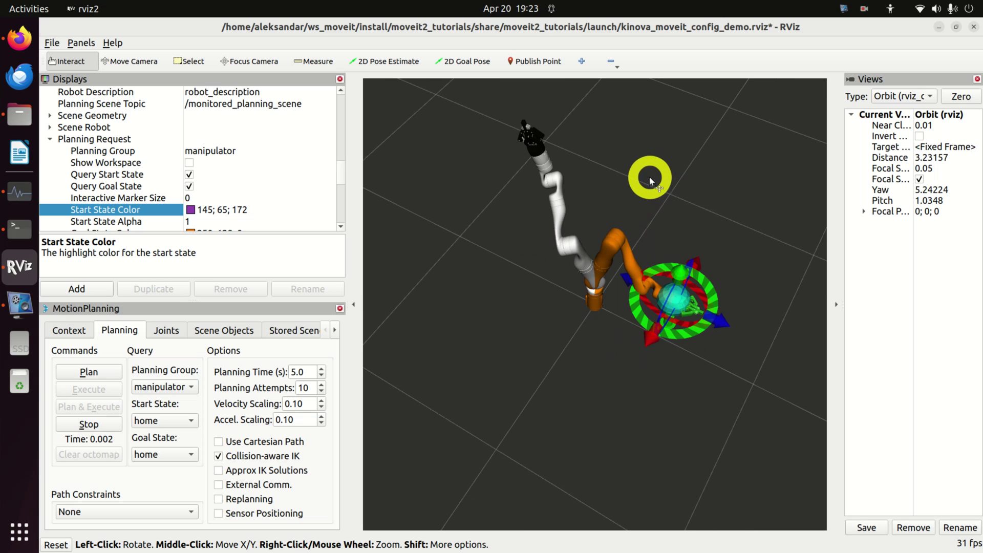
mouse_move(648, 176)
mouse_down()
mouse_move(647, 147)
mouse_move(649, 166)
mouse_up()
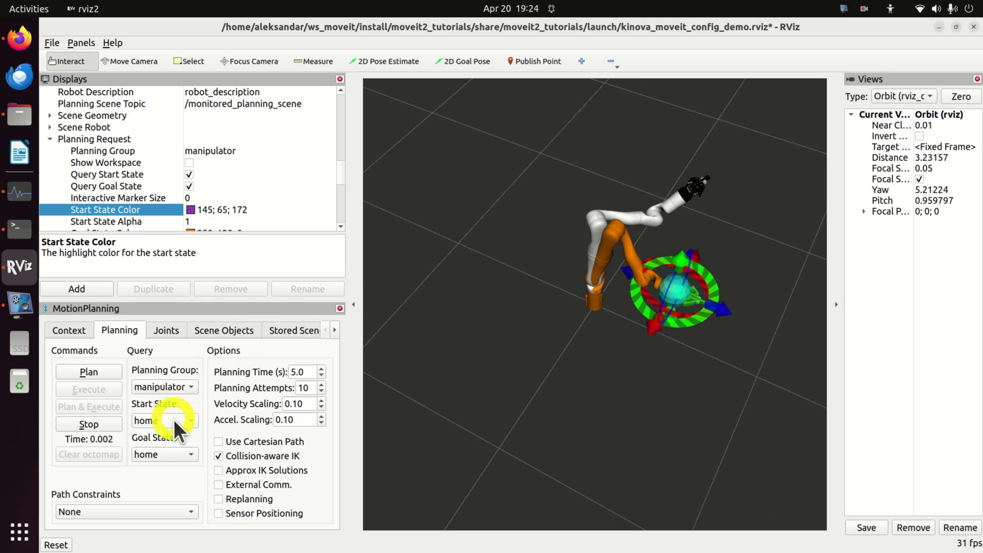
- Set the goal state to a random valid pose and view it next to the home start state
click(192, 459)
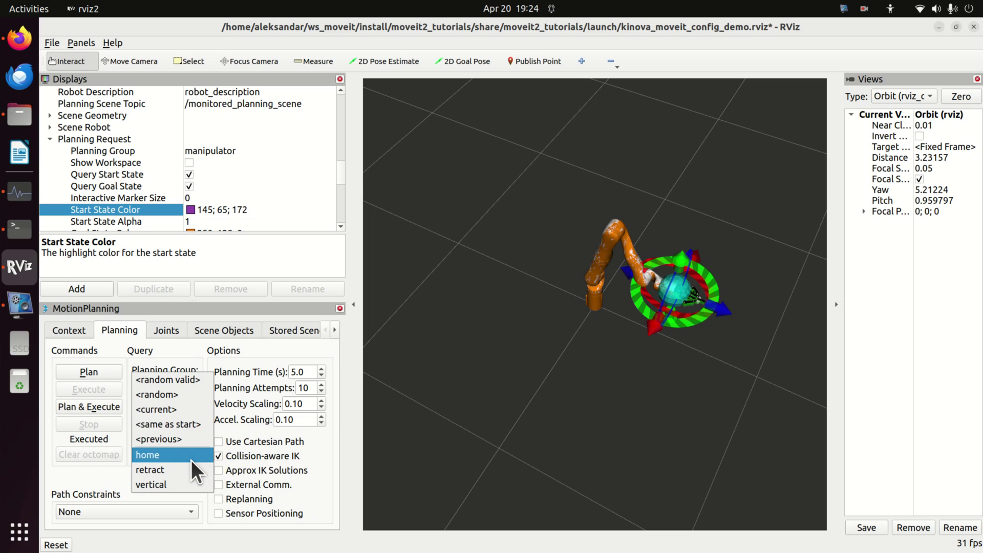
click(184, 383)
drag(742, 275, 567, 193)
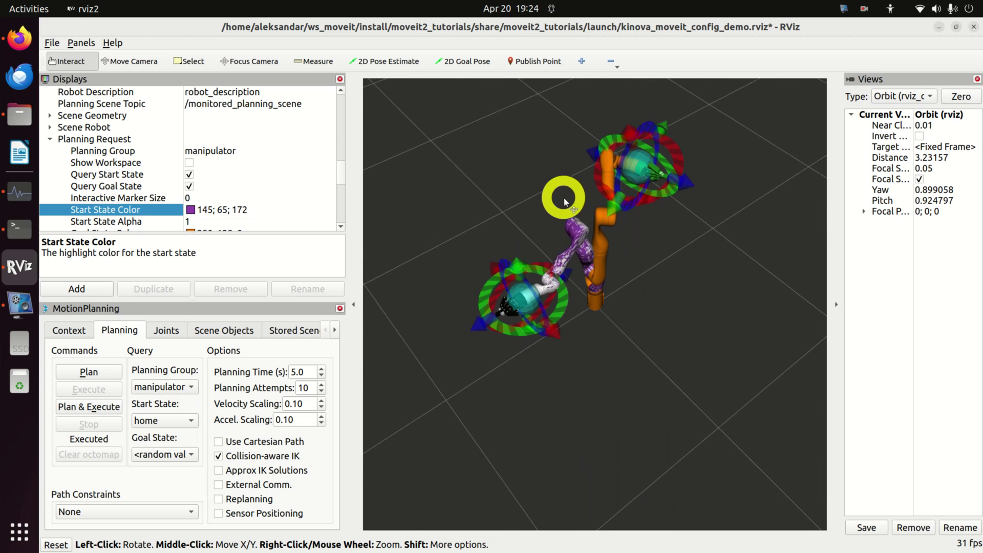
- Plan and execute the motion from home to the random valid goal, observing the arm from different sides
click(334, 330)
click(106, 375)
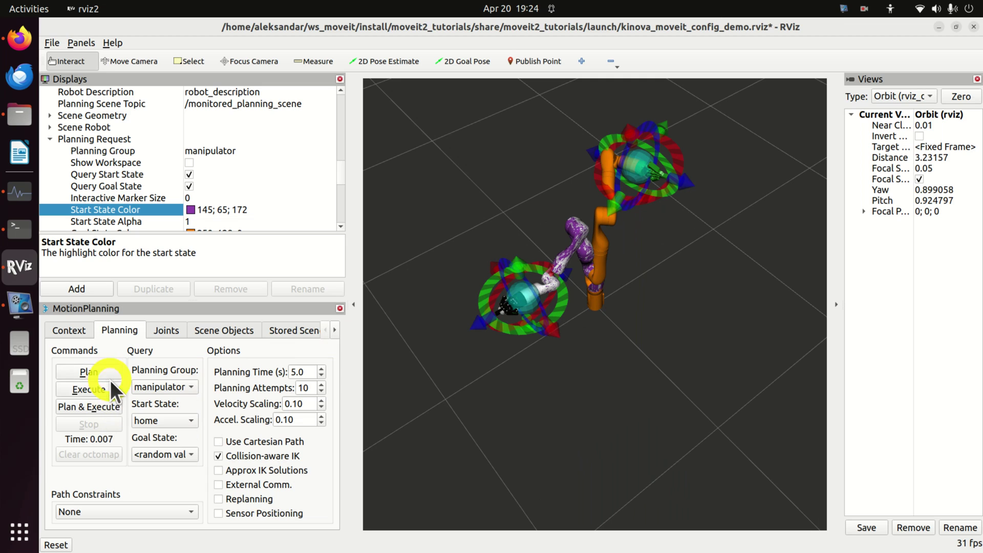
click(98, 392)
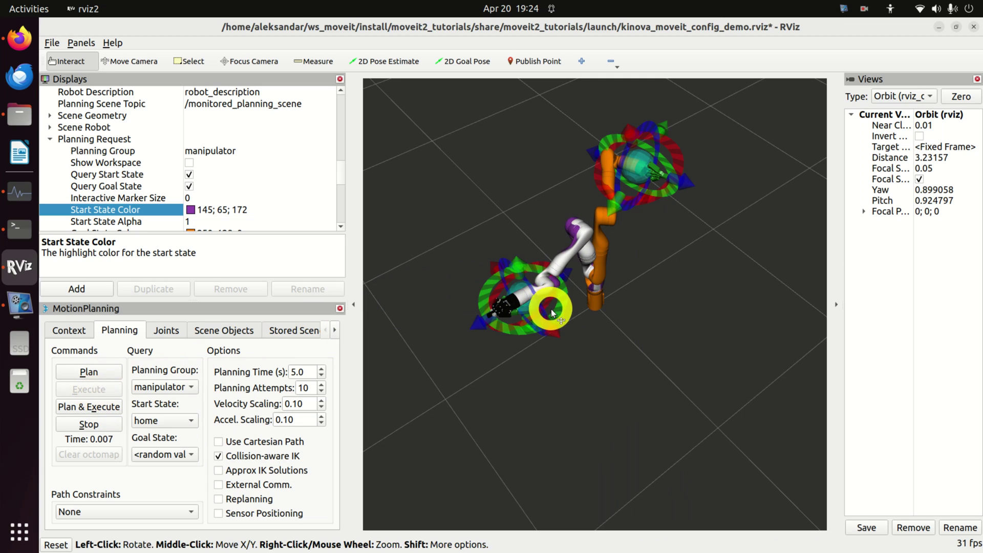
drag(583, 304, 594, 240)
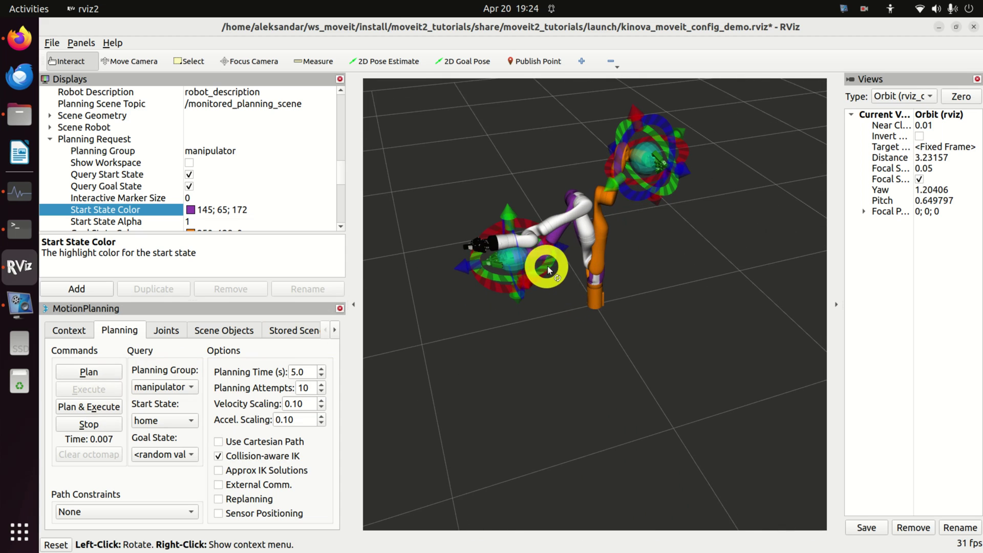
drag(759, 250, 615, 242)
drag(761, 211, 619, 217)
drag(702, 222, 603, 235)
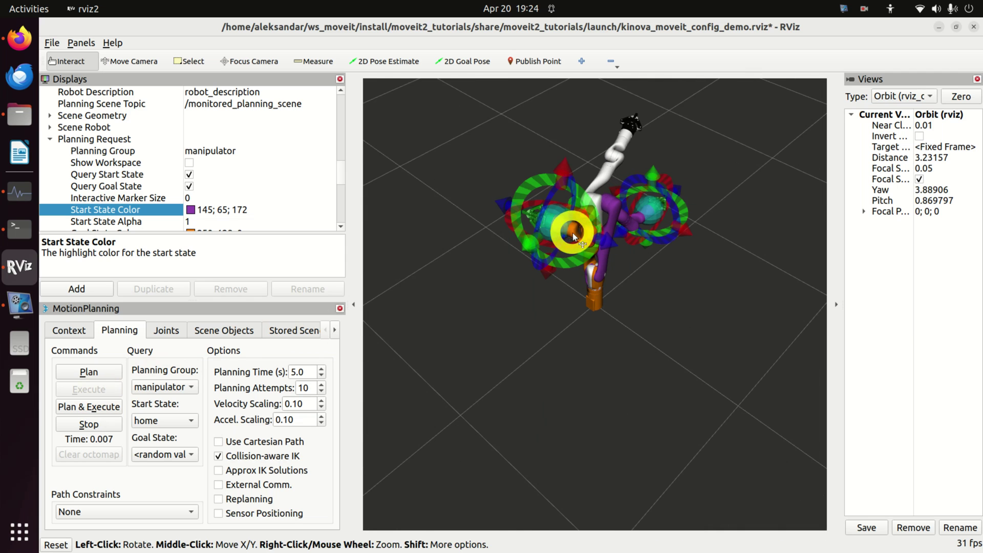
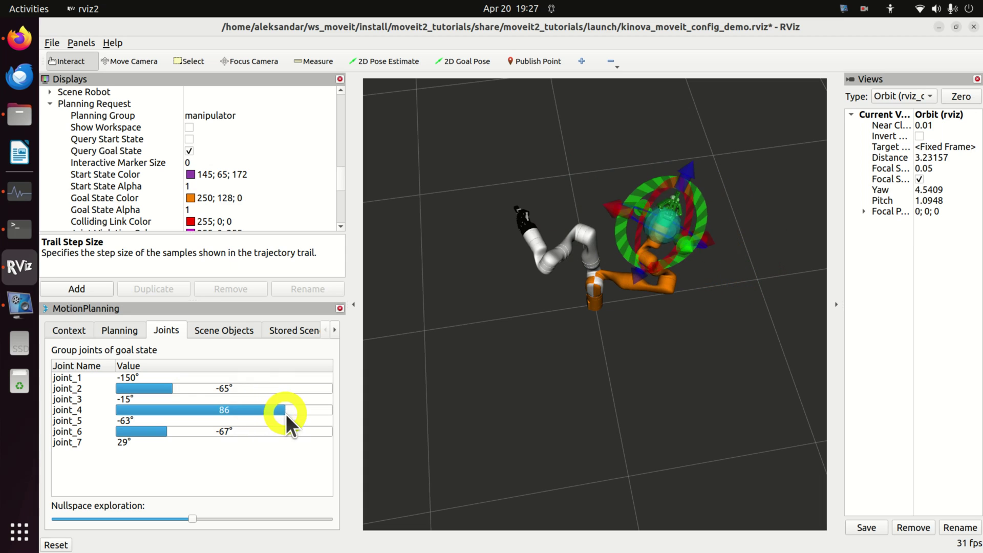
- Set the goal state's joint_4 to about 97° and joint_6 to about -64°, and inspect the resulting pose
mouse_move(169, 430)
mouse_down()
mouse_move(206, 430)
mouse_move(173, 433)
mouse_up()
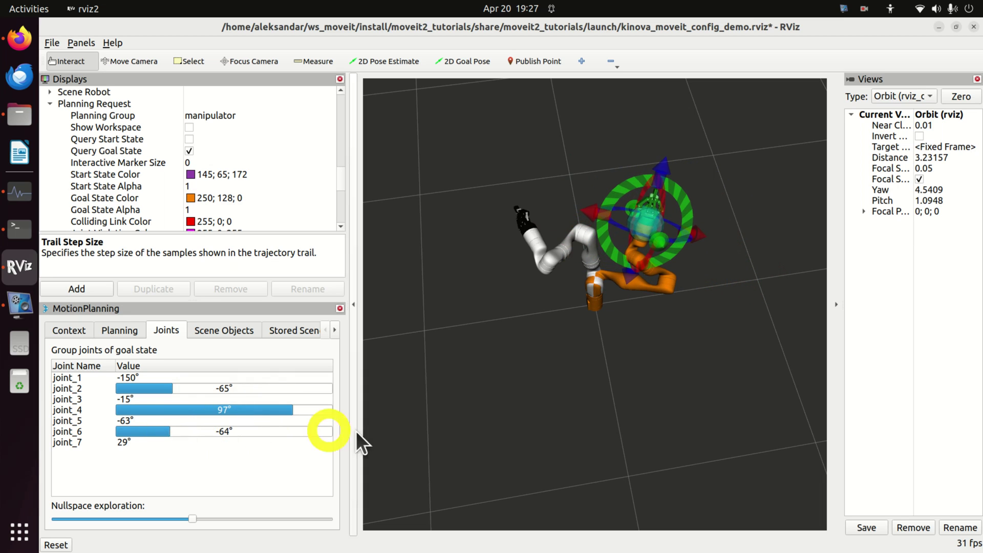
drag(635, 379, 465, 336)
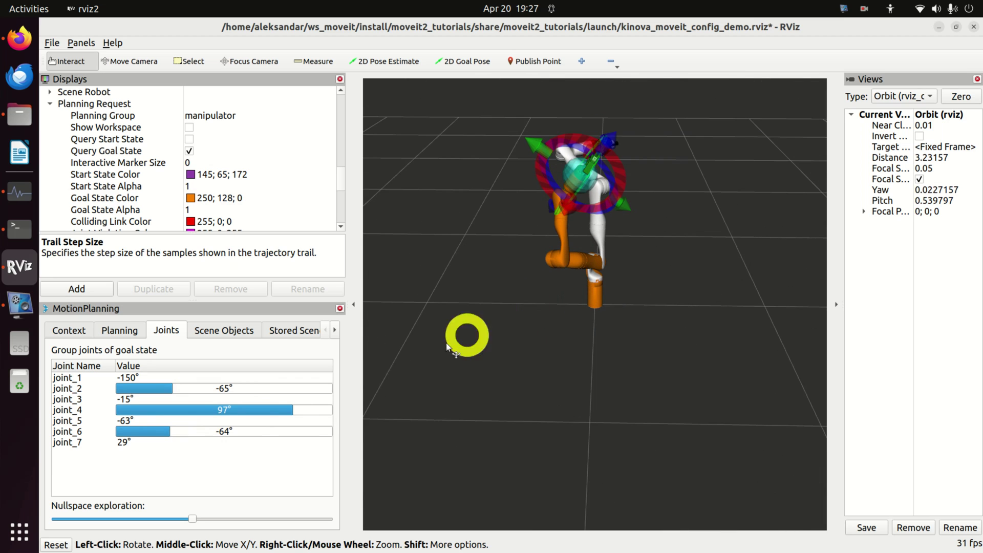
- Reconfigure the goal state's arm joints with nullspace exploration and adjust its end-effector pose with the marker
drag(191, 520, 309, 534)
mouse_move(597, 345)
mouse_down()
mouse_move(678, 279)
mouse_move(599, 275)
mouse_move(560, 109)
mouse_up()
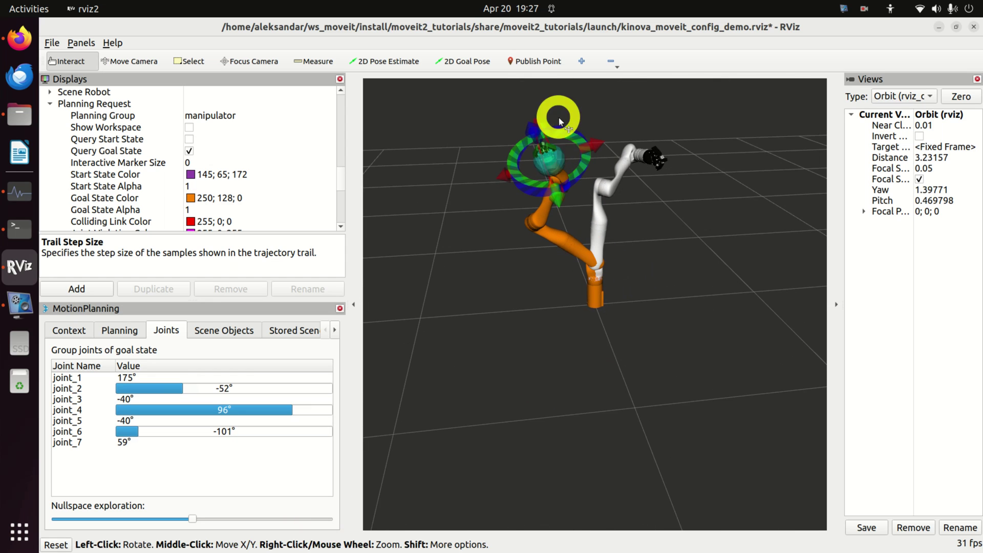
mouse_move(549, 143)
mouse_down()
mouse_move(562, 174)
mouse_move(553, 165)
mouse_move(581, 153)
mouse_move(525, 165)
mouse_up()
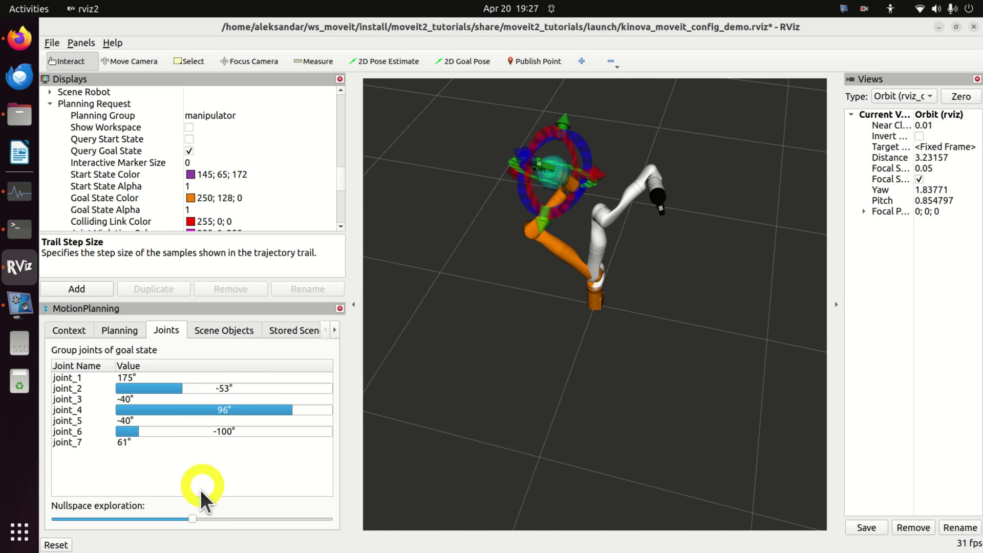
mouse_move(195, 521)
mouse_down()
mouse_move(91, 514)
mouse_move(193, 532)
mouse_move(301, 533)
mouse_move(200, 525)
mouse_up()
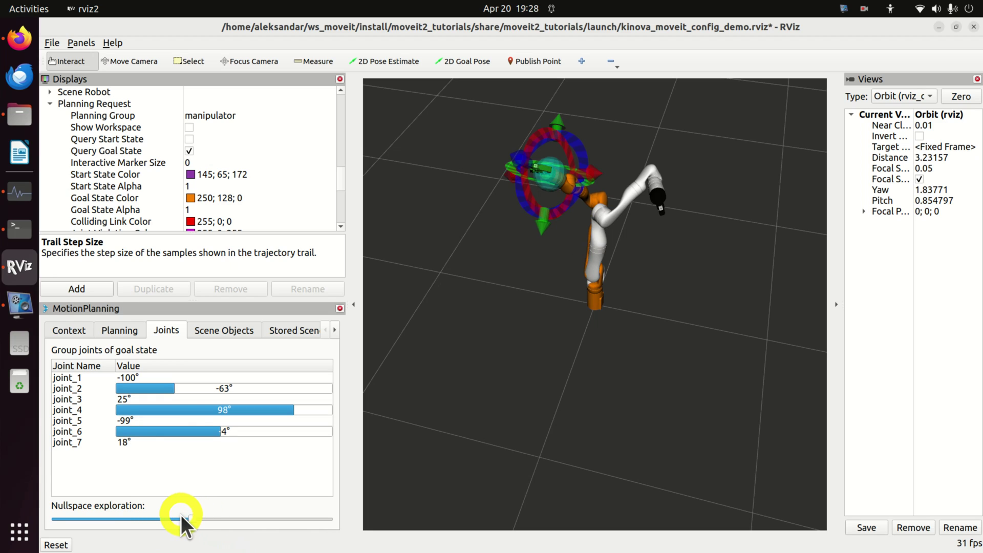
- Explore the goal arm's nullspace until joint_1 is about -159°, joint_3 about -23° and joint_6 about -77°
drag(189, 518, 255, 531)
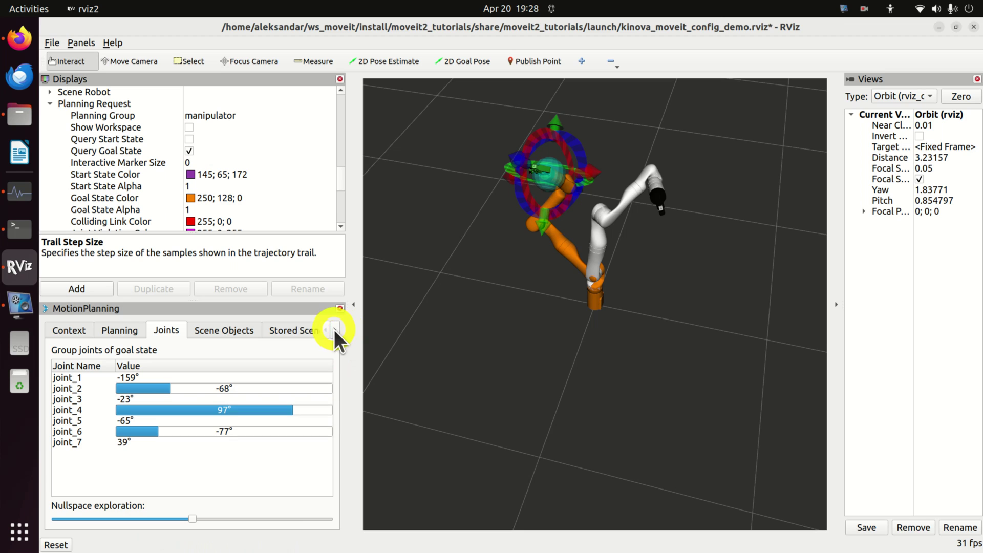
- Examine the motion planning options for scene objects, stored scenes, stored states, status log and manipulation
click(335, 330)
click(129, 332)
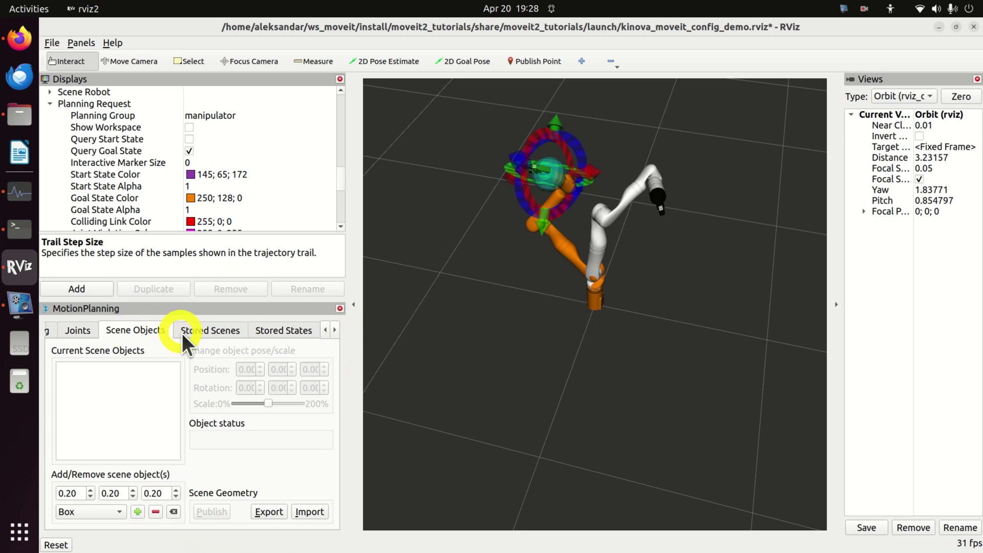
click(207, 332)
click(294, 333)
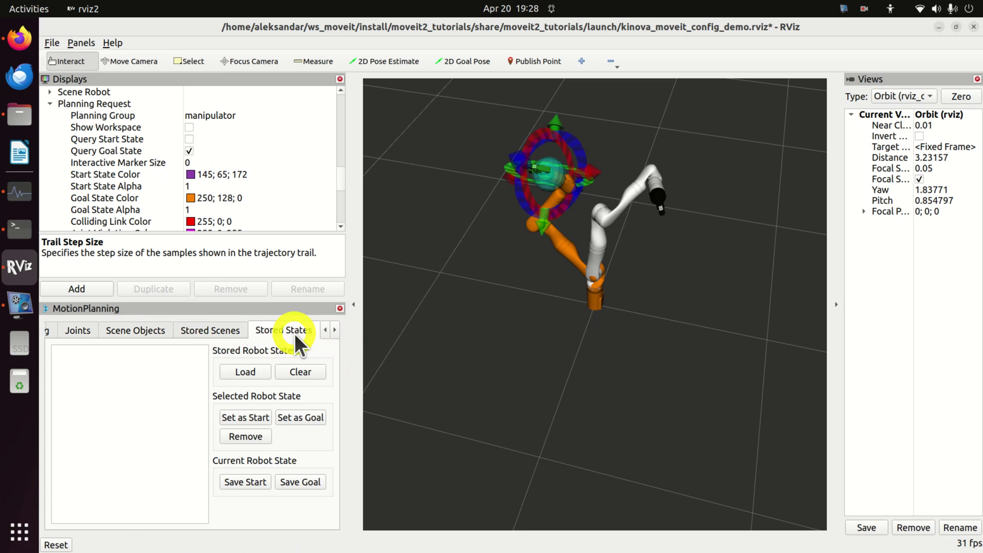
click(335, 330)
click(335, 329)
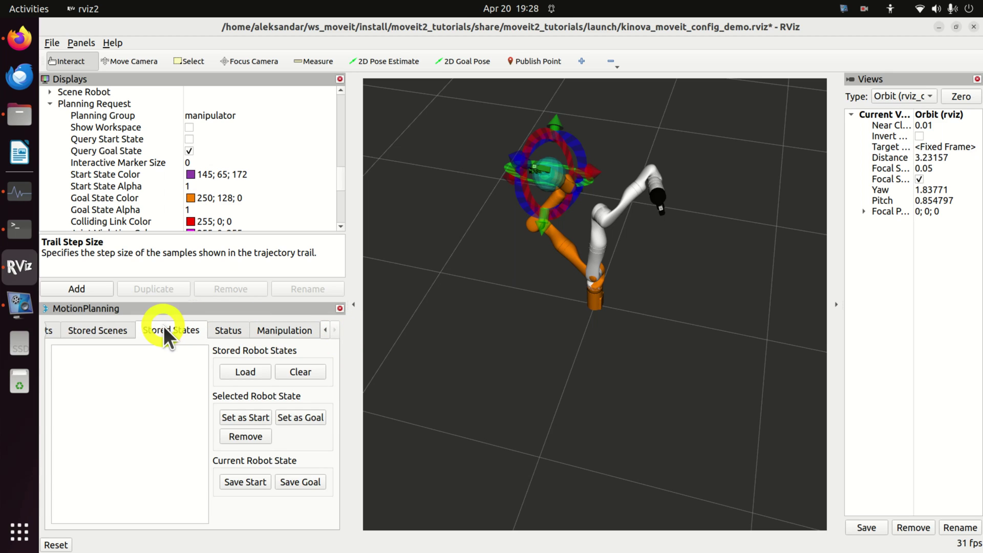
click(86, 331)
click(233, 330)
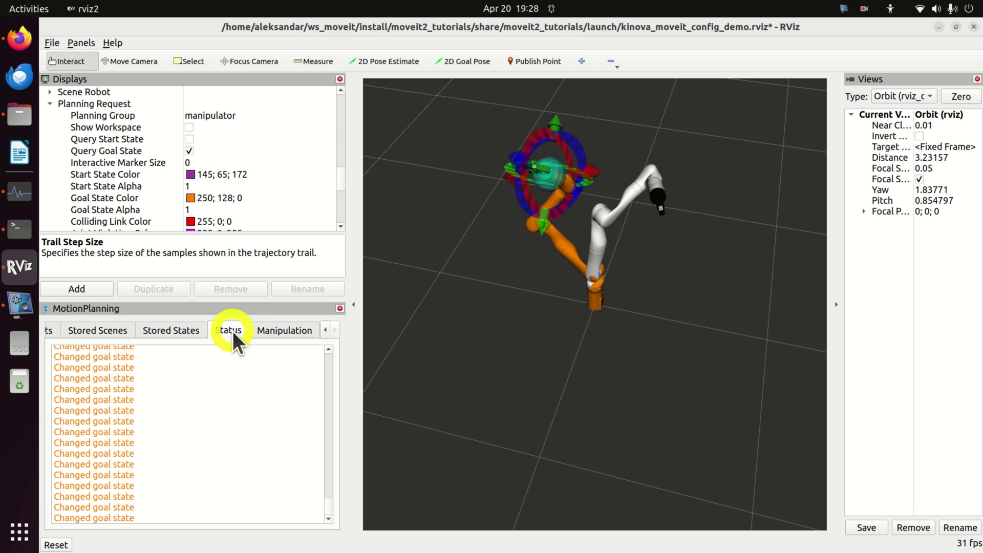
click(284, 331)
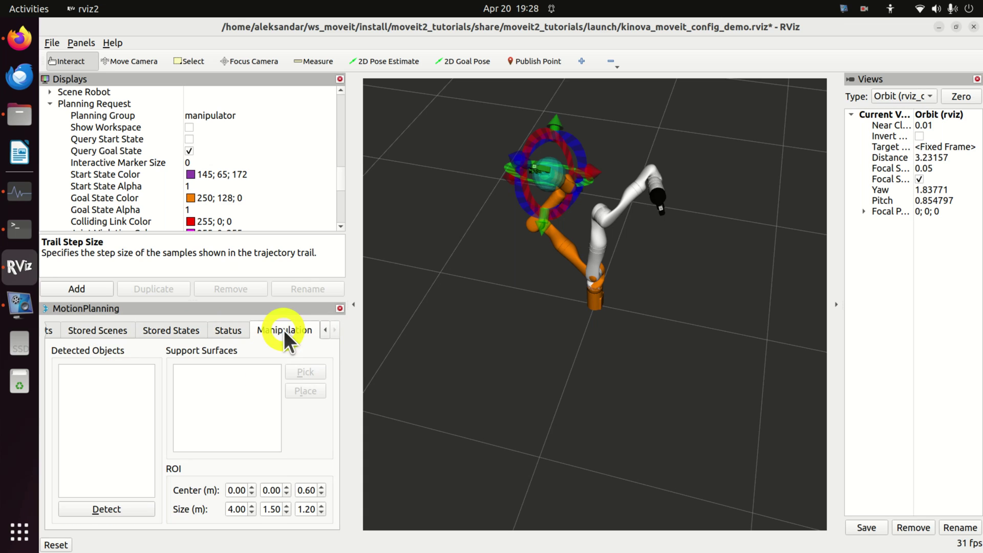